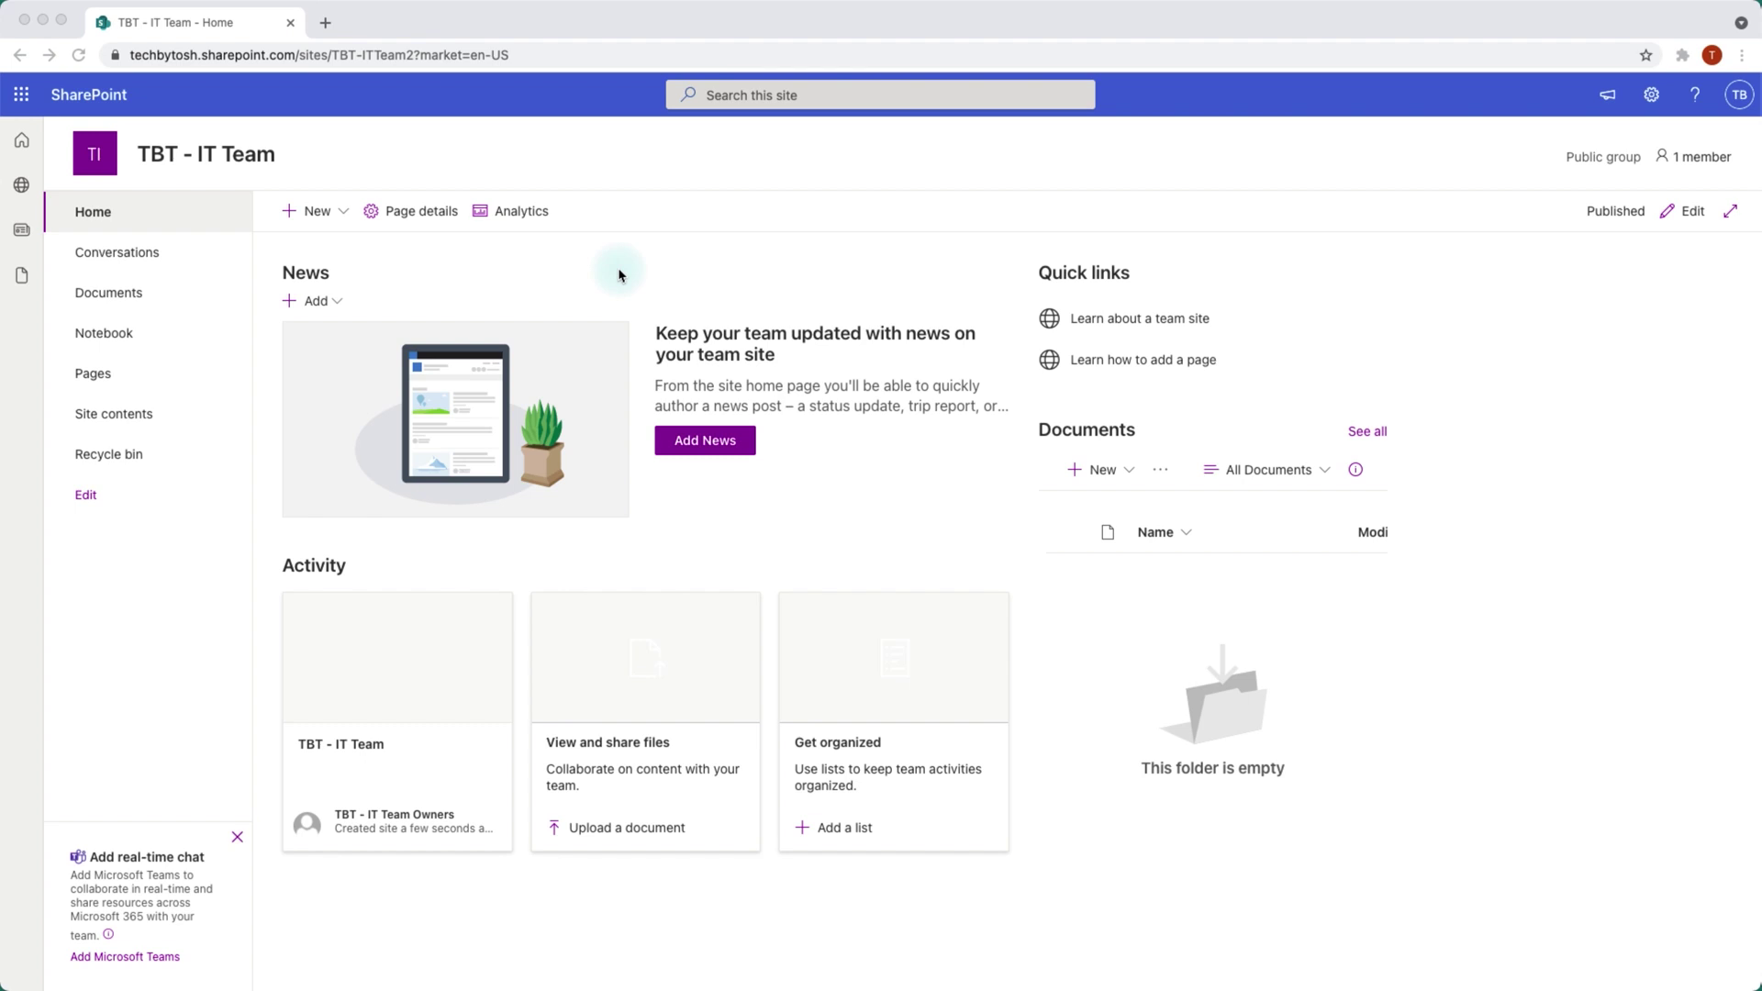
# Browse the Microsoft site templates available for the TBT - IT Team site and close the template gallery
pyautogui.click(1536, 284)
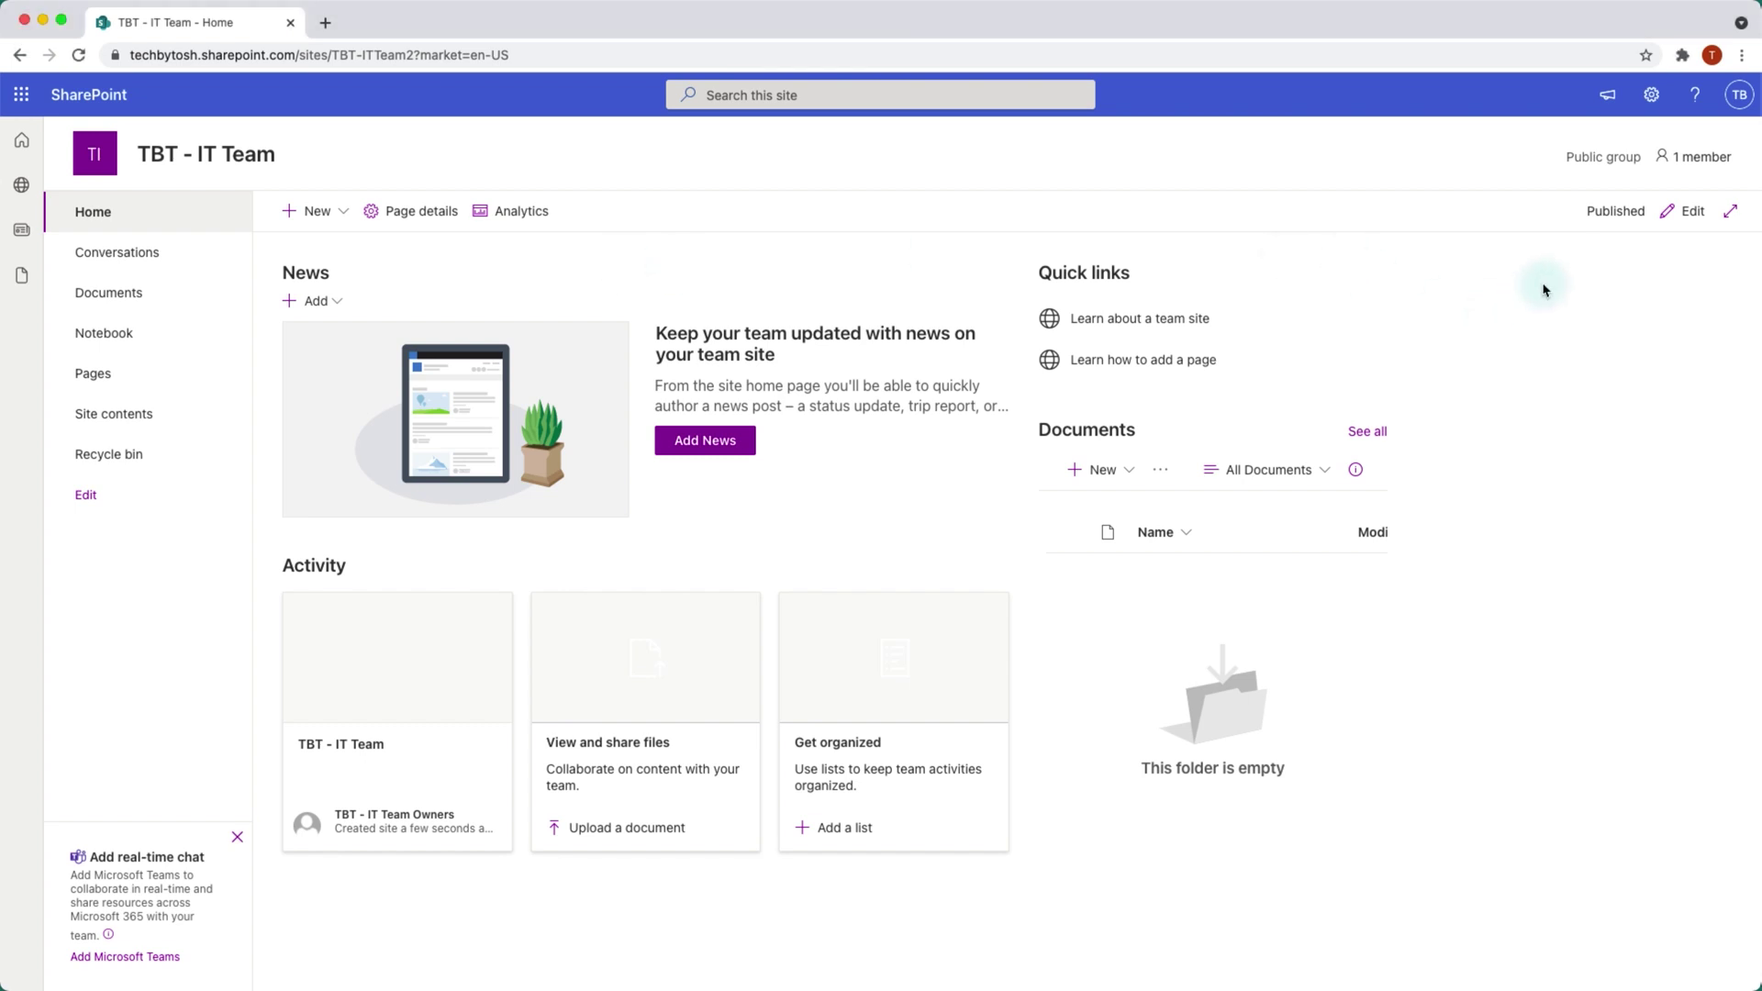
pyautogui.click(1653, 96)
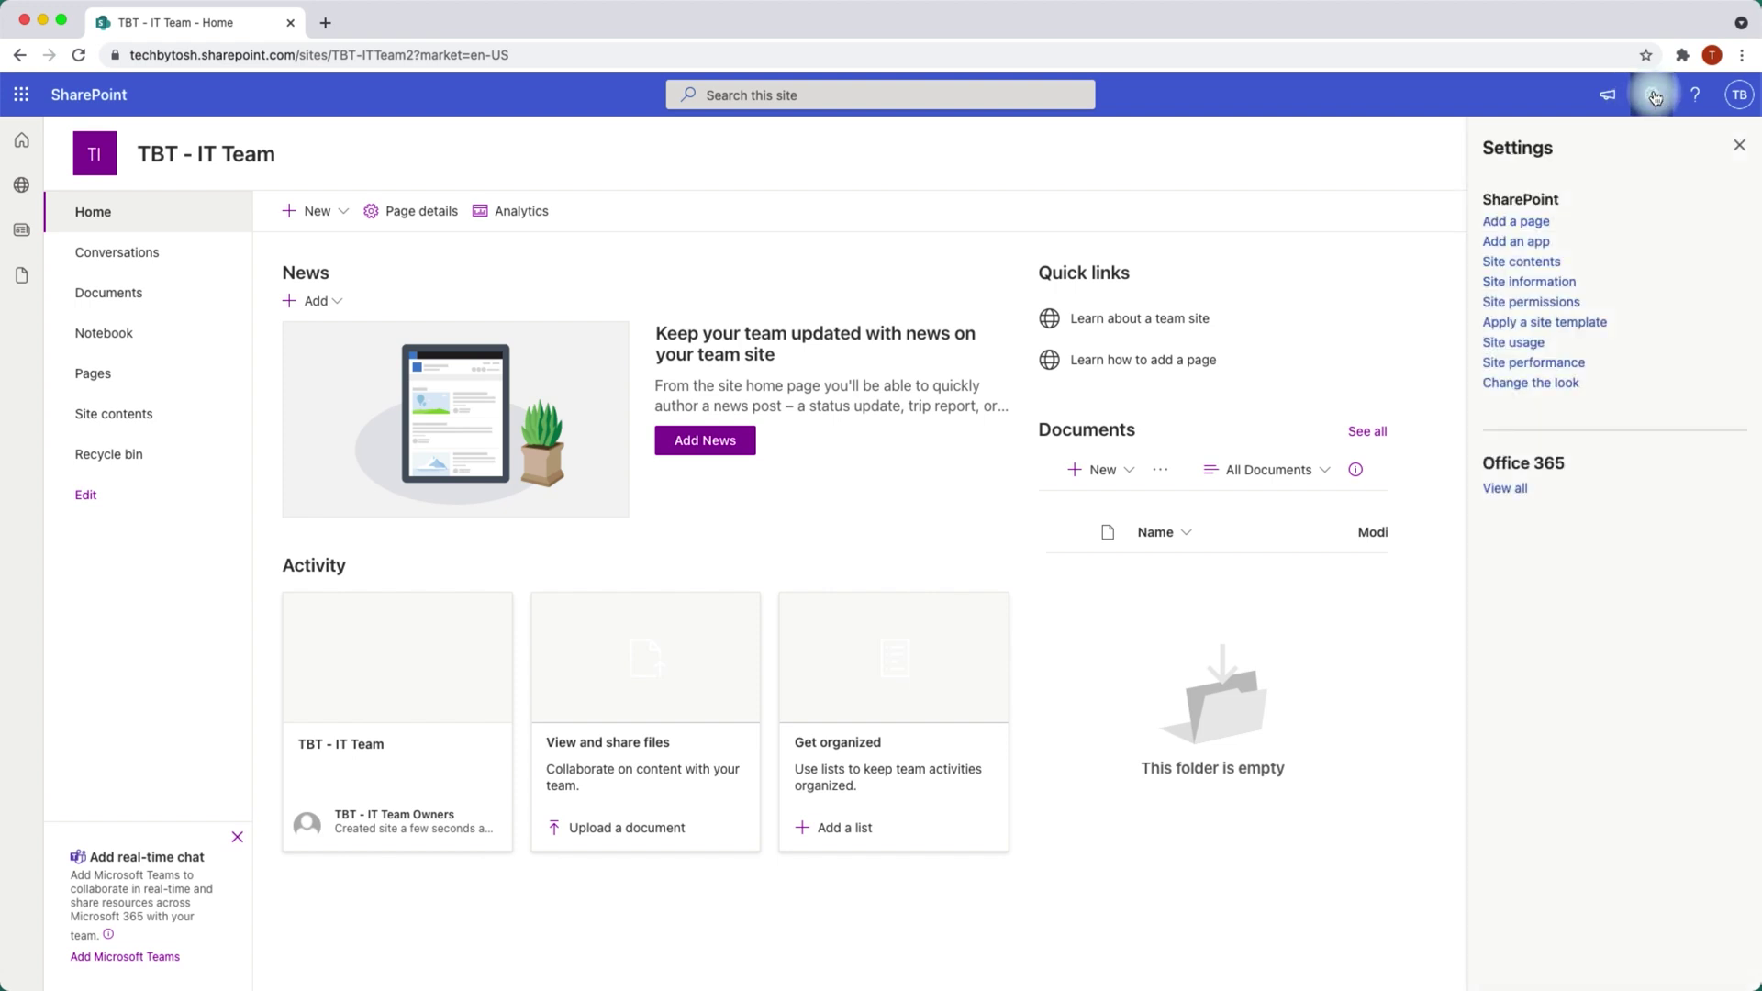
pyautogui.click(1583, 323)
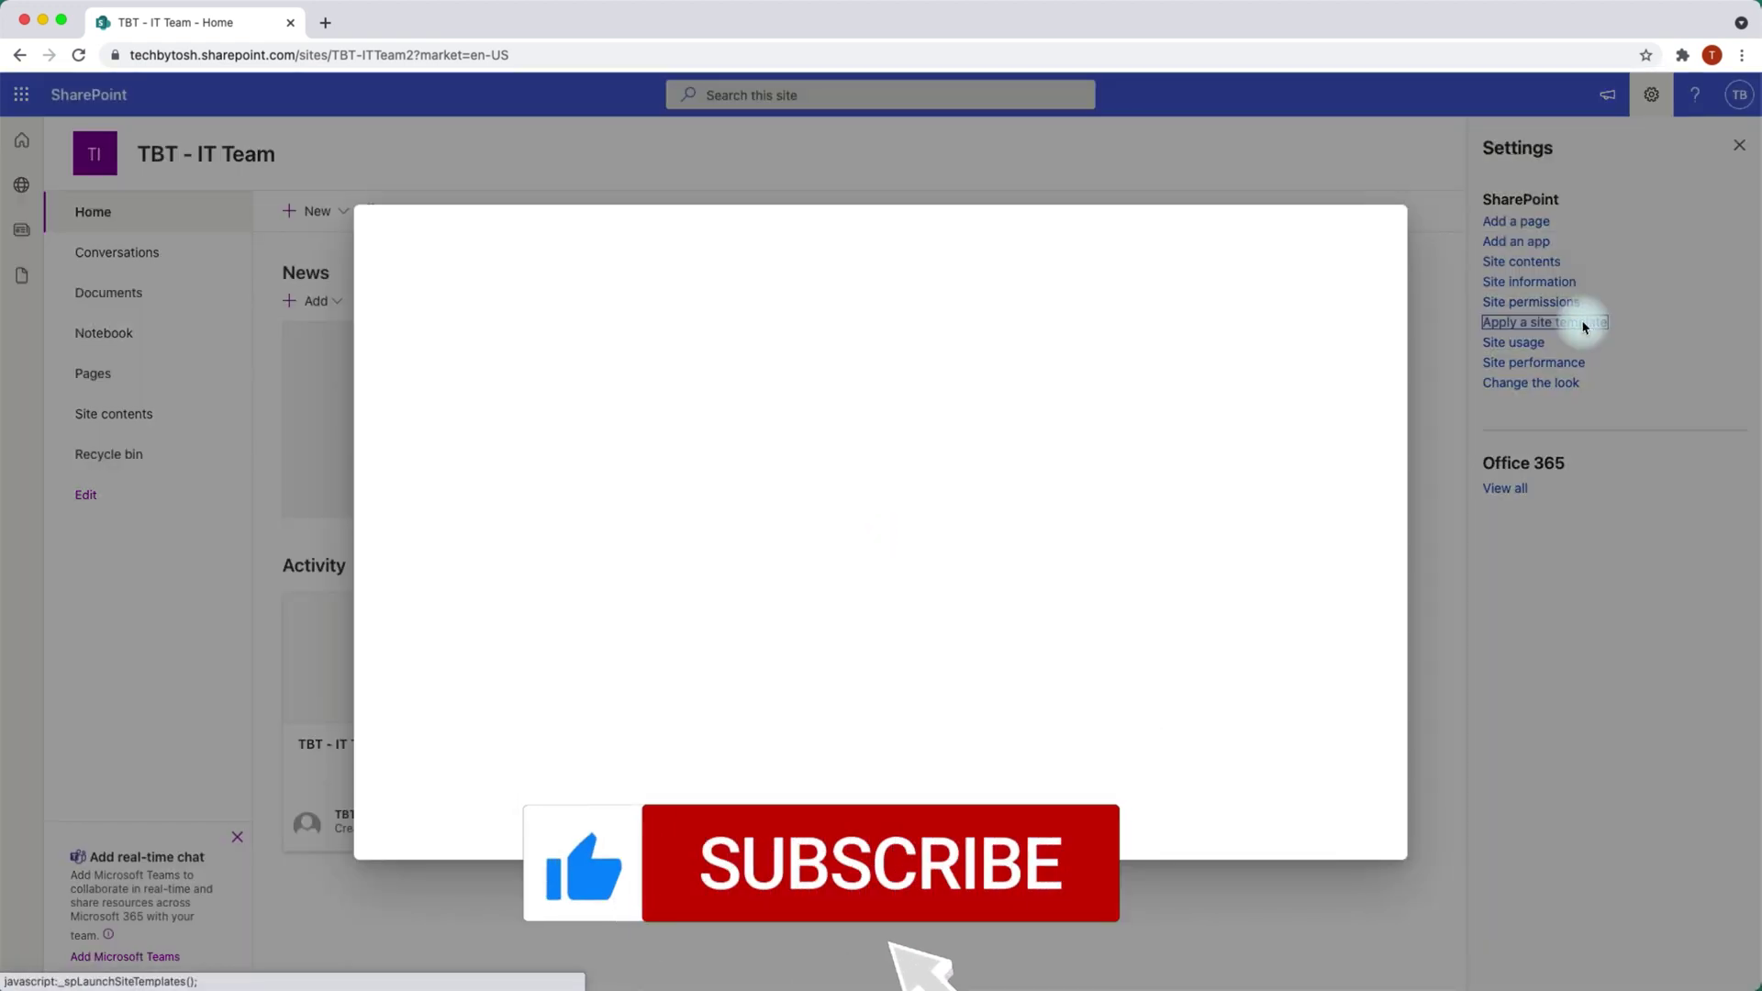
pyautogui.moveTo(917, 409)
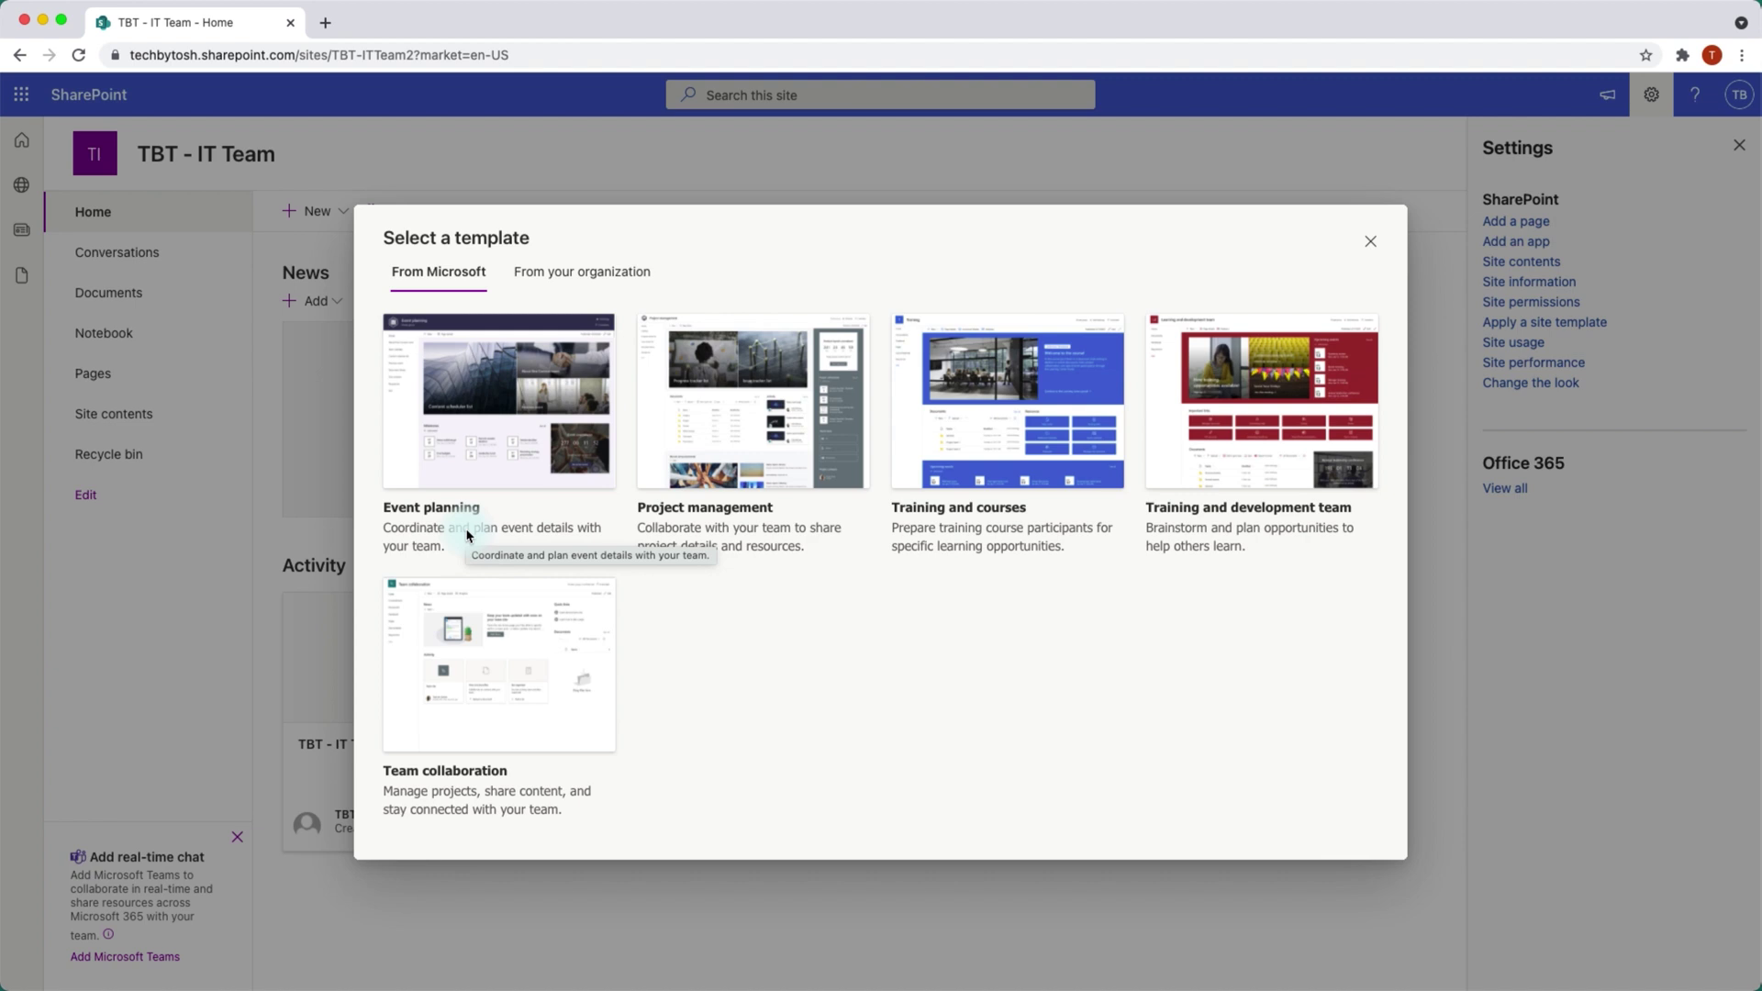
pyautogui.click(492, 467)
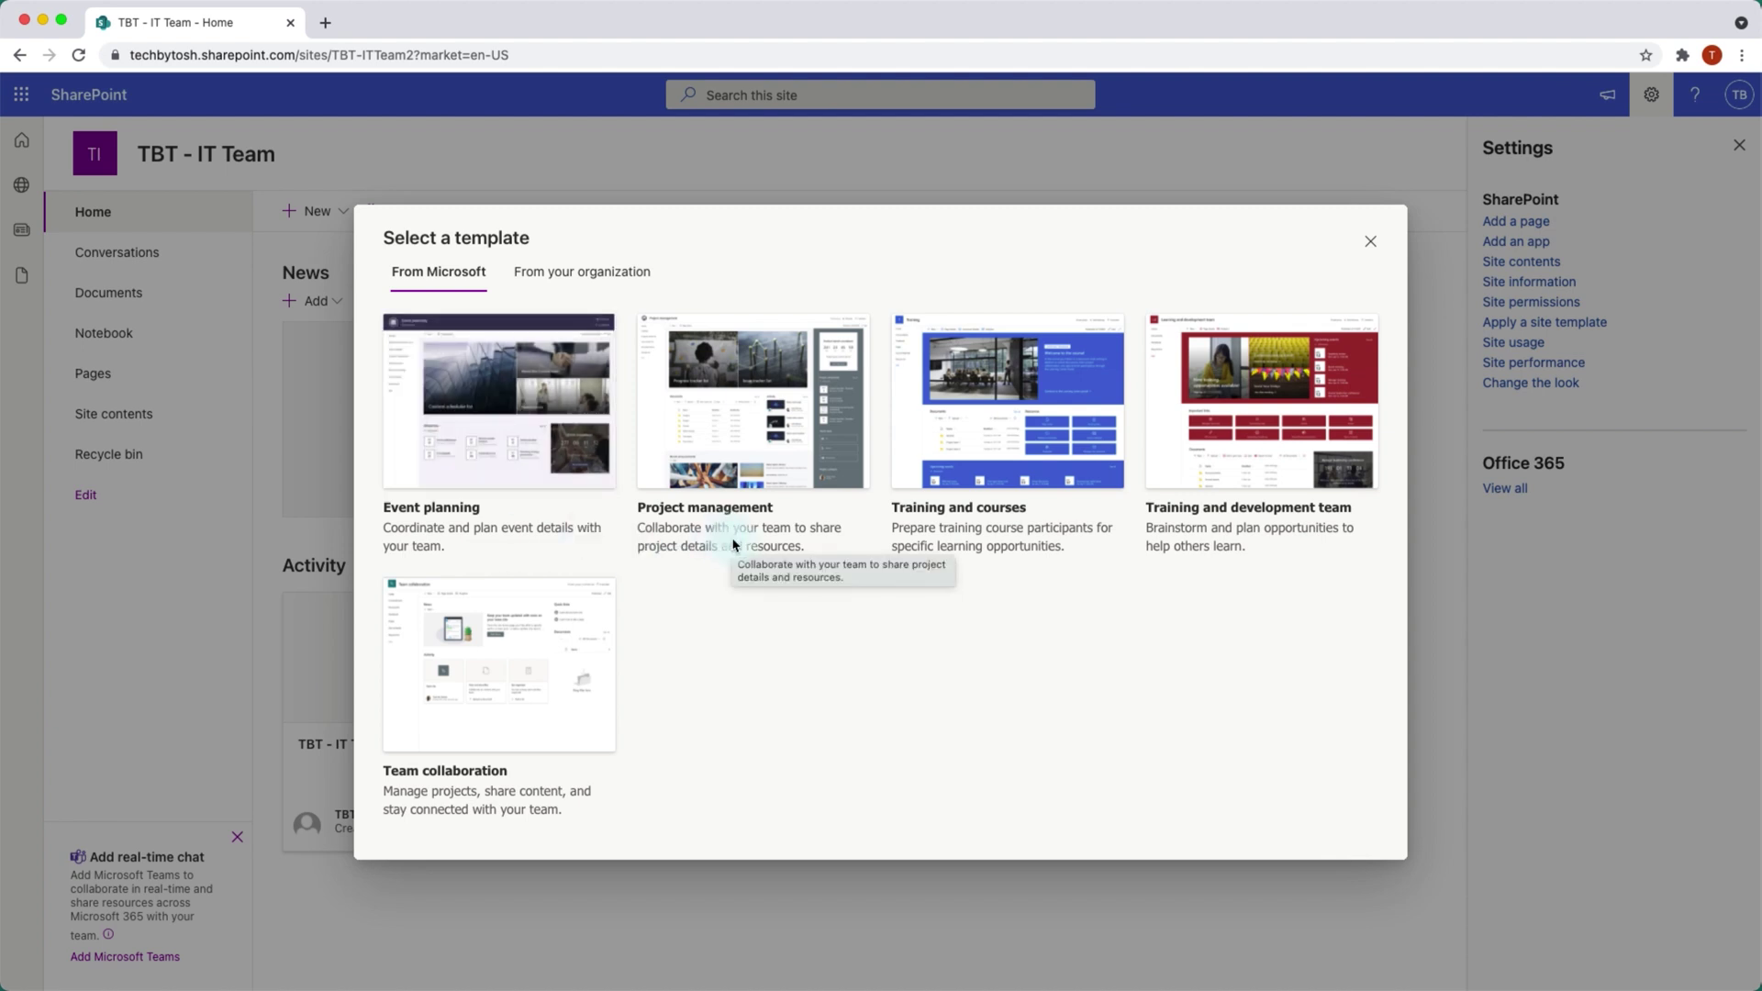
pyautogui.click(737, 470)
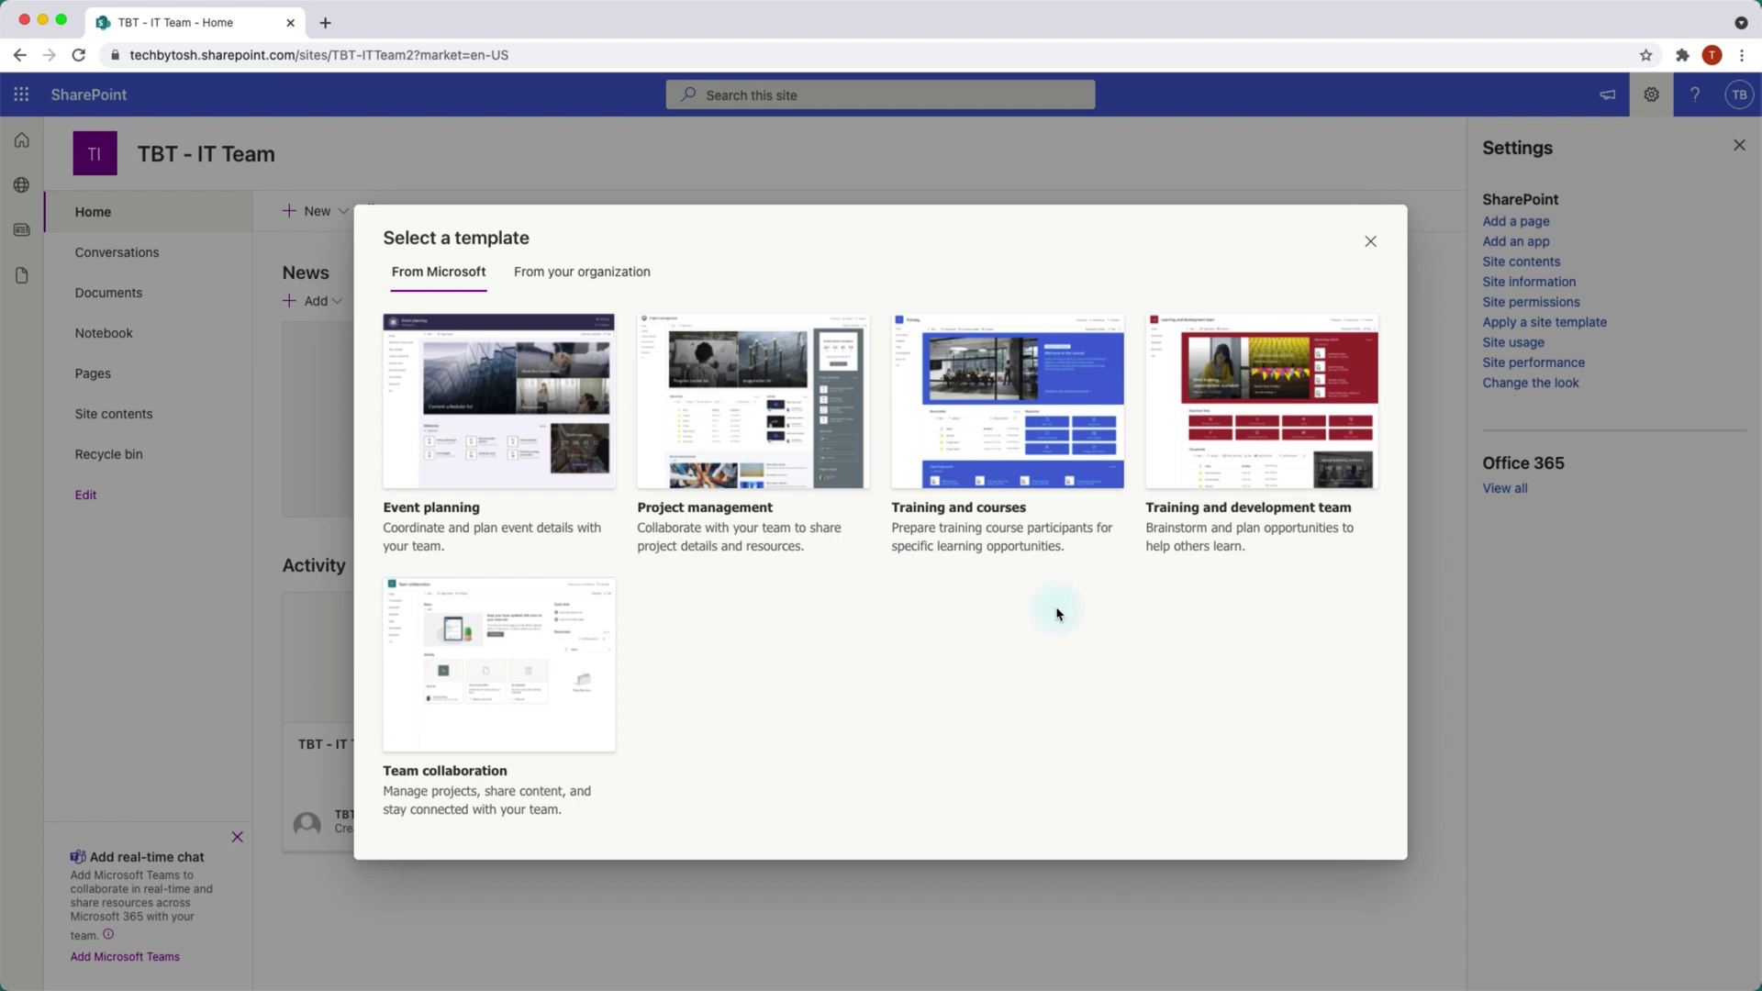
pyautogui.moveTo(999, 409)
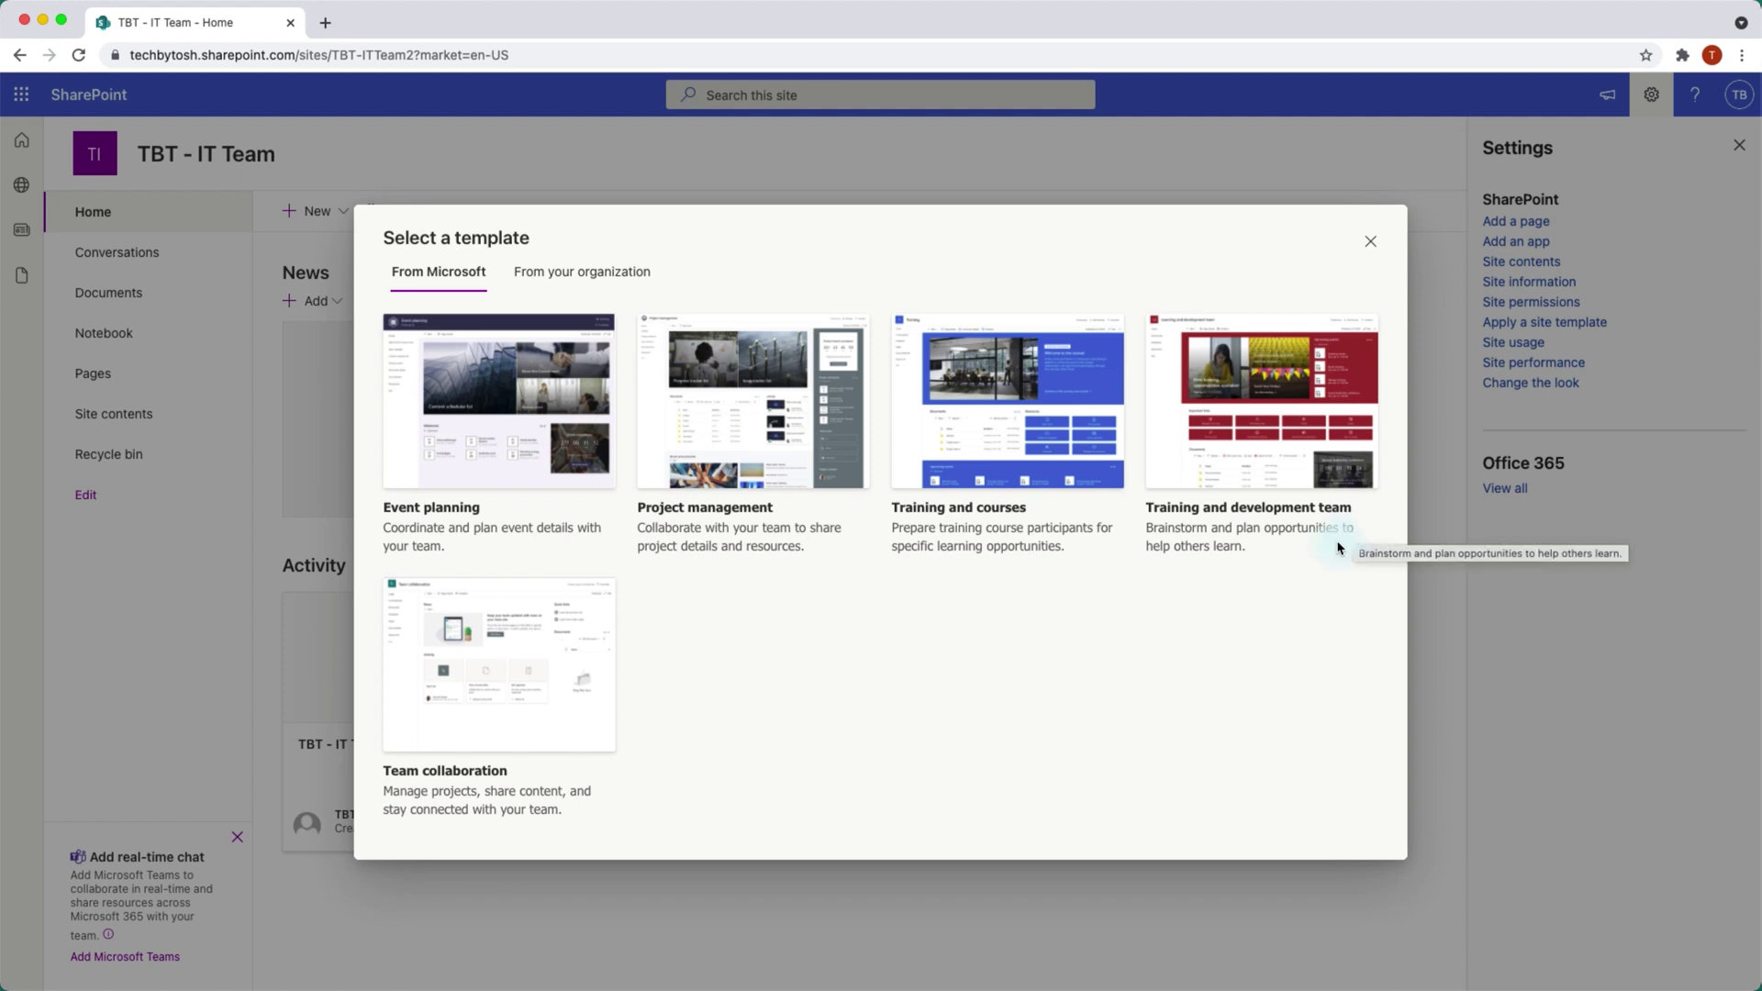
pyautogui.moveTo(530, 707)
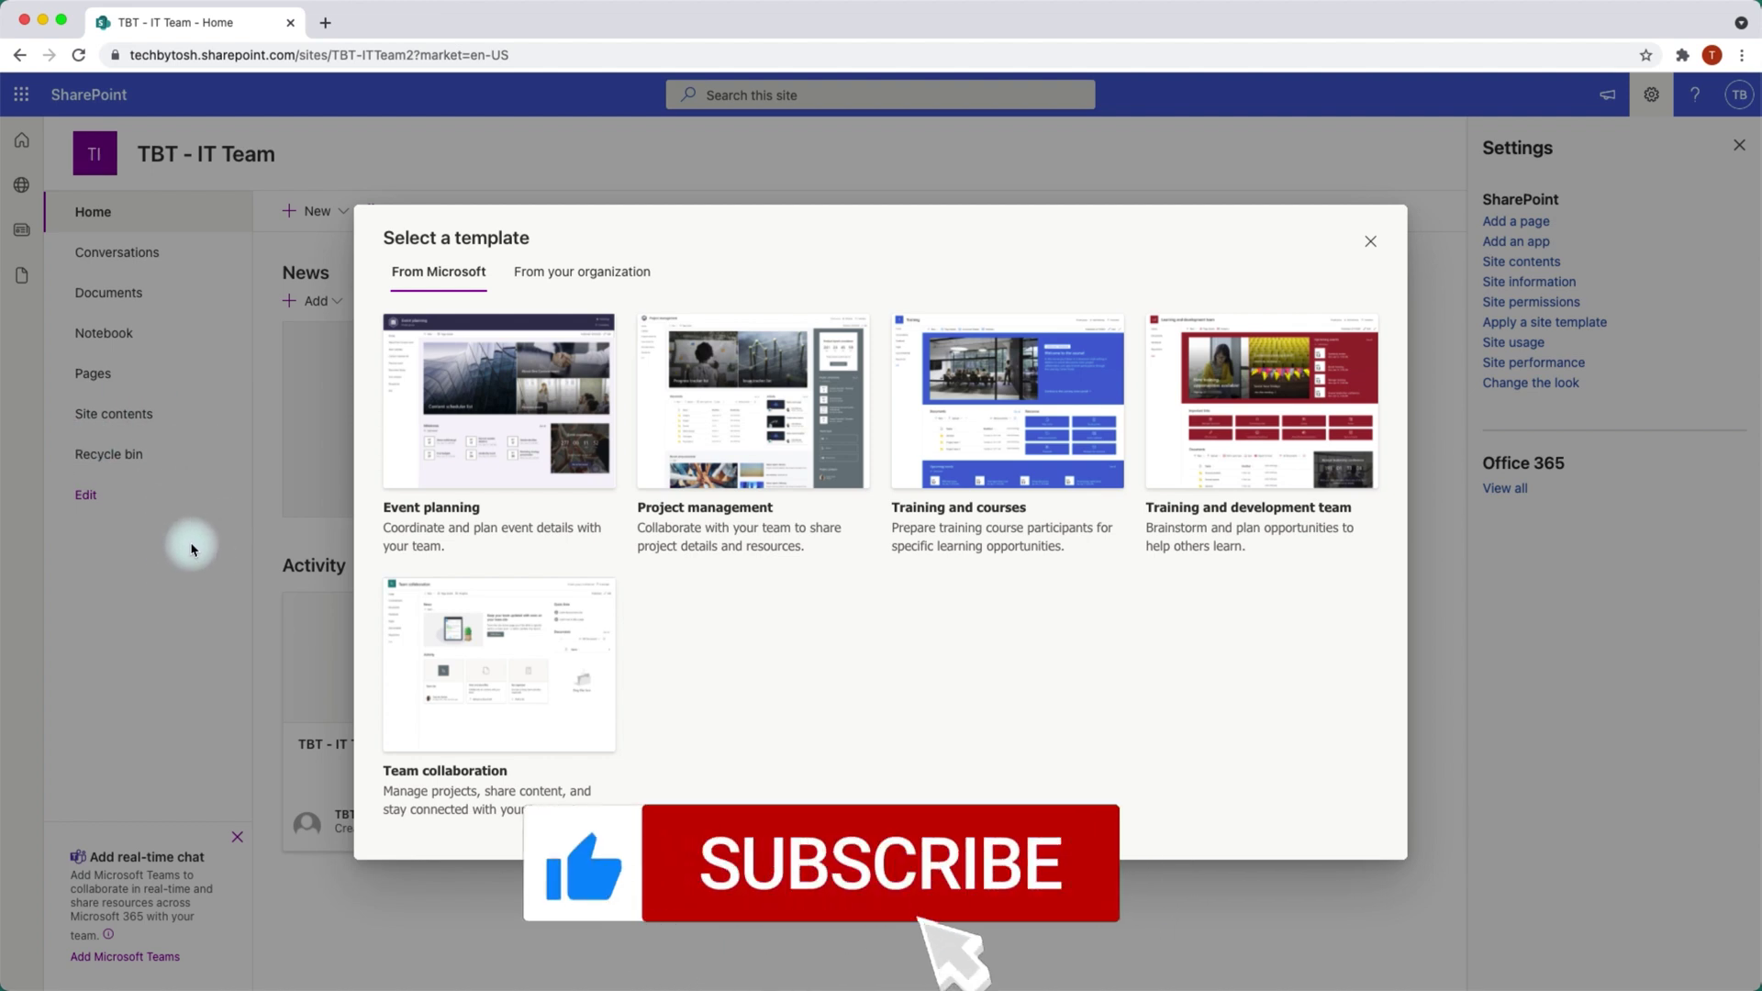
pyautogui.moveTo(556, 434)
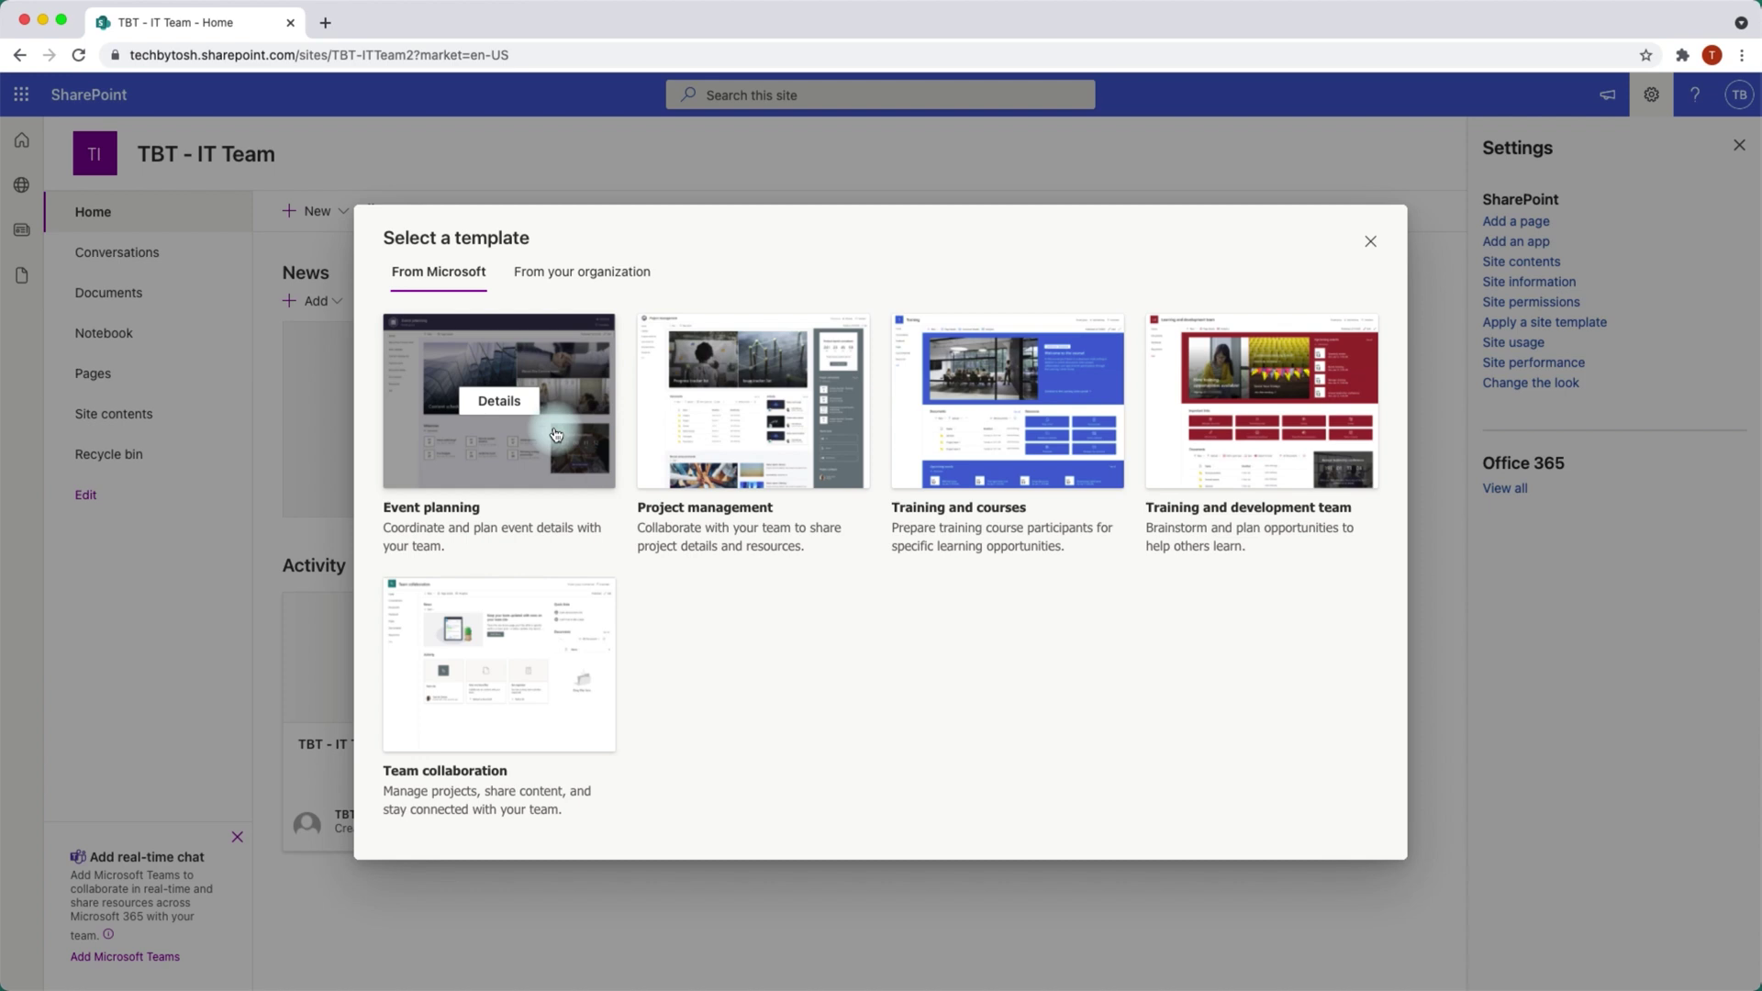
pyautogui.click(1371, 246)
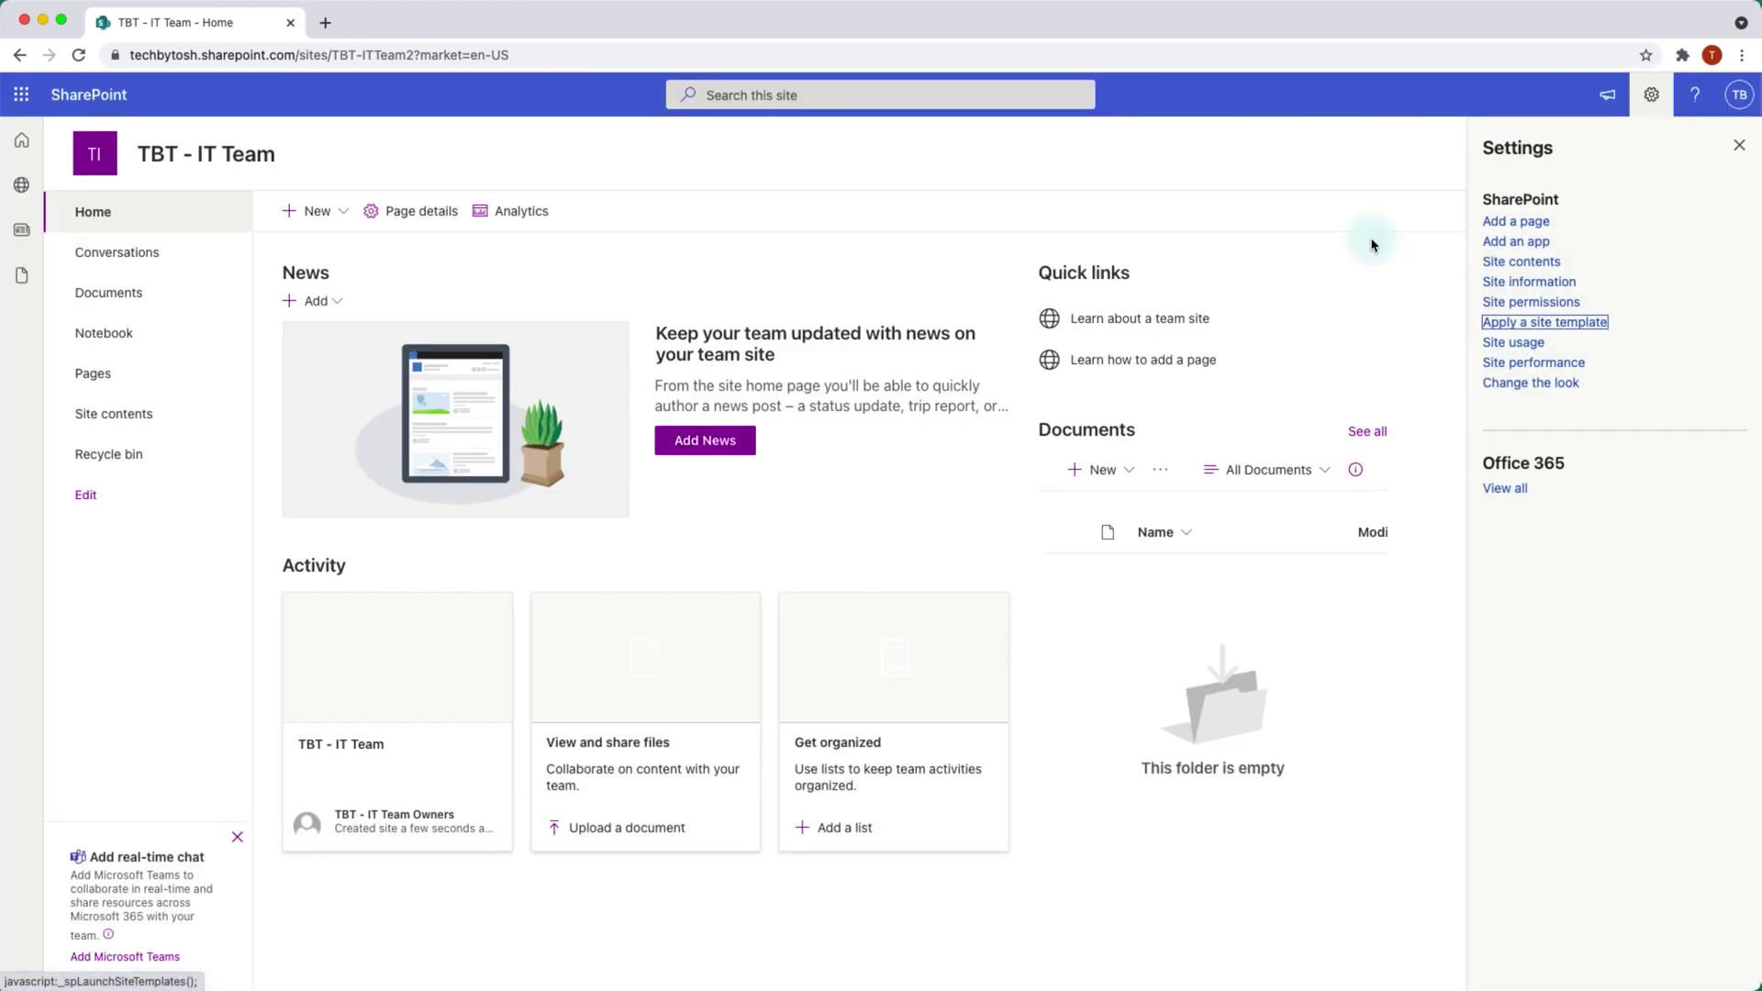
# Find the site's Home.aspx page in the Site Pages library through the site contents and view it
pyautogui.click(1516, 264)
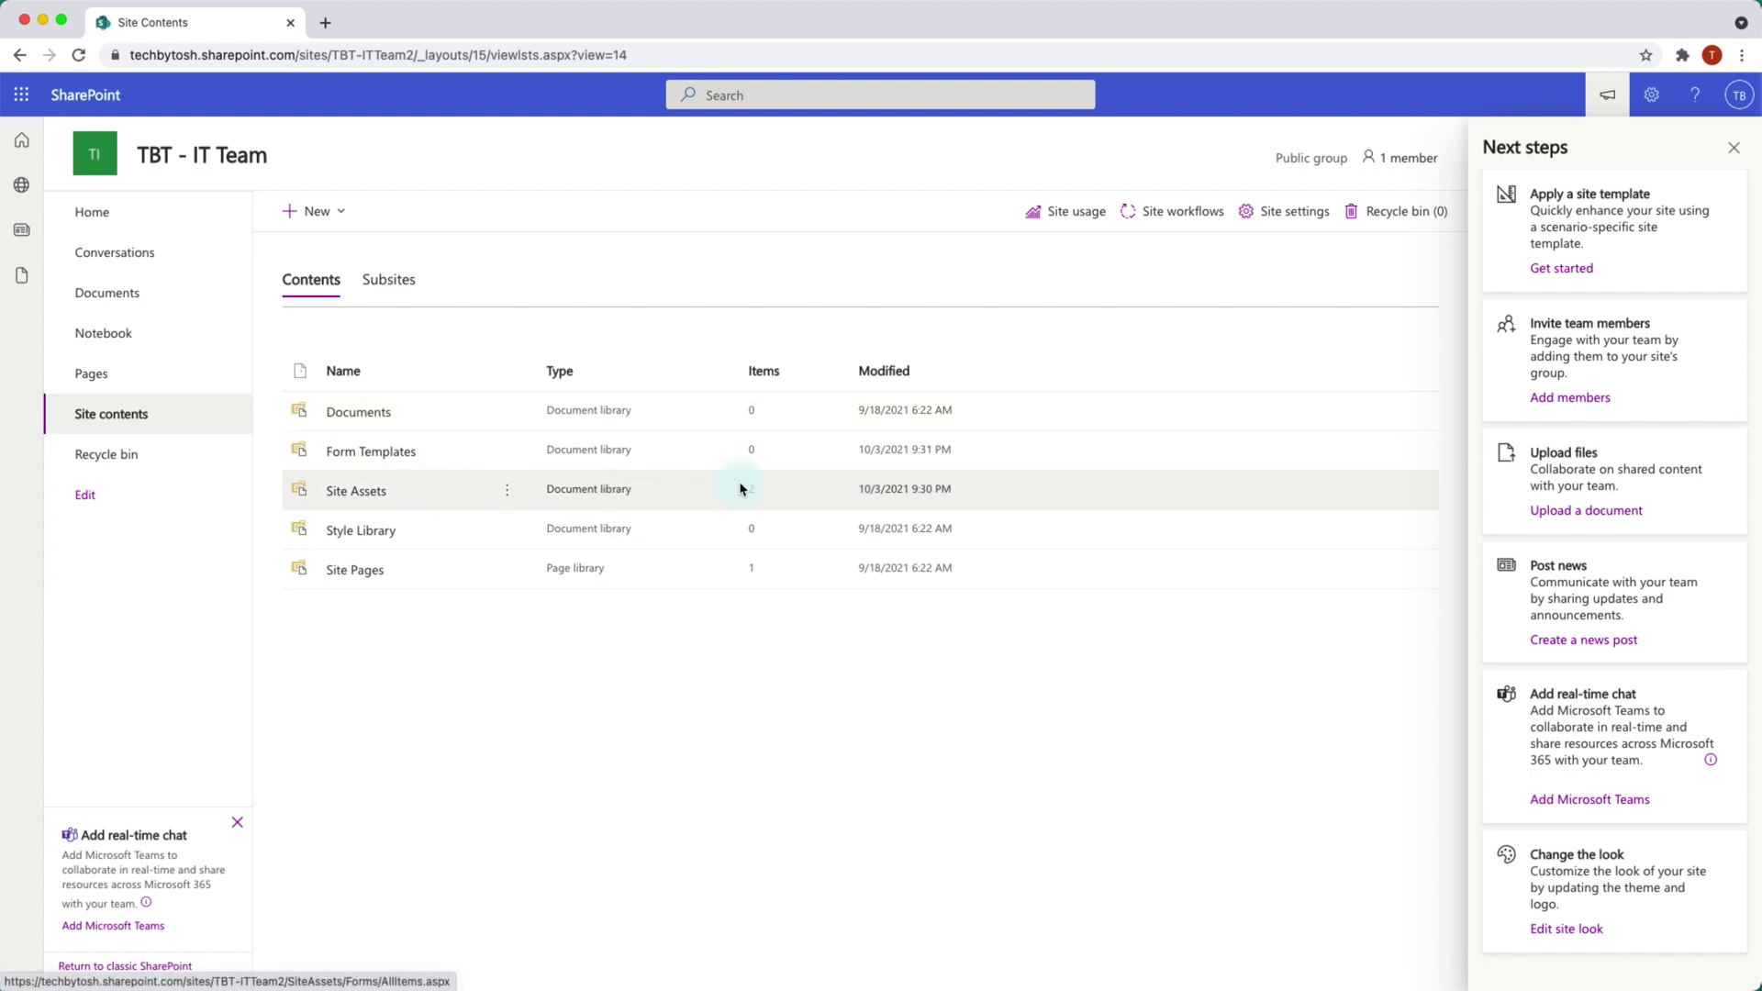
pyautogui.click(344, 571)
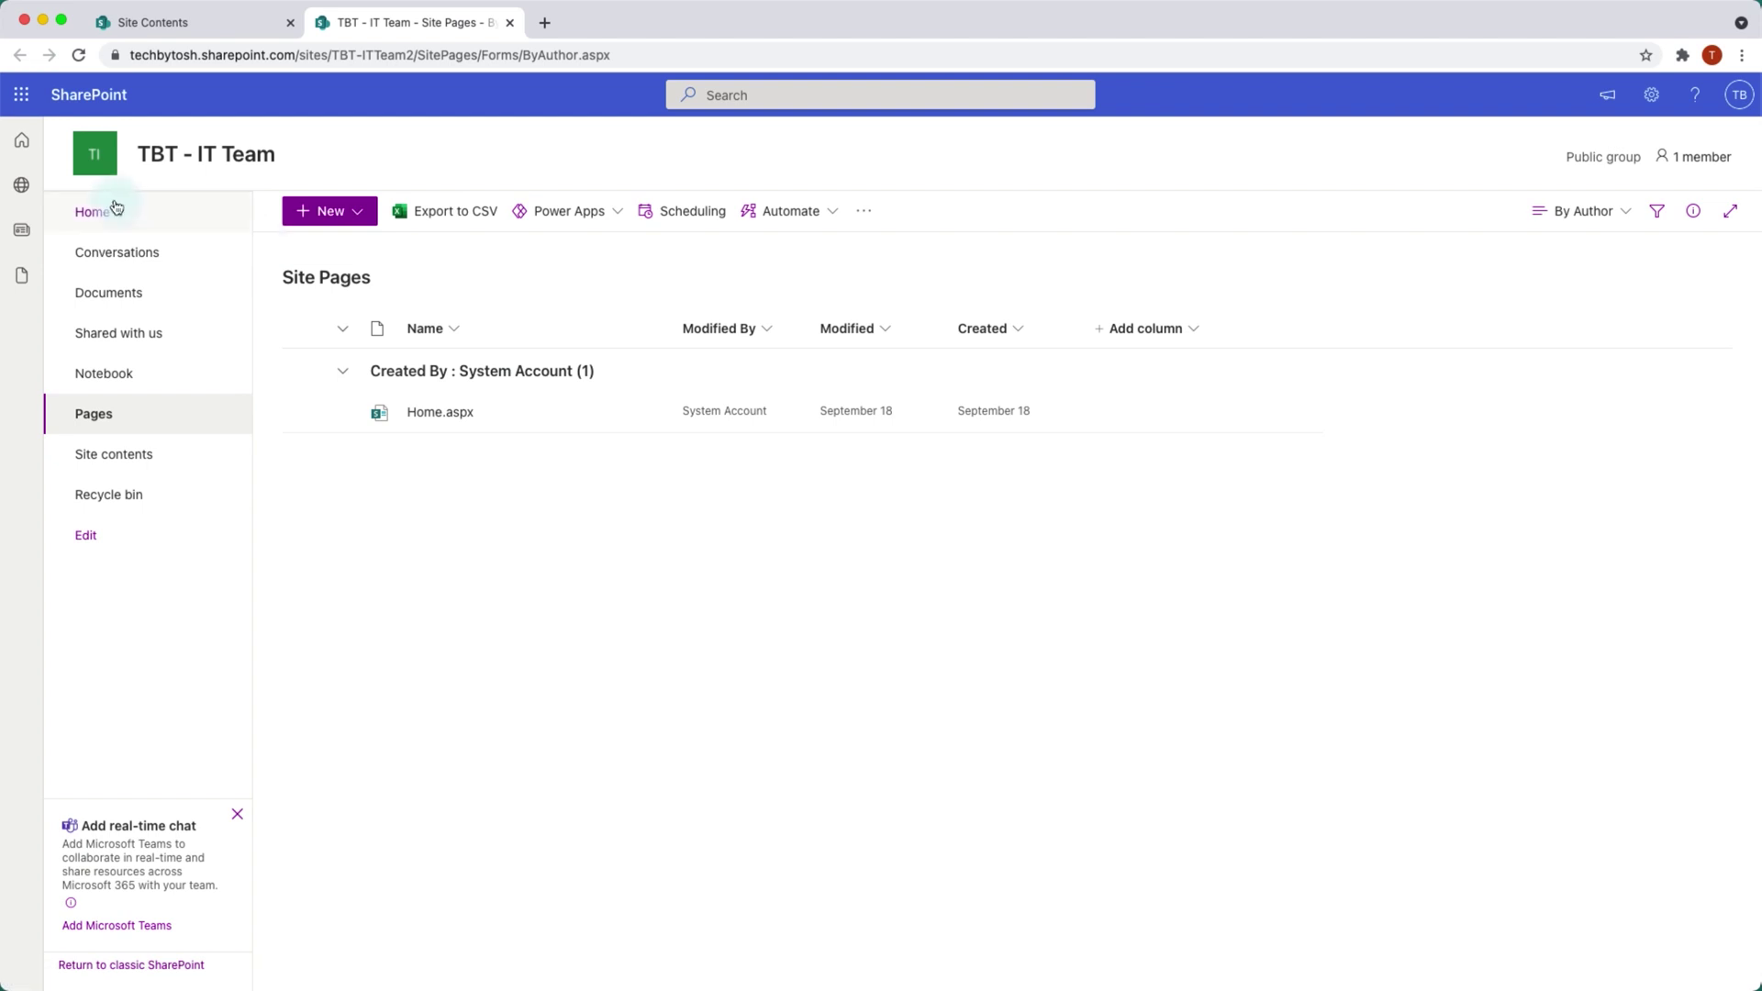
pyautogui.click(439, 413)
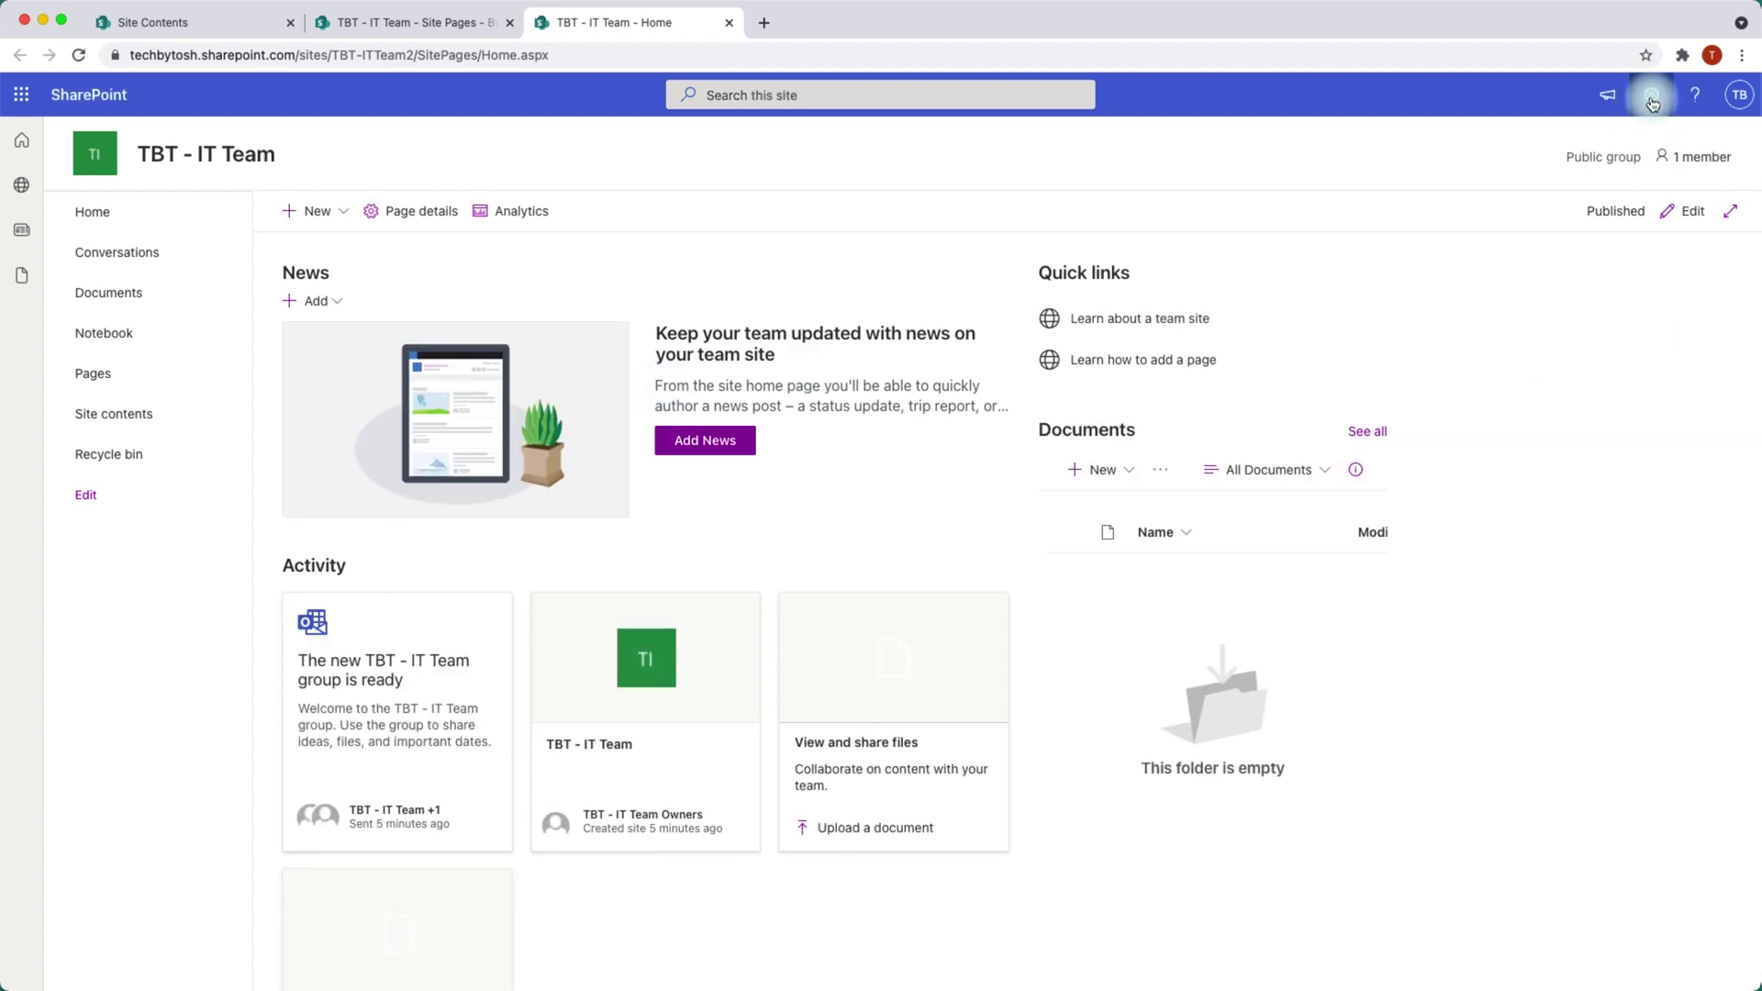
# Apply the Microsoft Project management template to the TBT - IT Team site
pyautogui.click(1651, 100)
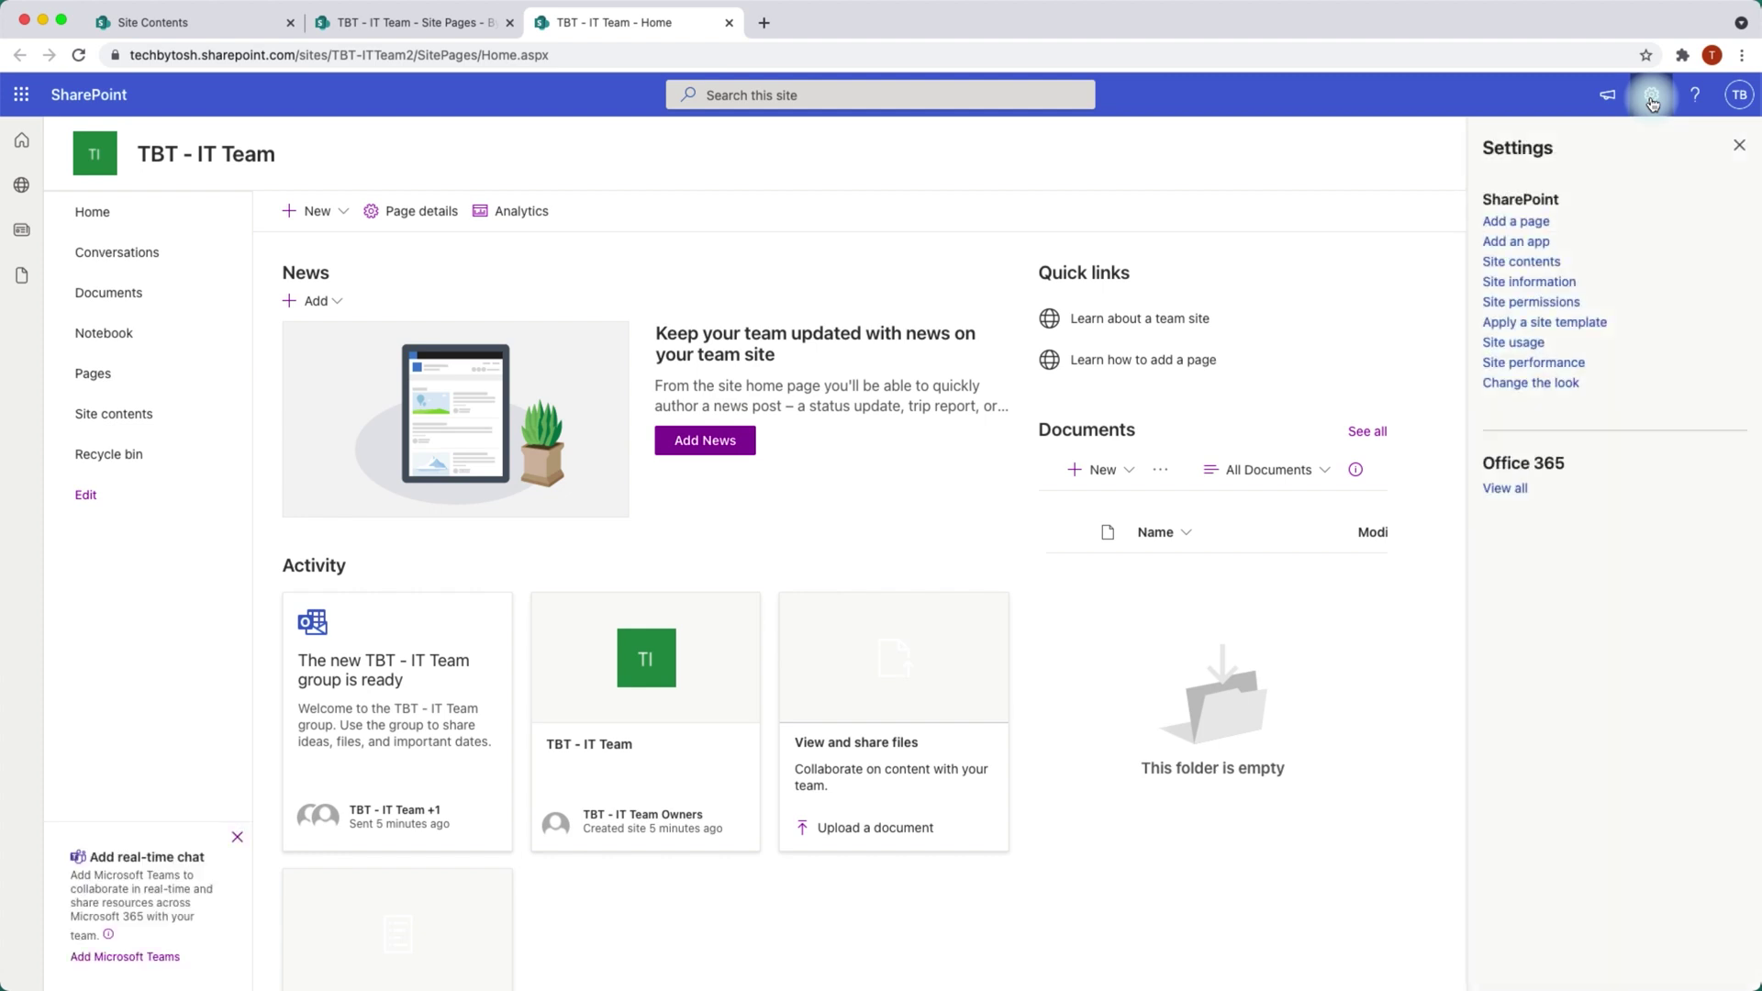
pyautogui.click(1576, 326)
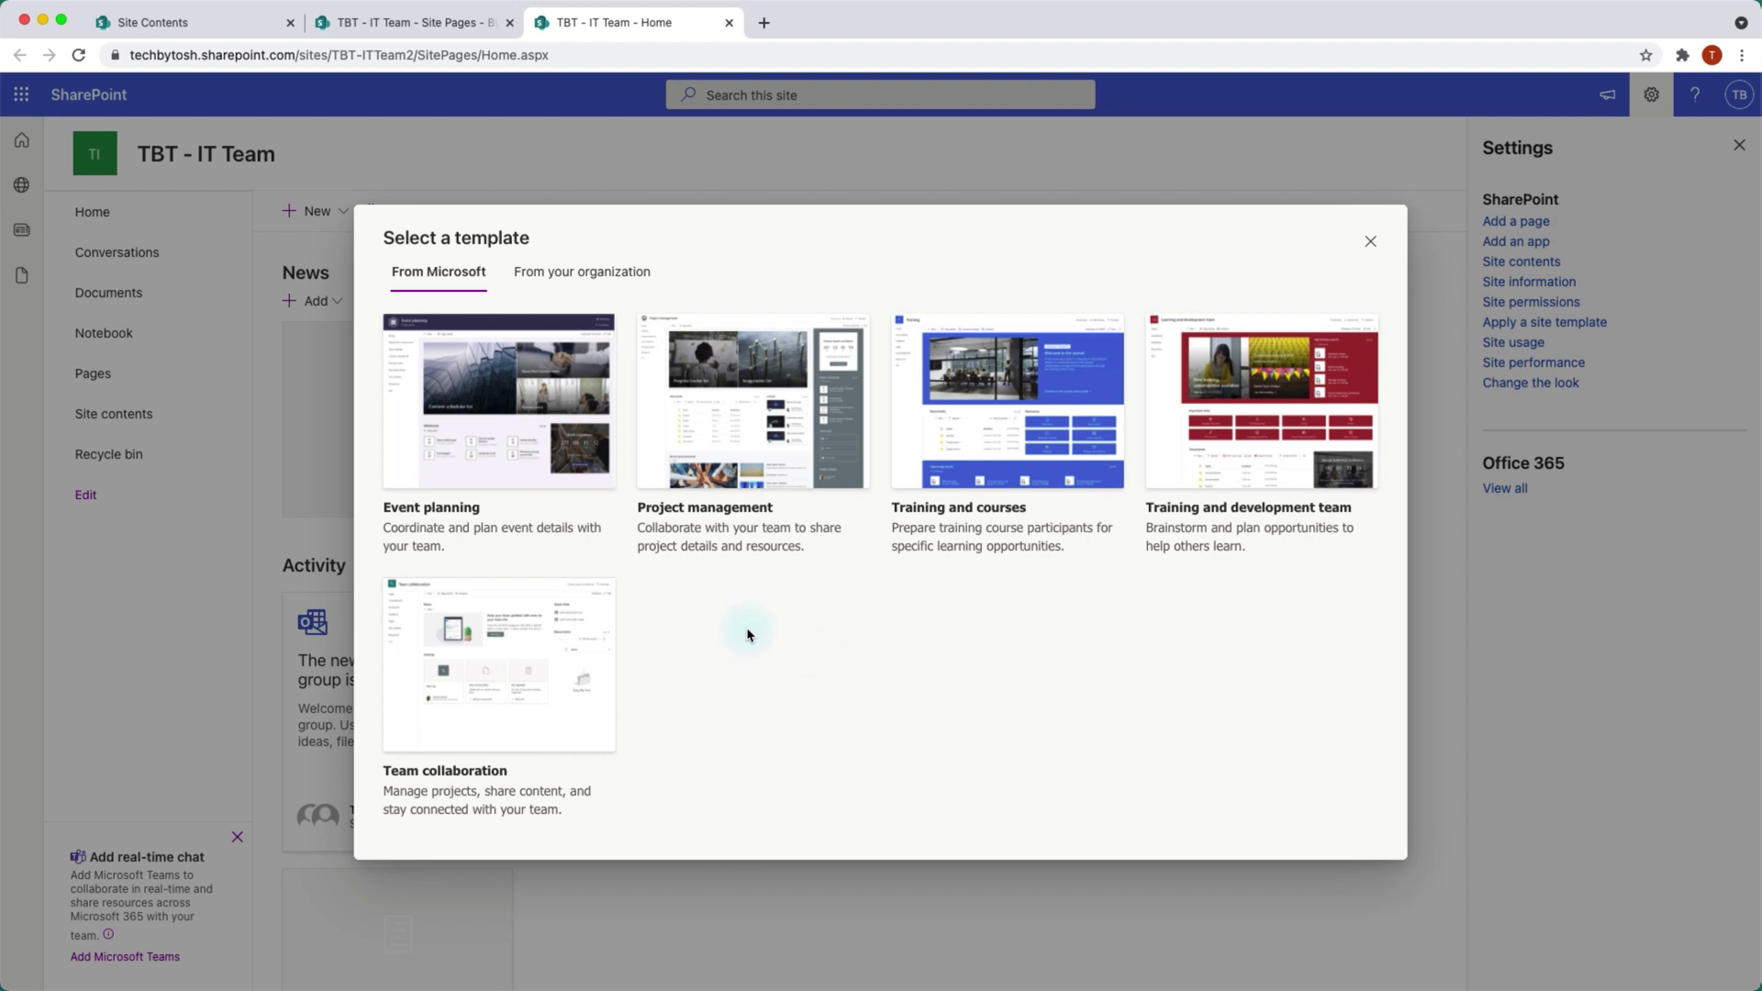
pyautogui.moveTo(744, 396)
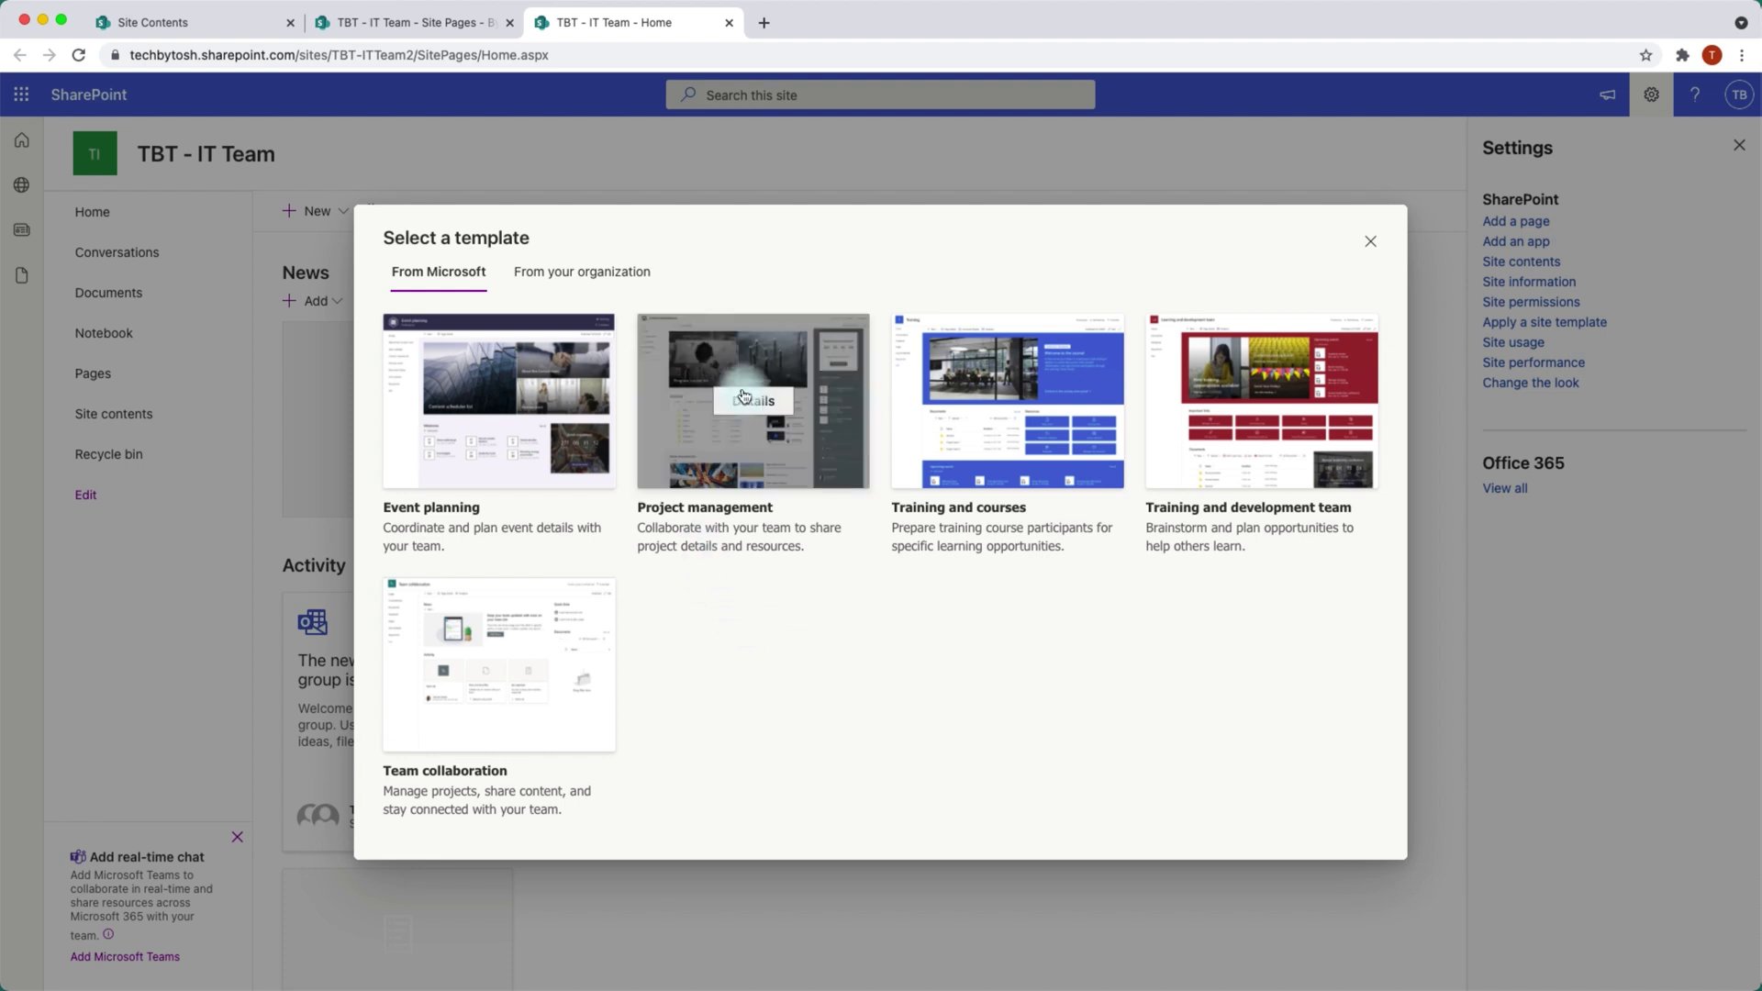
pyautogui.click(741, 443)
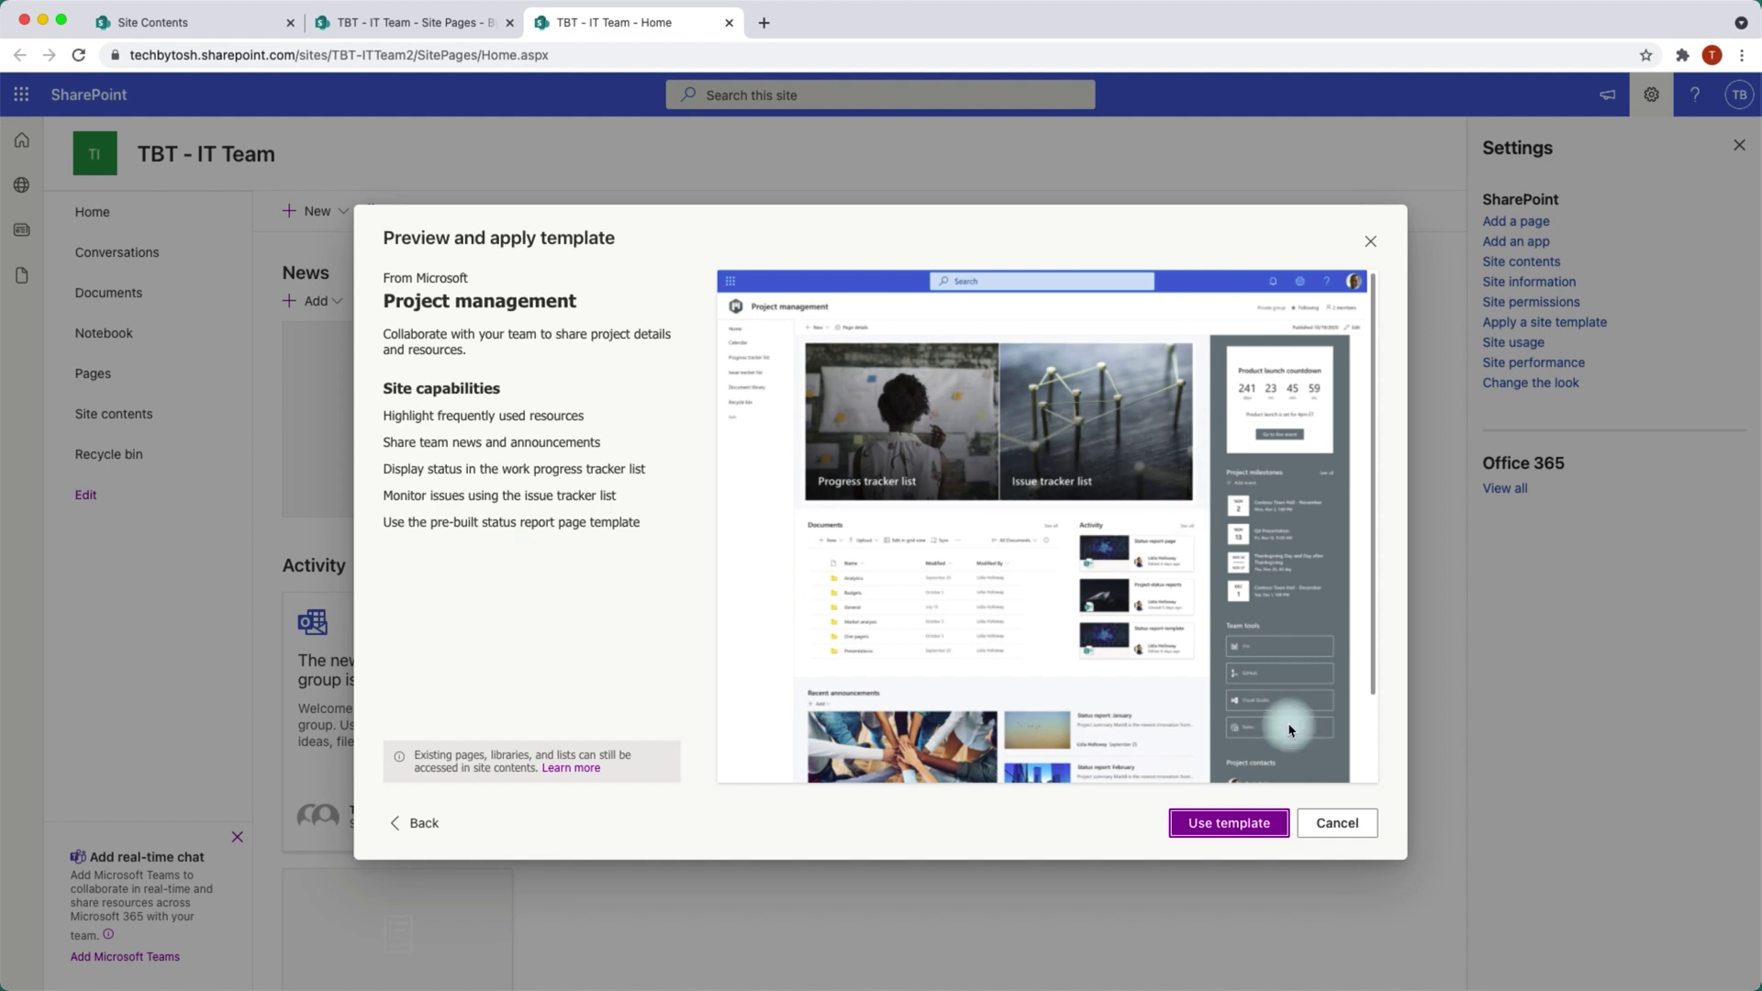
pyautogui.click(1219, 827)
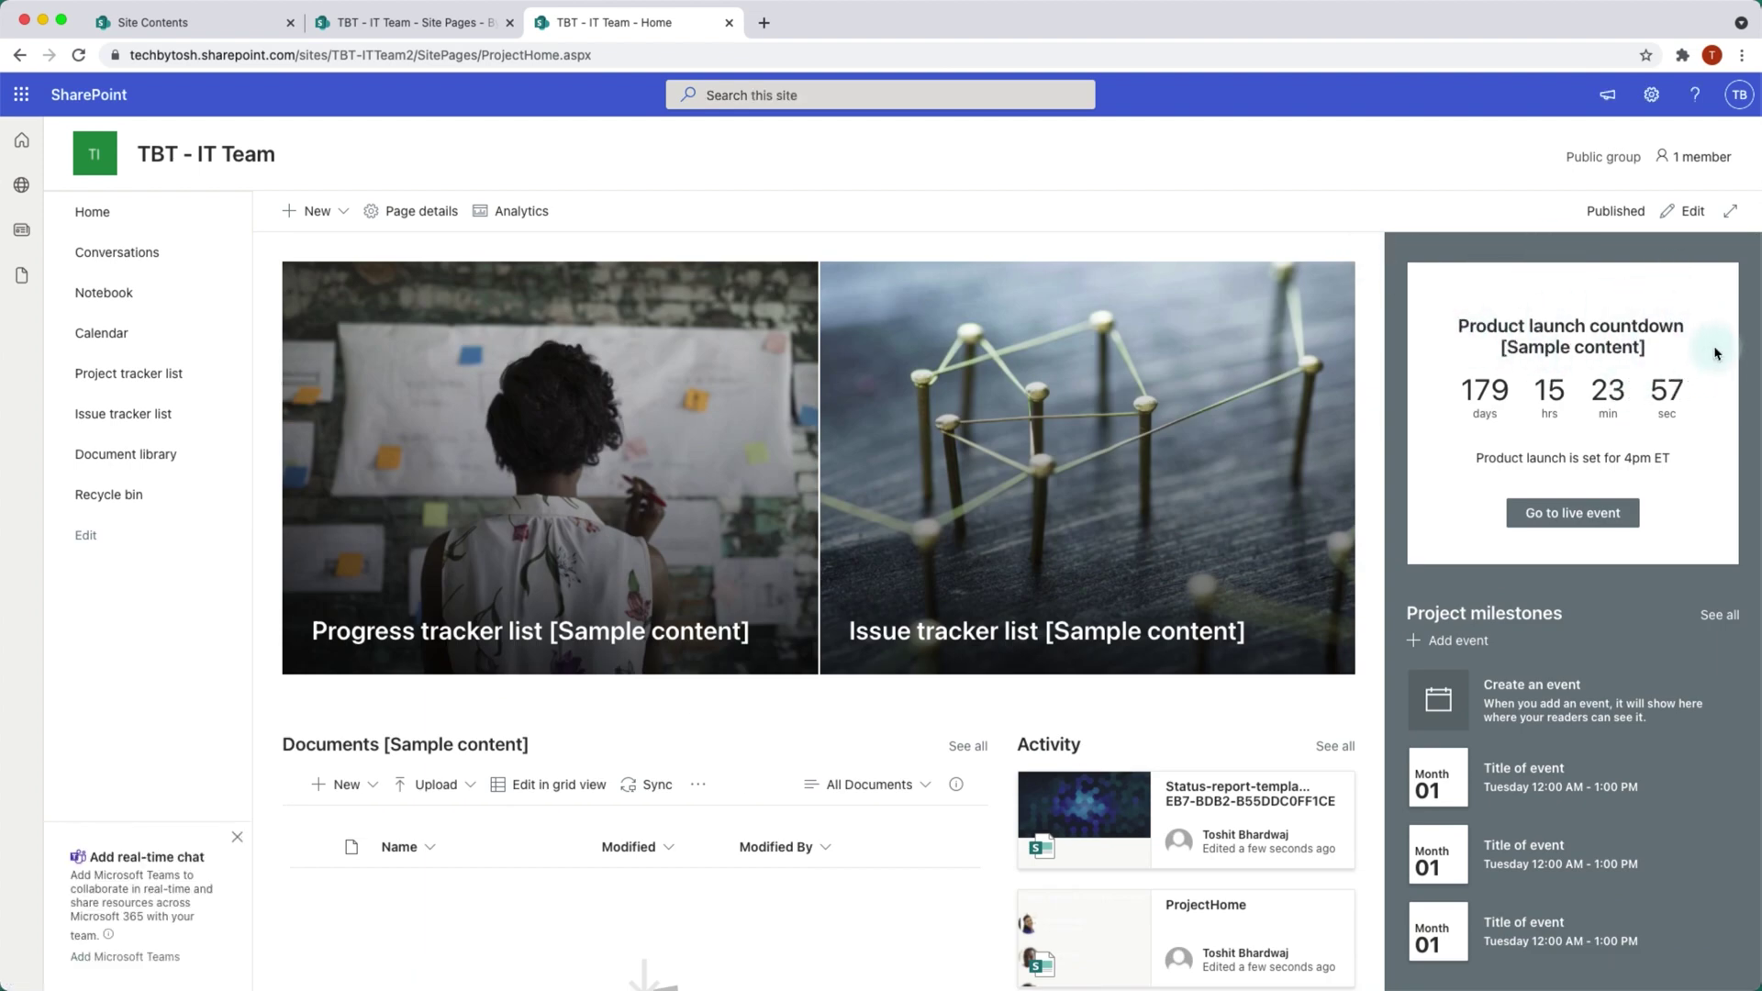
# Examine the project home page's sections, including milestones, team tools, news and project contacts
pyautogui.scroll(-2, 1720, 357)
pyautogui.scroll(-1, 1720, 357)
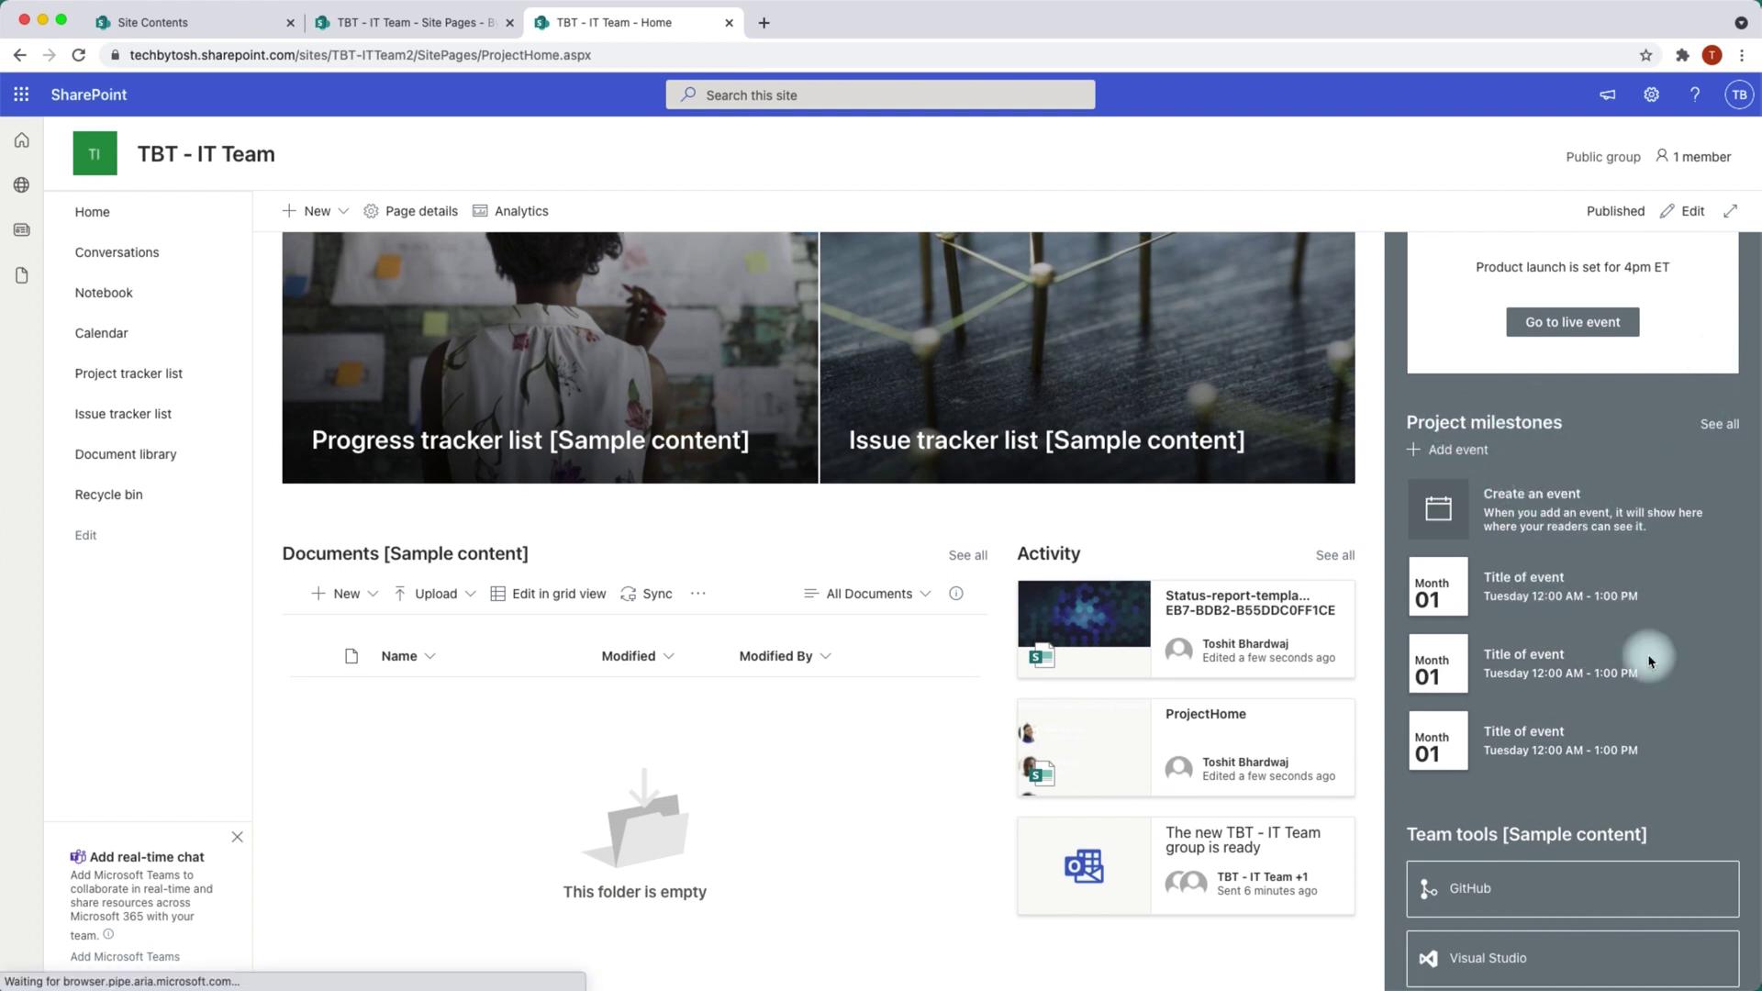
pyautogui.scroll(-3, 1617, 705)
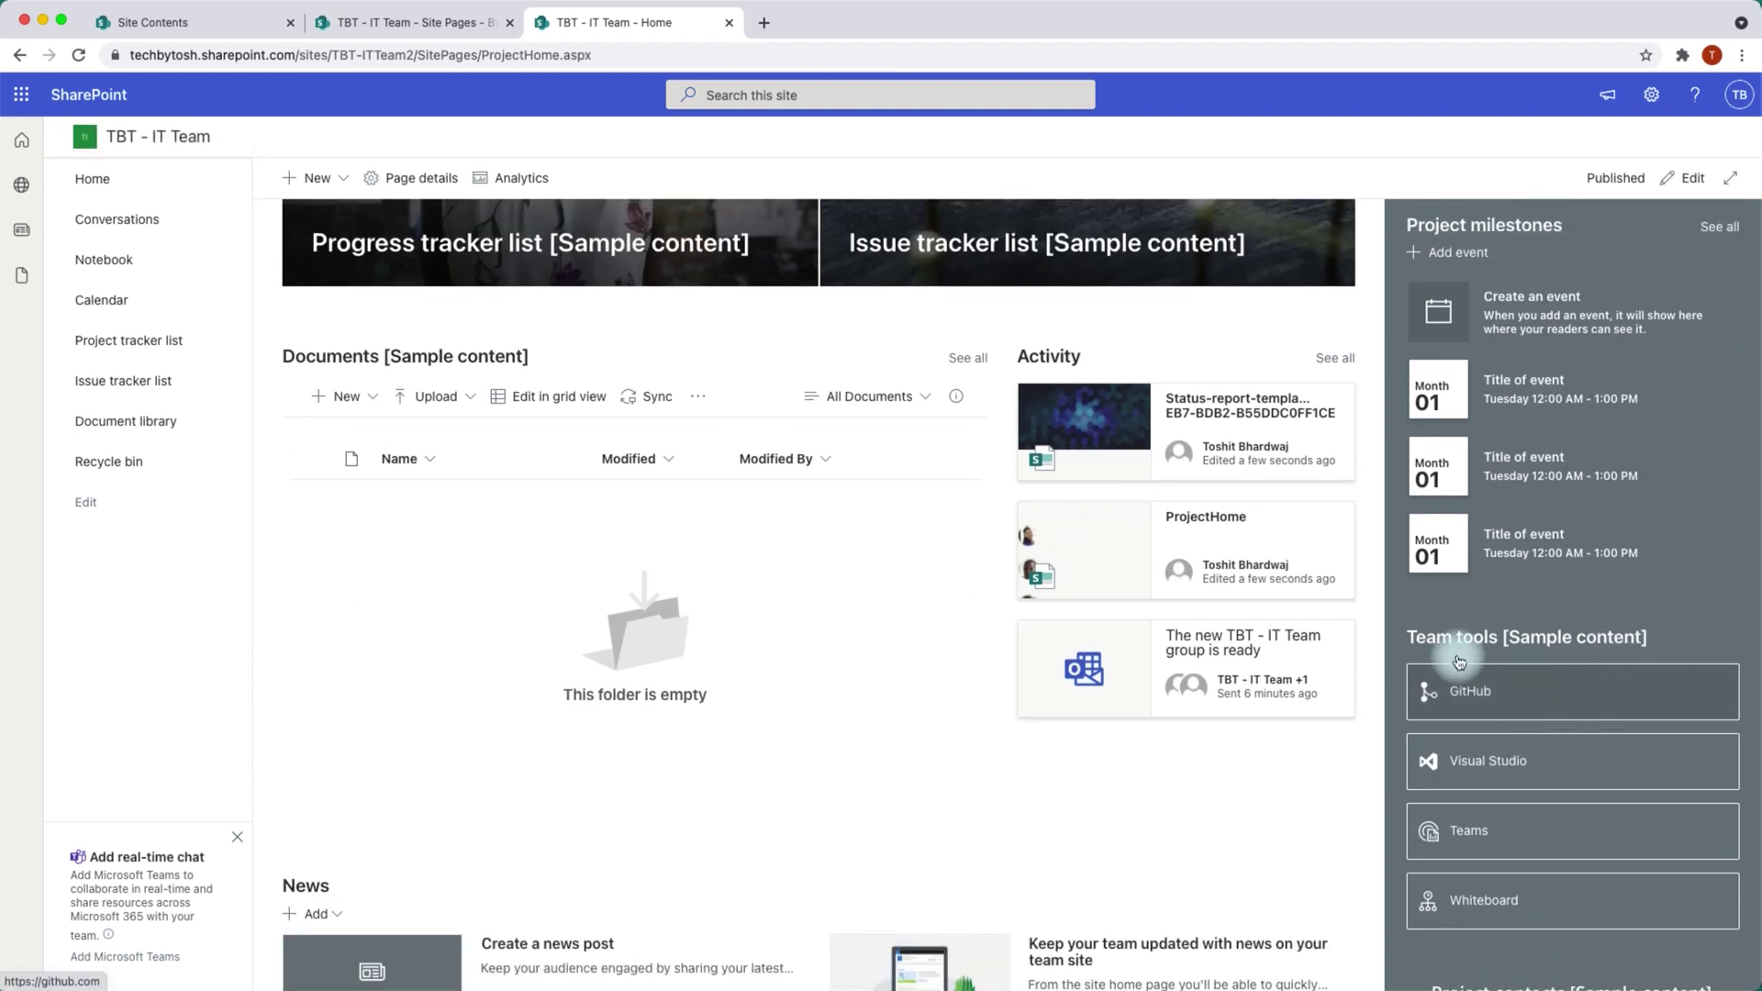
pyautogui.scroll(-2, 1707, 589)
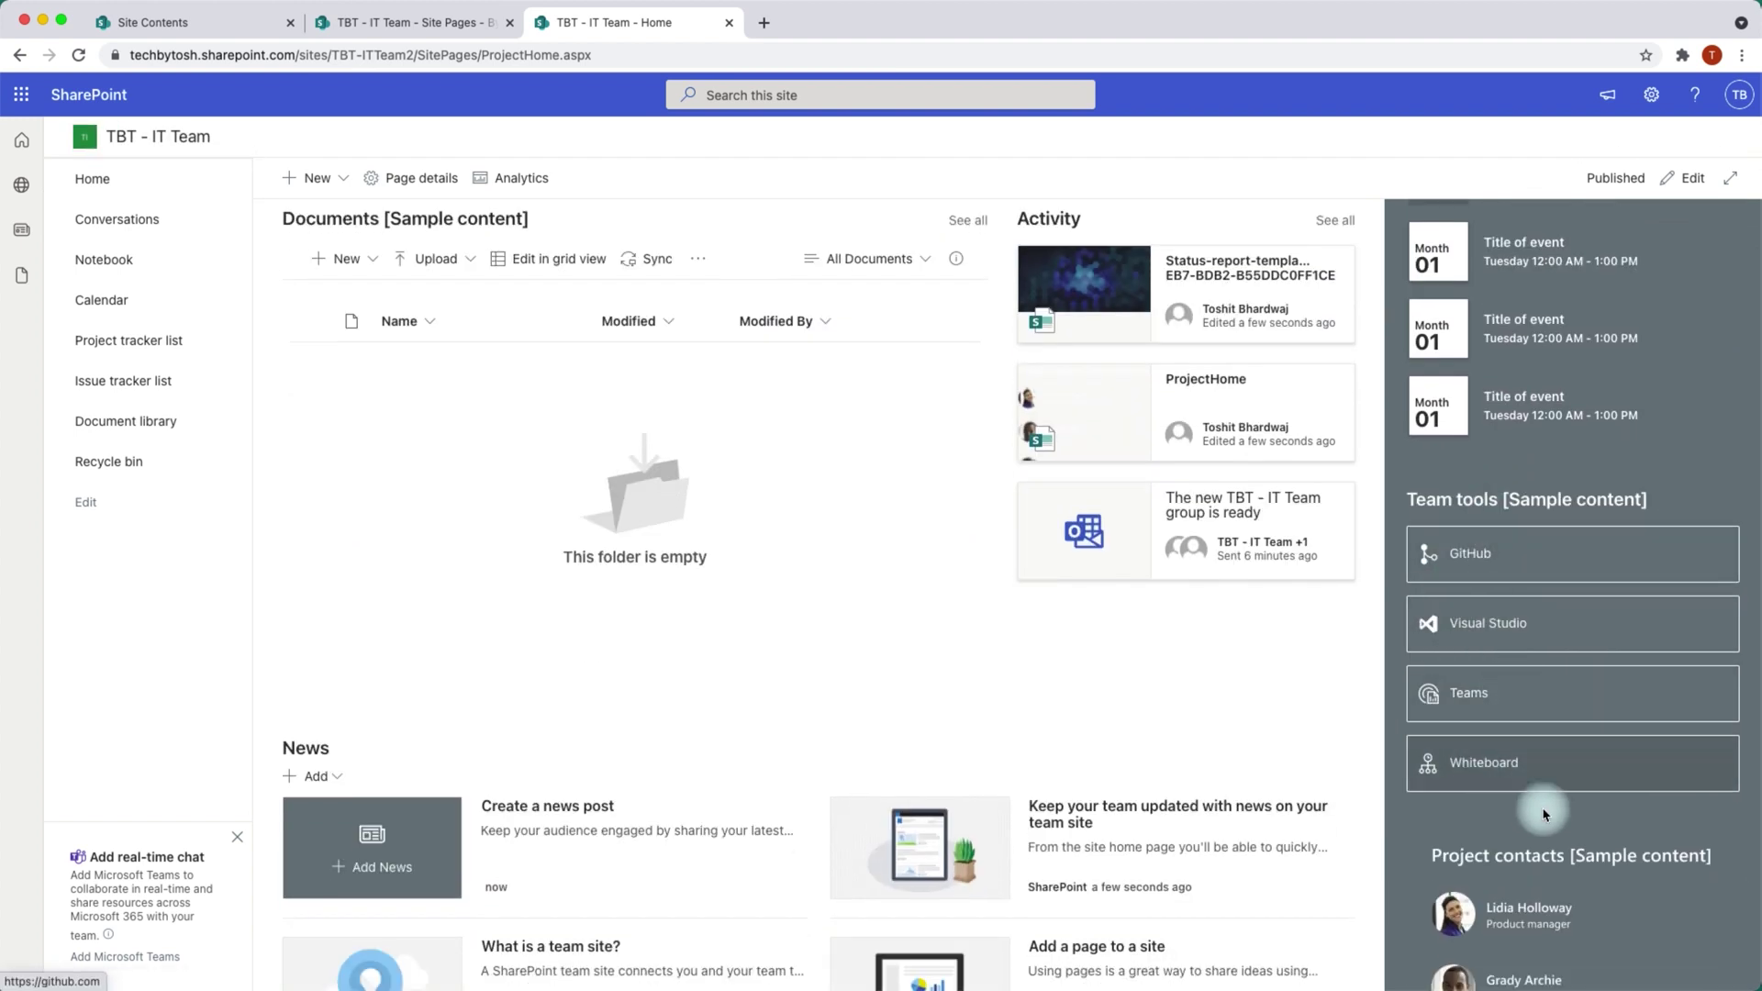
pyautogui.scroll(-2, 1545, 814)
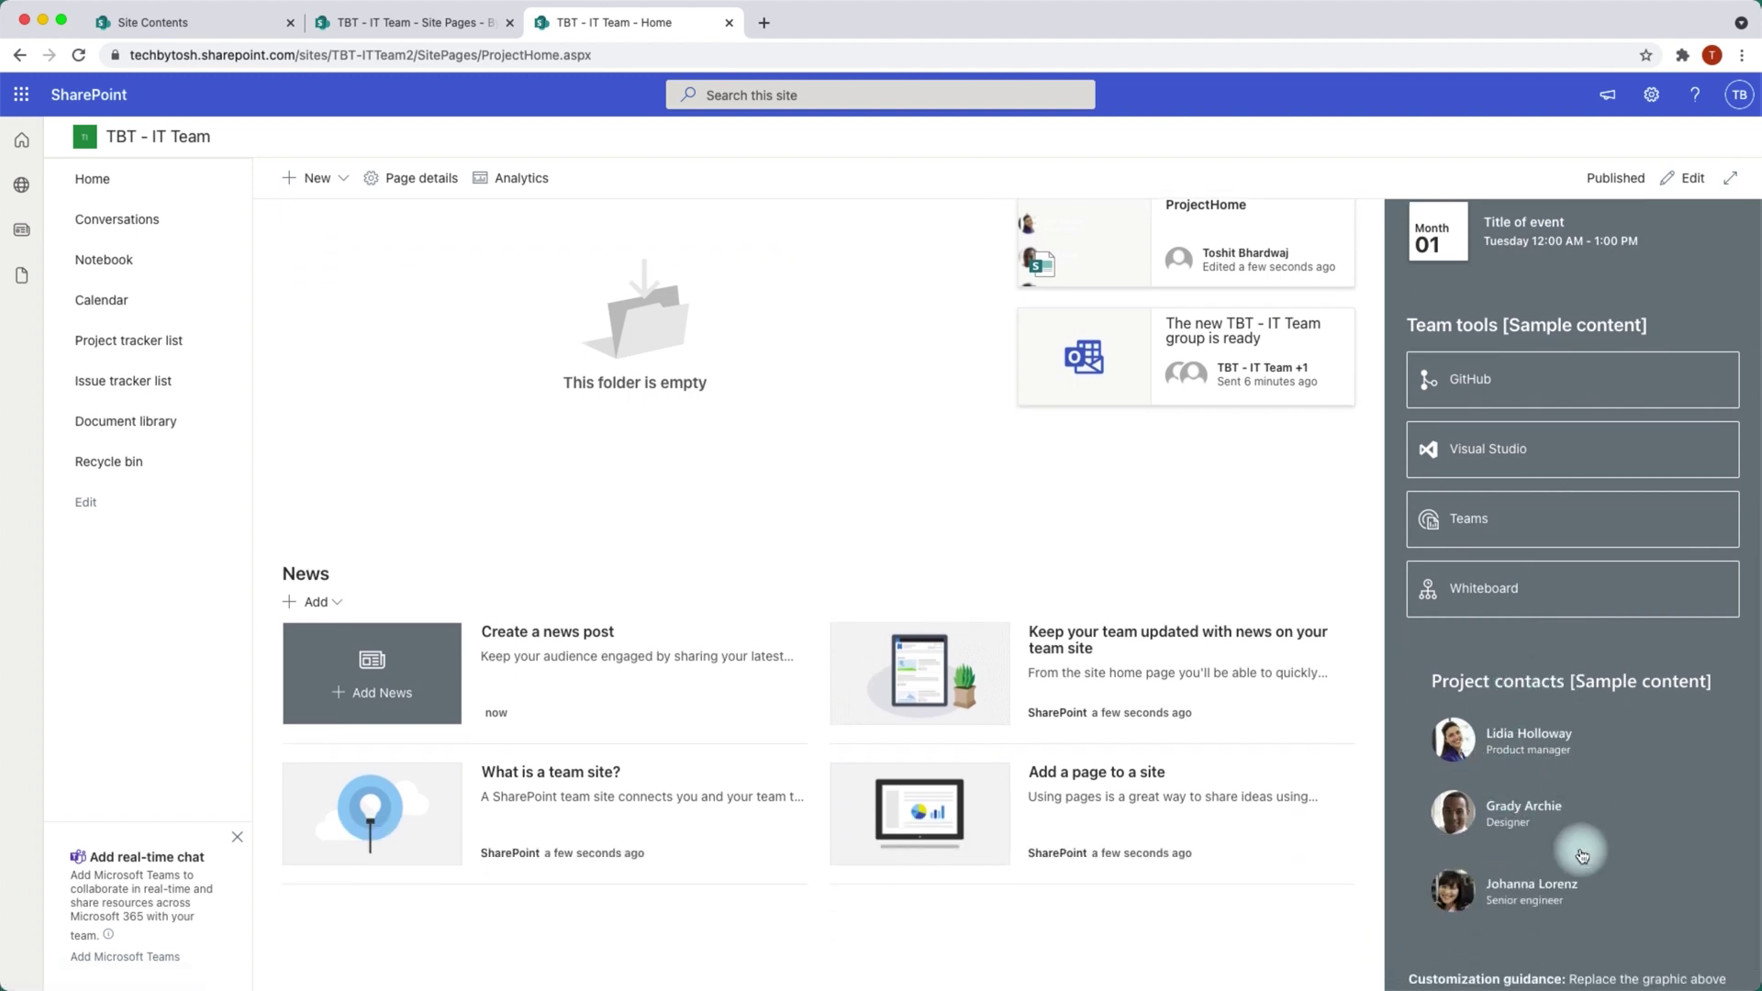
pyautogui.scroll(-1, 1628, 826)
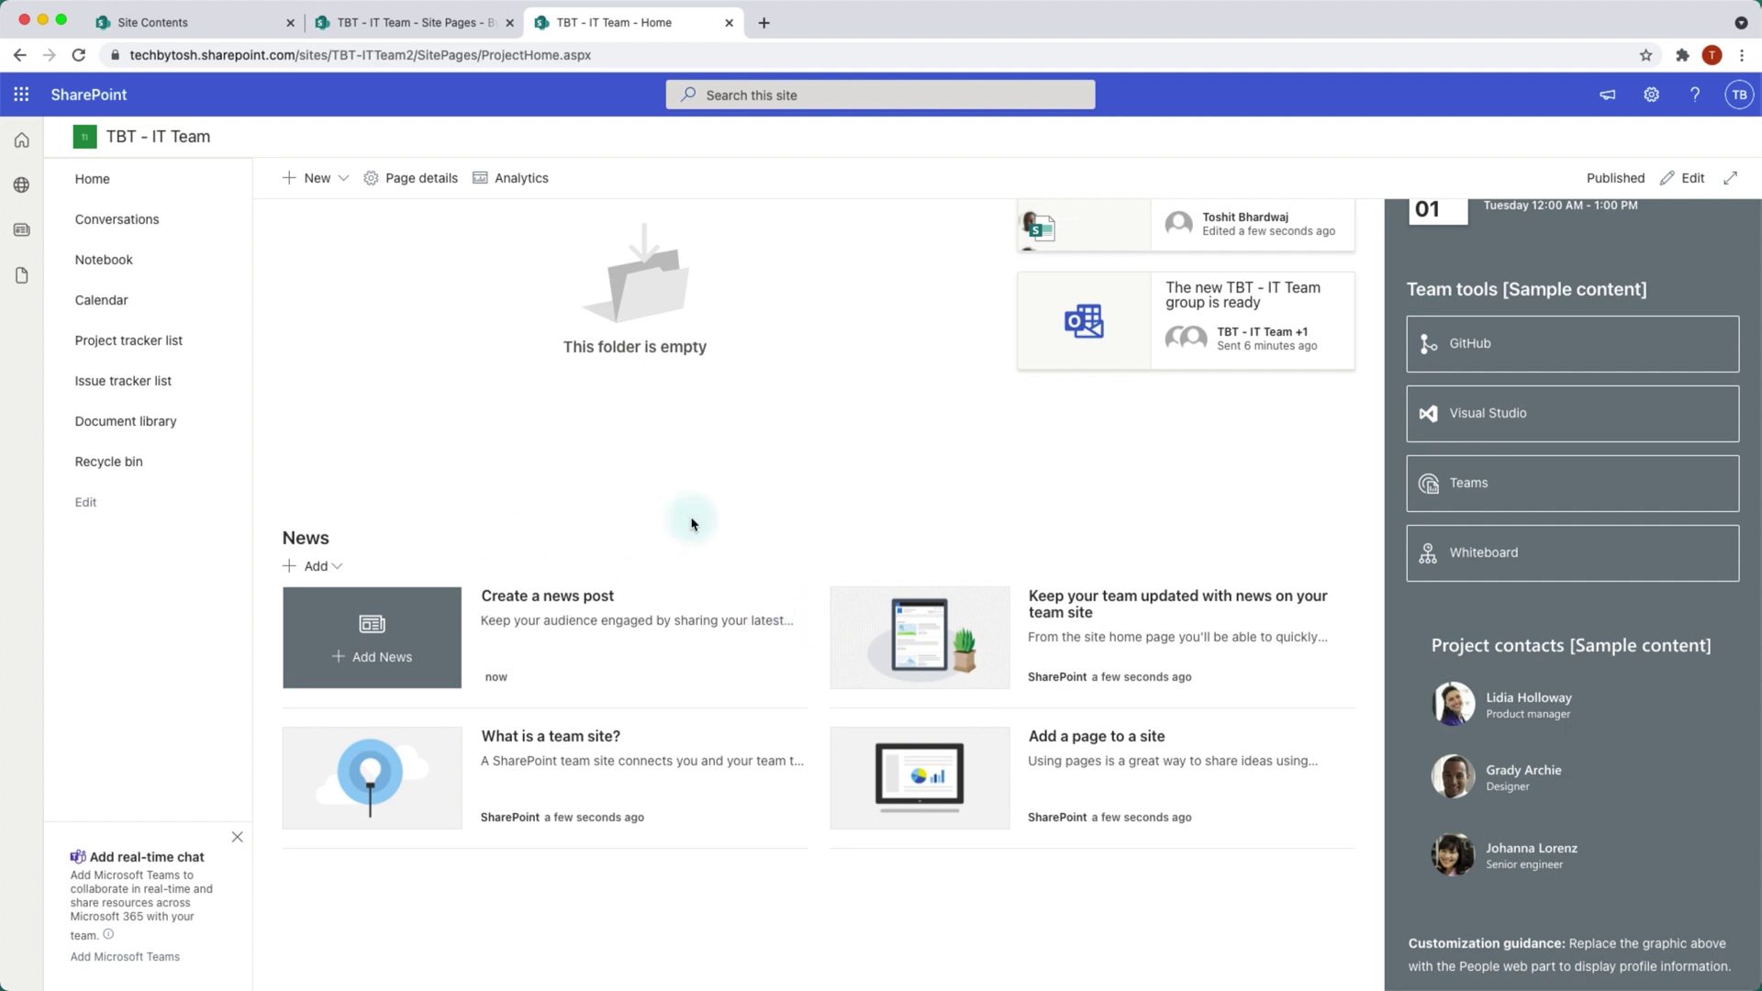
pyautogui.scroll(10, 691, 523)
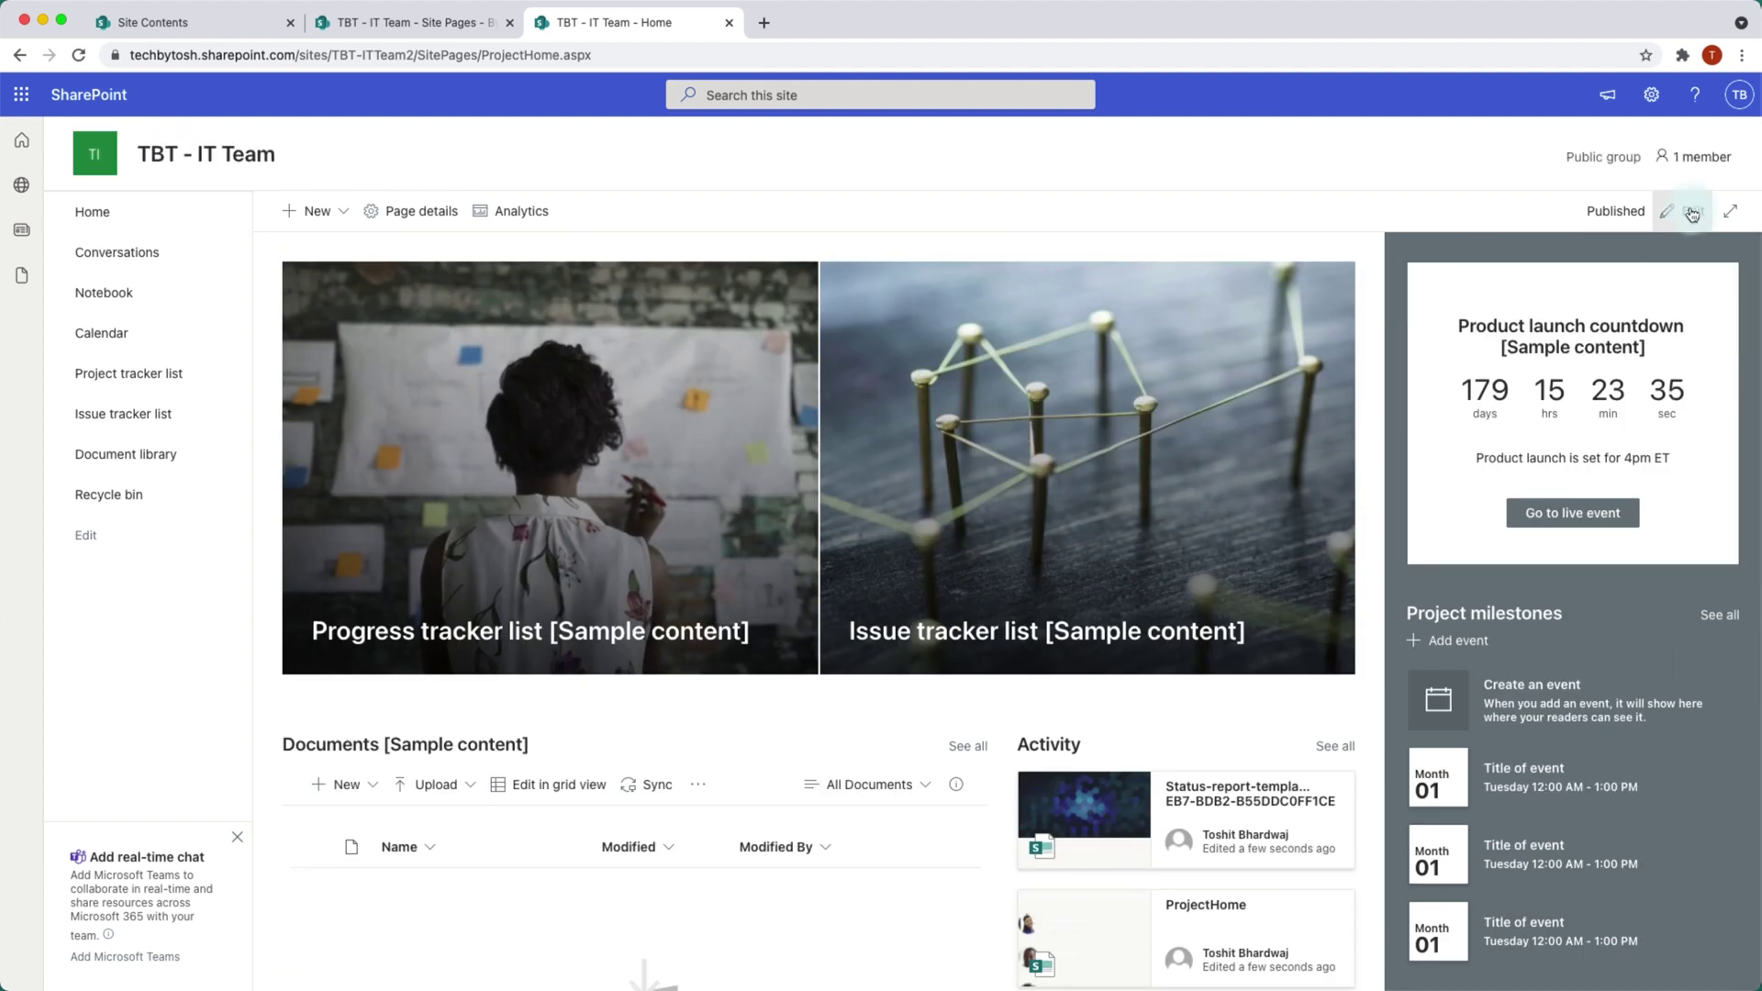
# Put the project home page in edit mode, inspect its Documents section, and discard the changes
pyautogui.click(1692, 213)
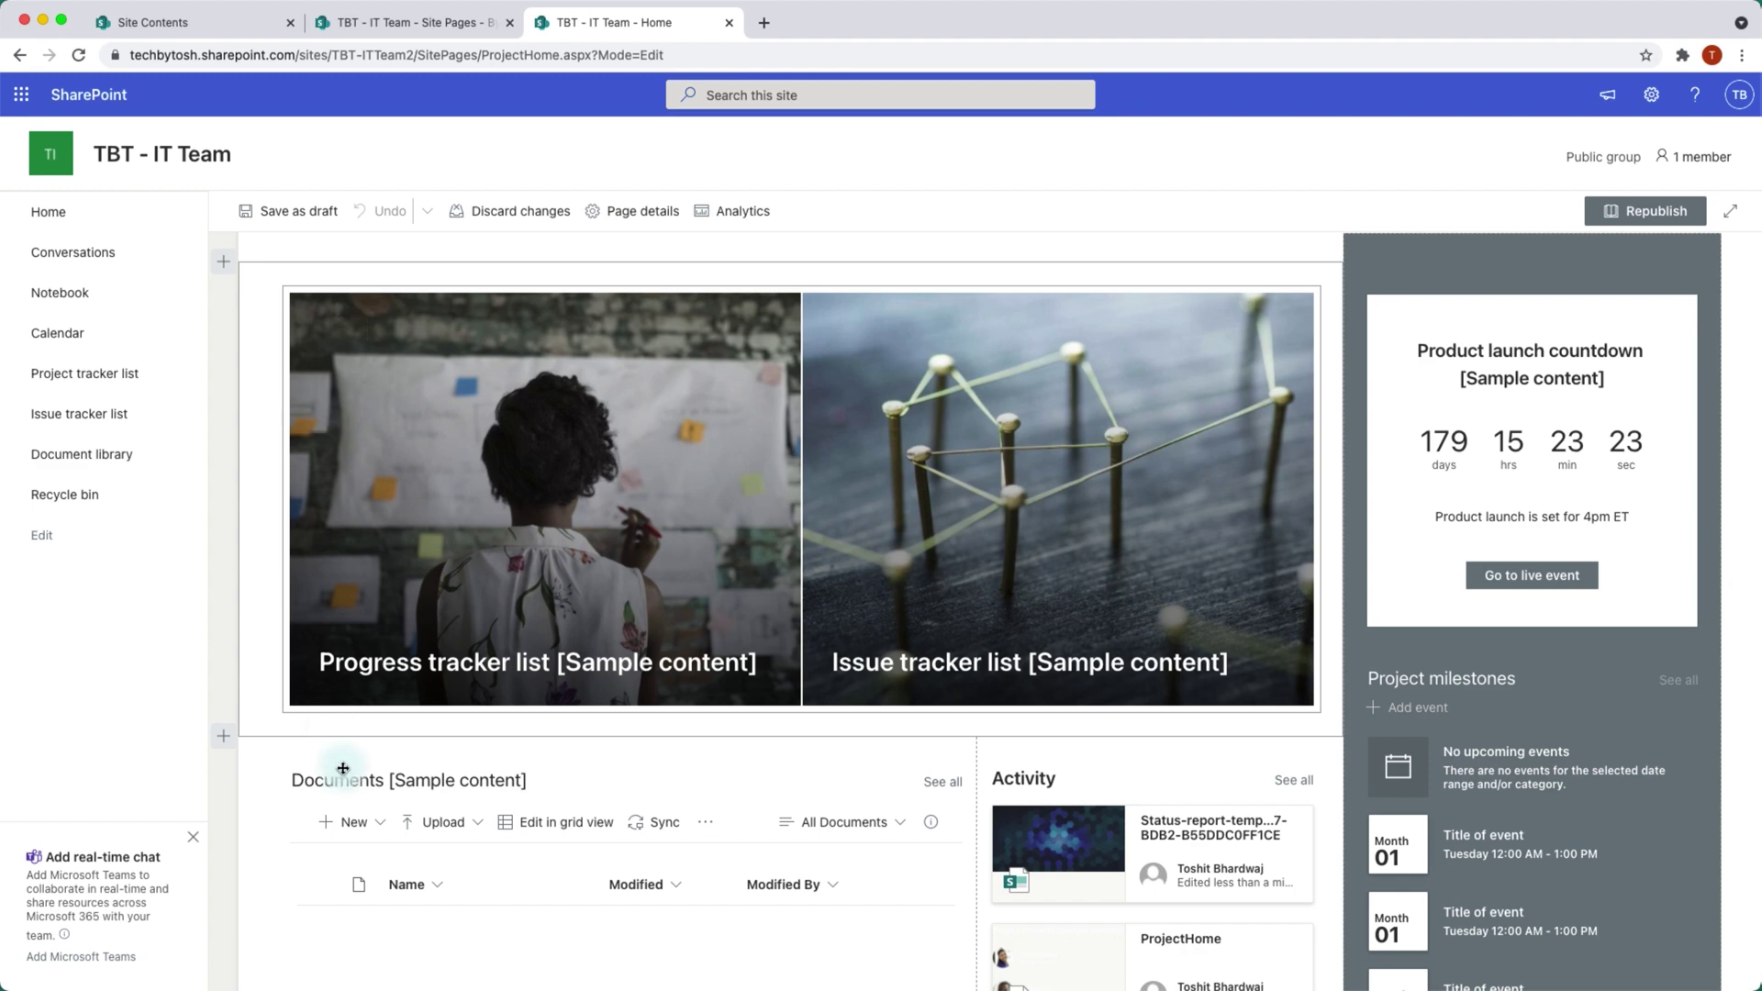
pyautogui.scroll(-3, 438, 786)
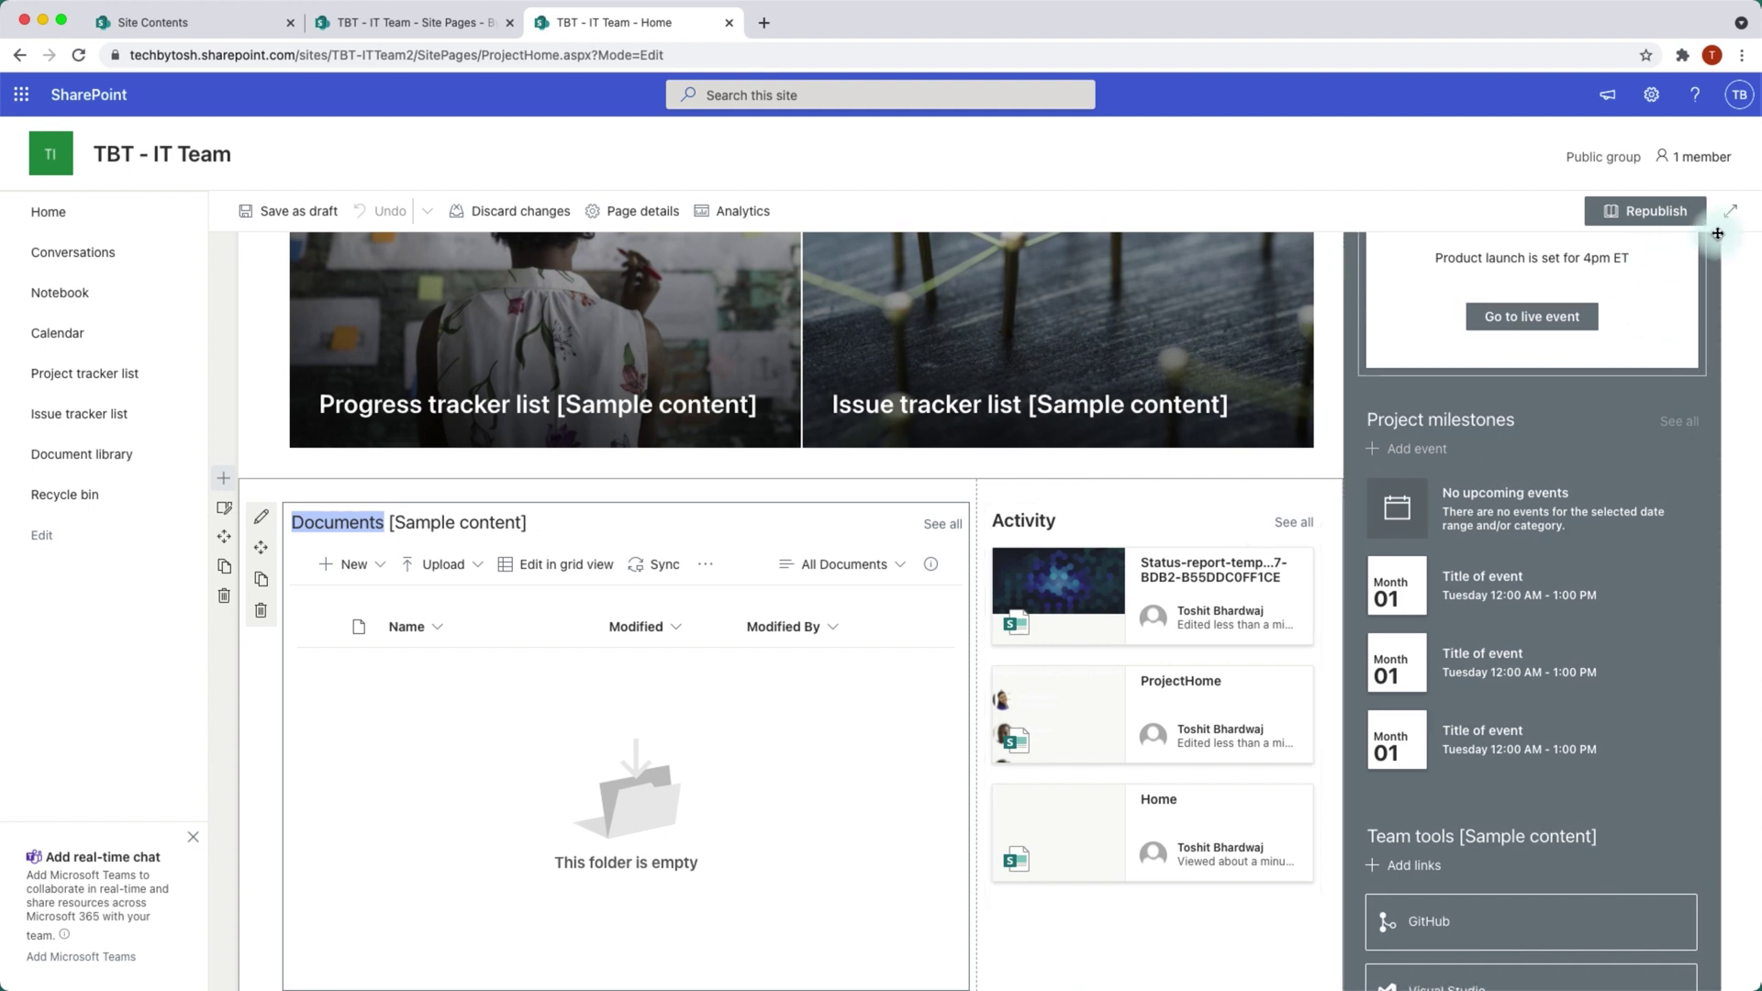
pyautogui.click(532, 212)
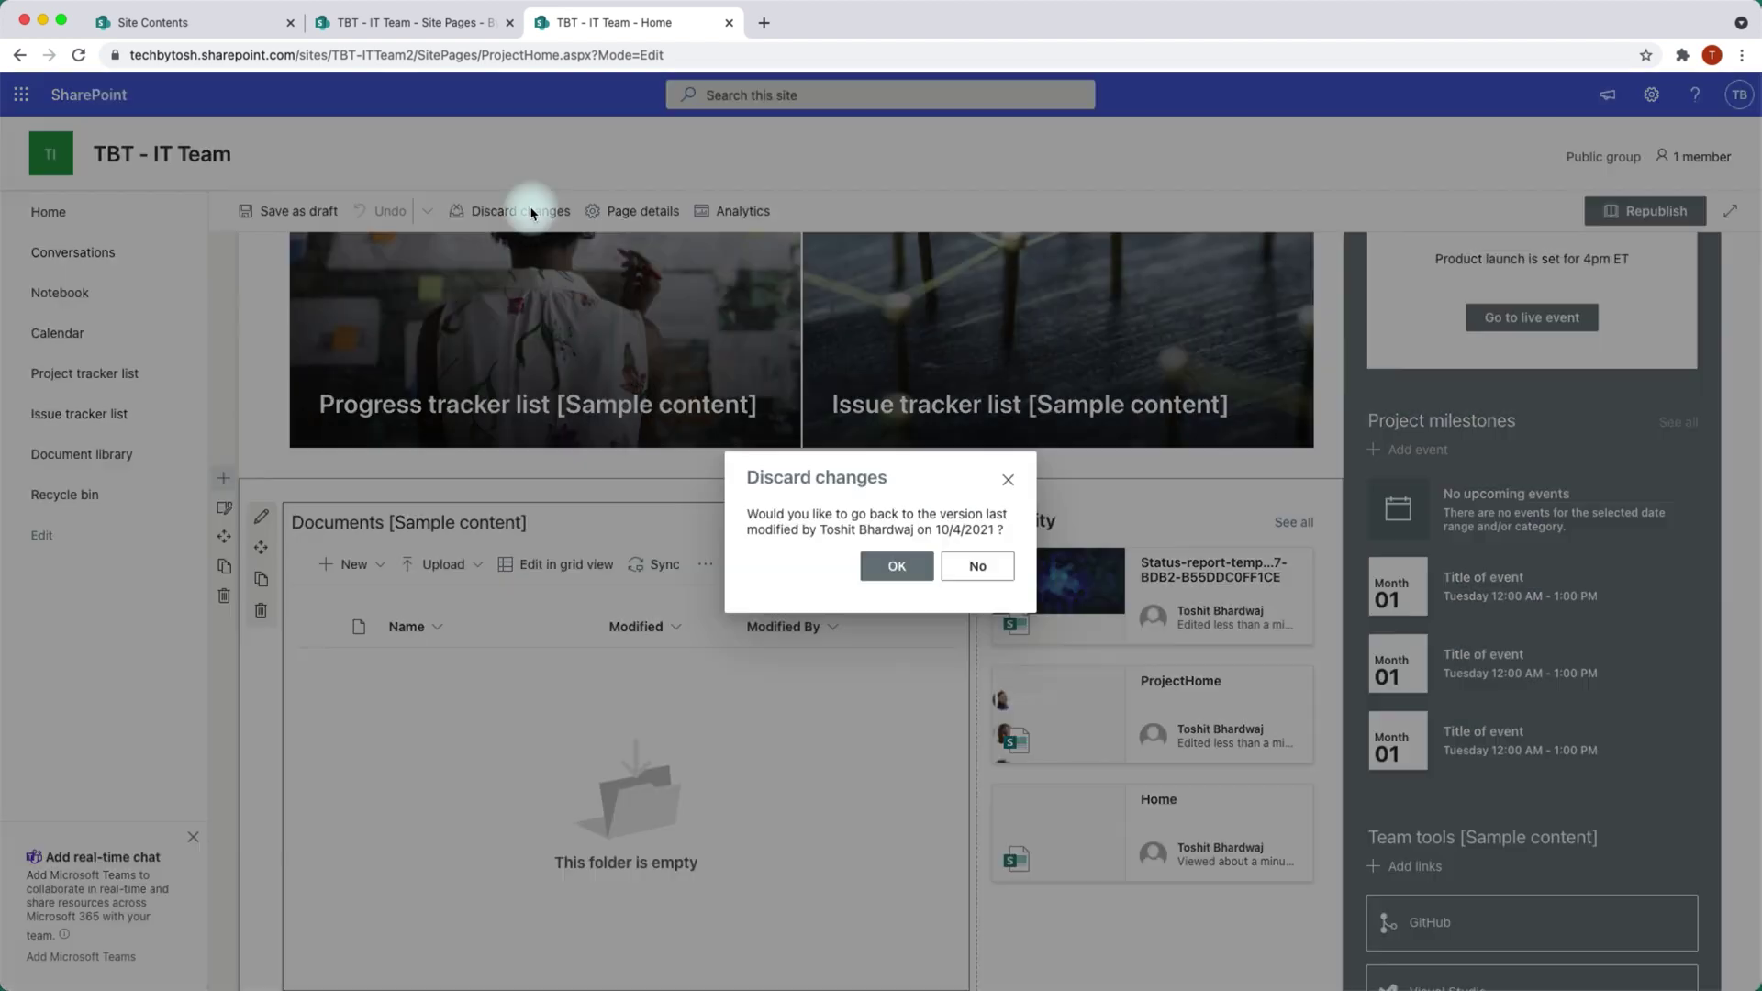
pyautogui.click(908, 569)
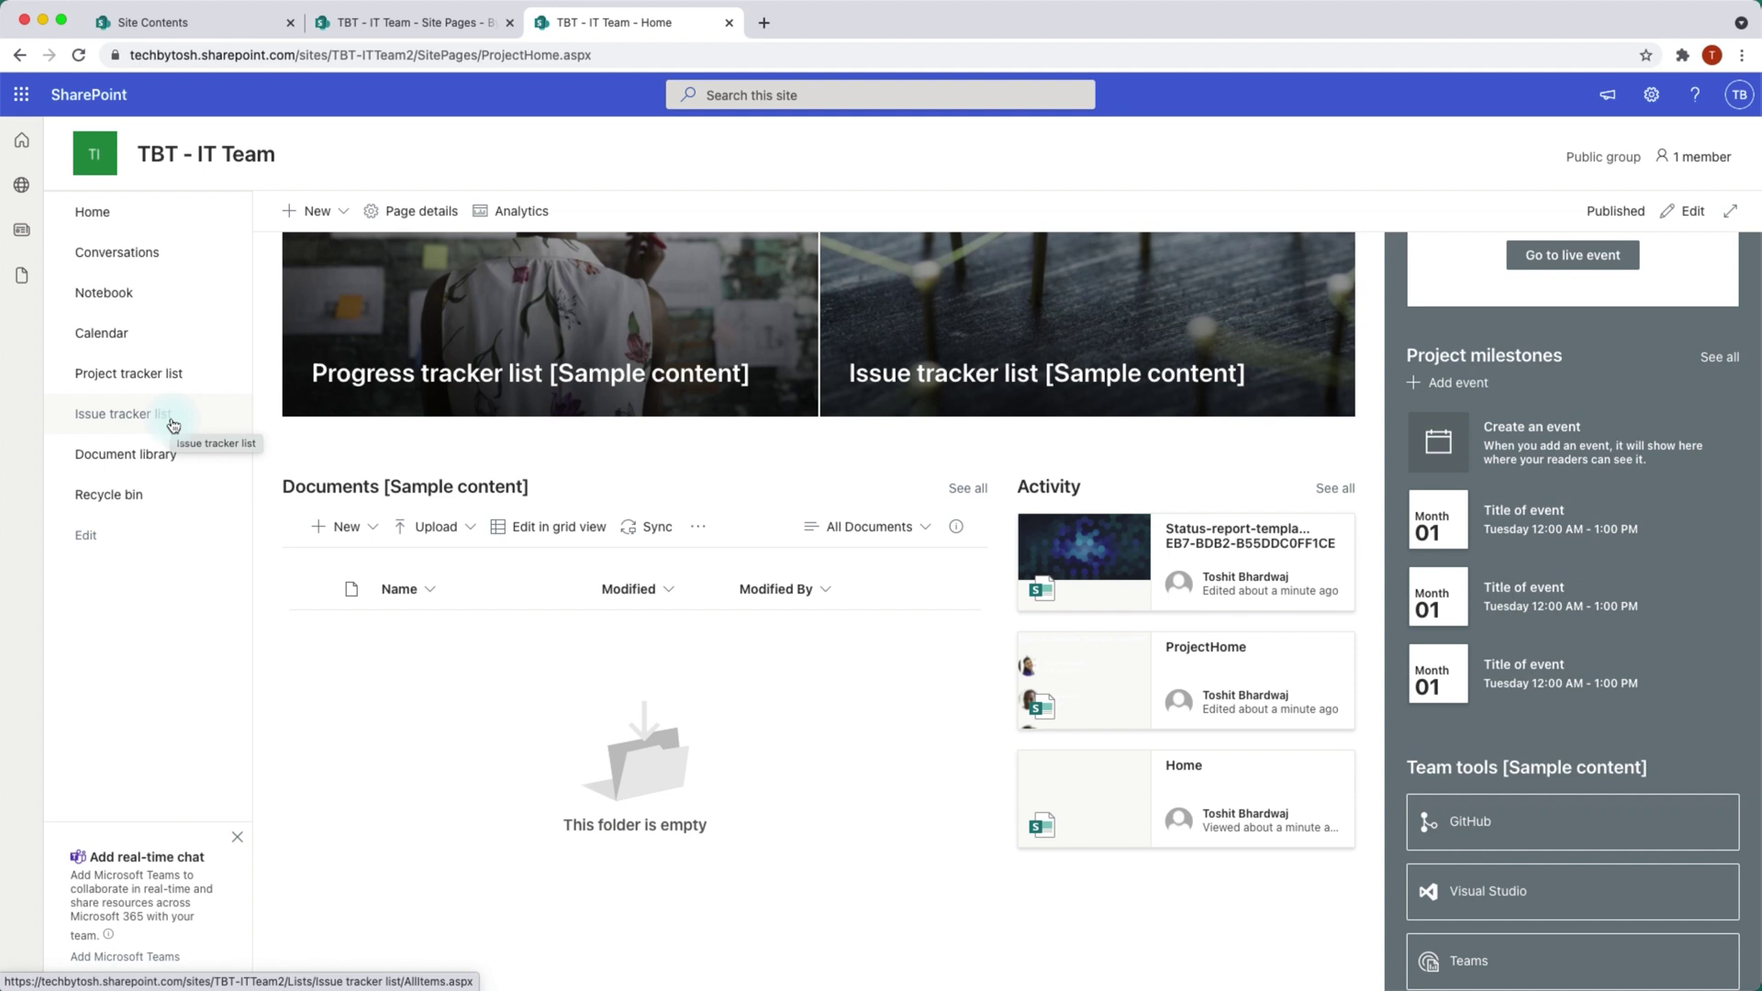
# Review the site contents and the Site Pages library, opening the ProjectHome.aspx page, and return to the site contents
pyautogui.click(1652, 99)
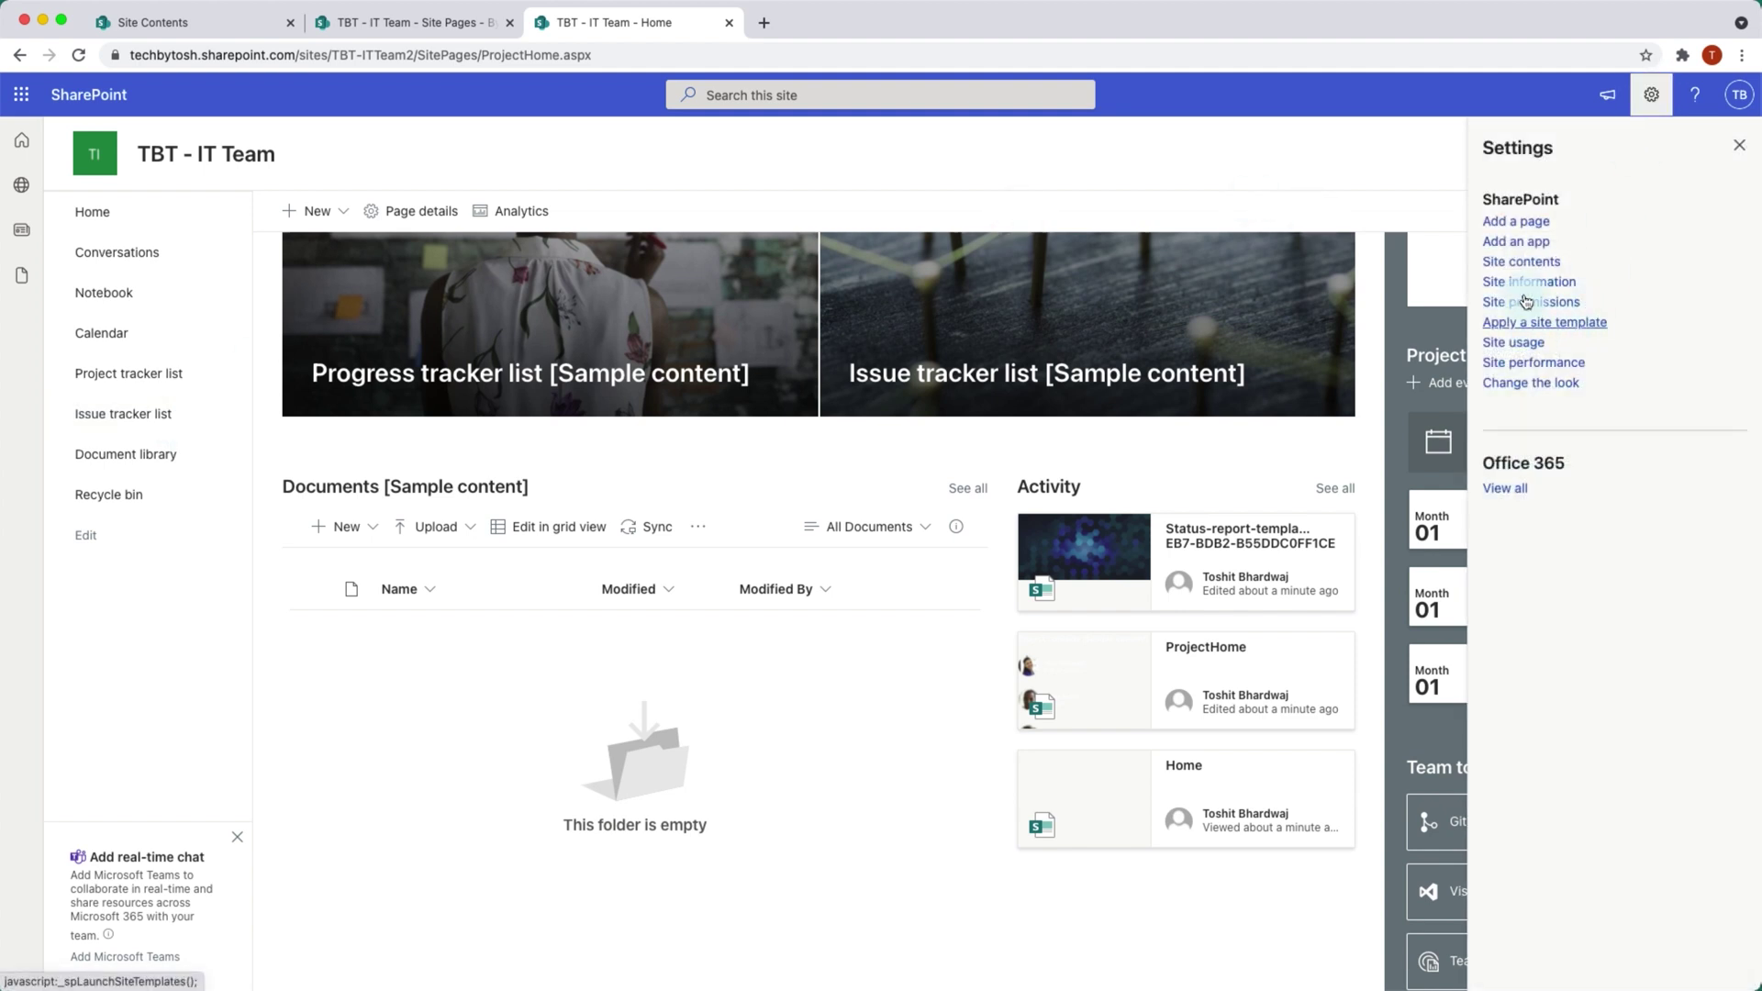
pyautogui.click(1521, 262)
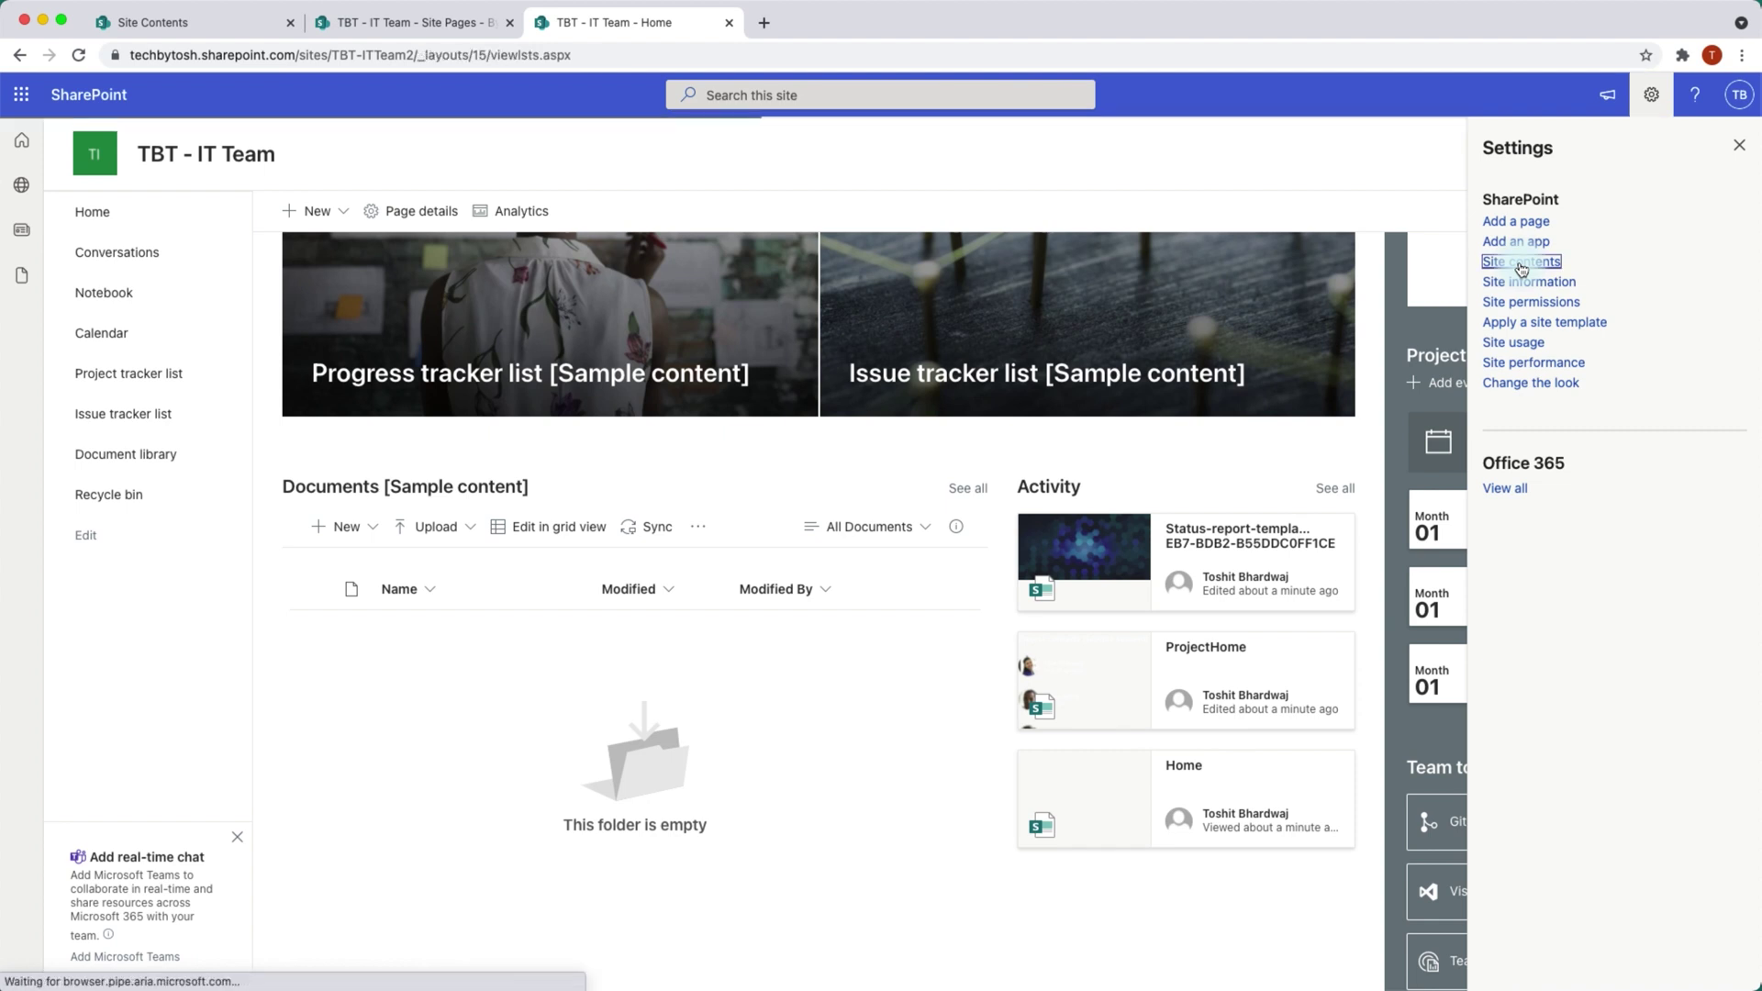
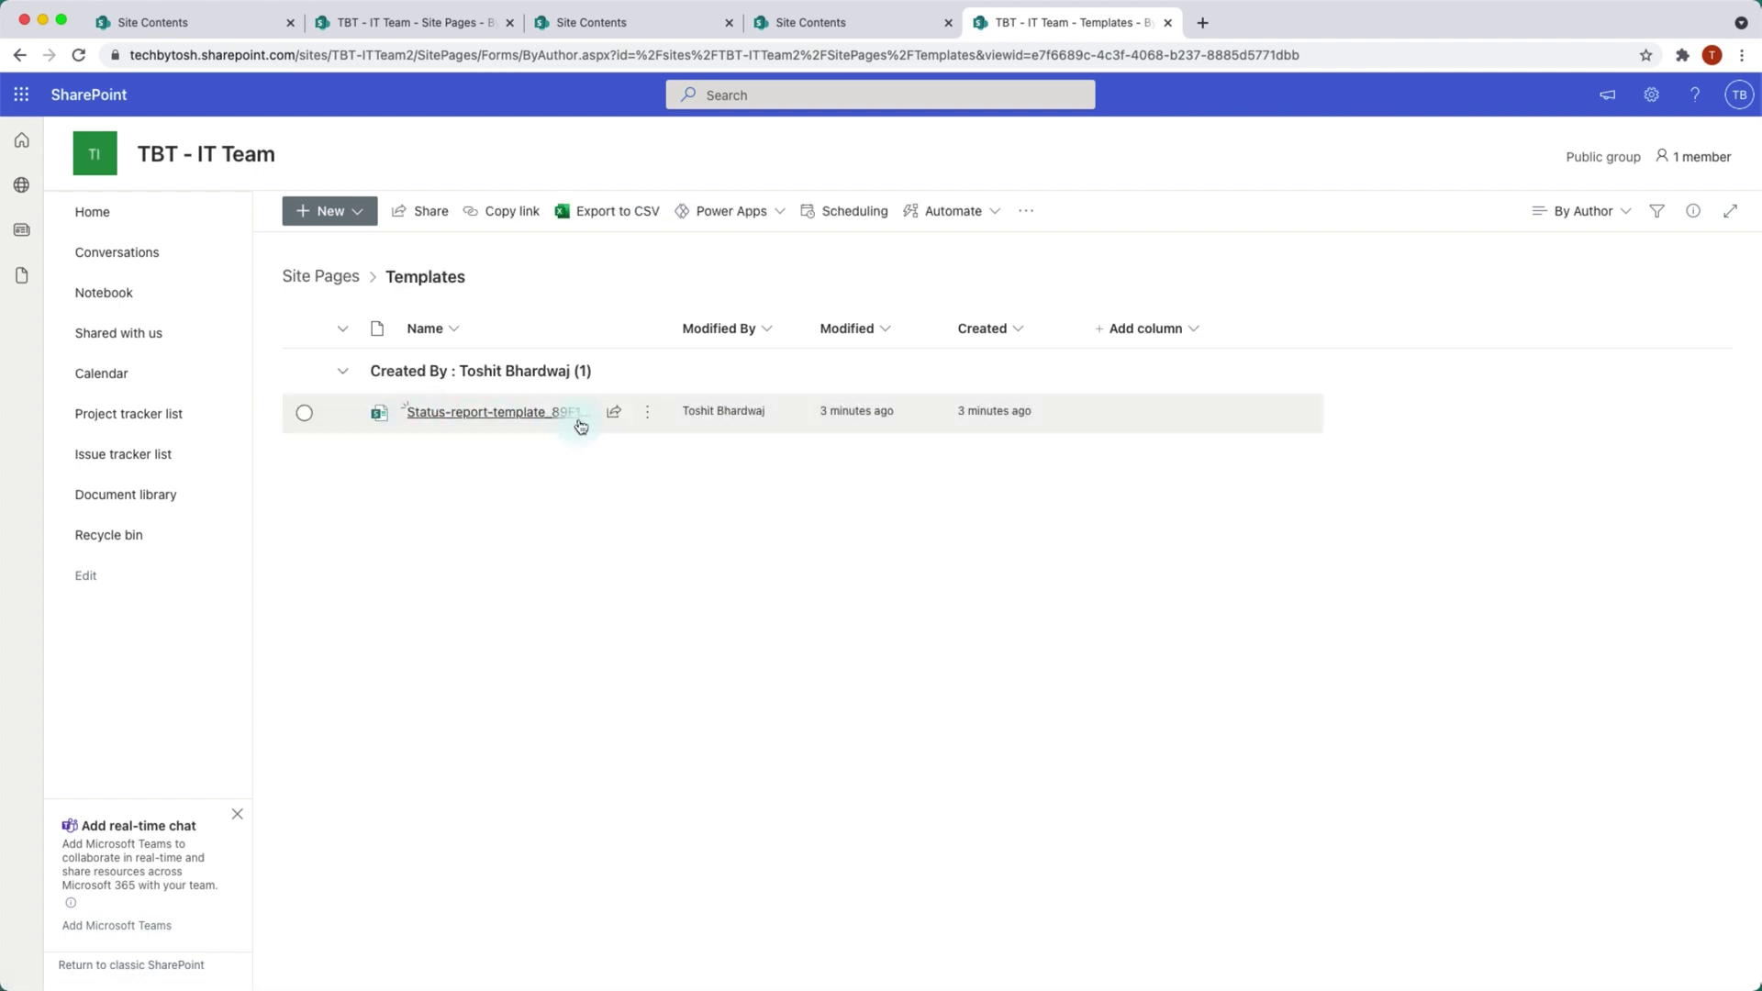
pyautogui.click(333, 279)
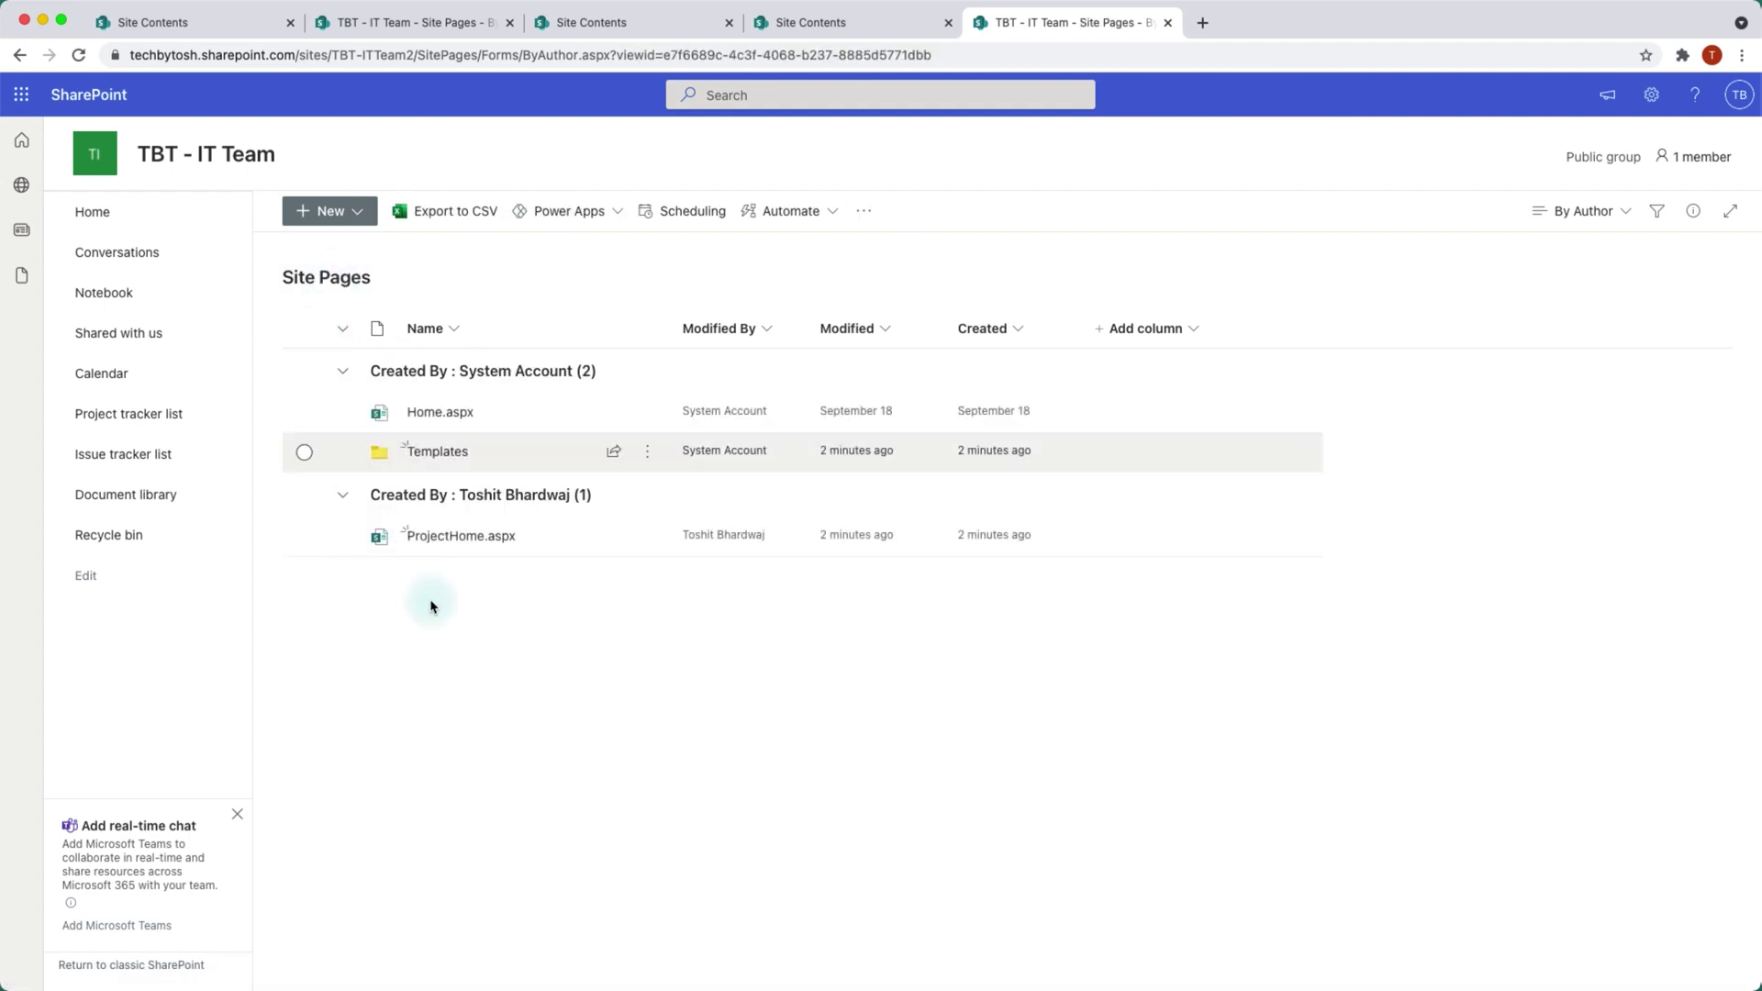
pyautogui.moveTo(433, 542)
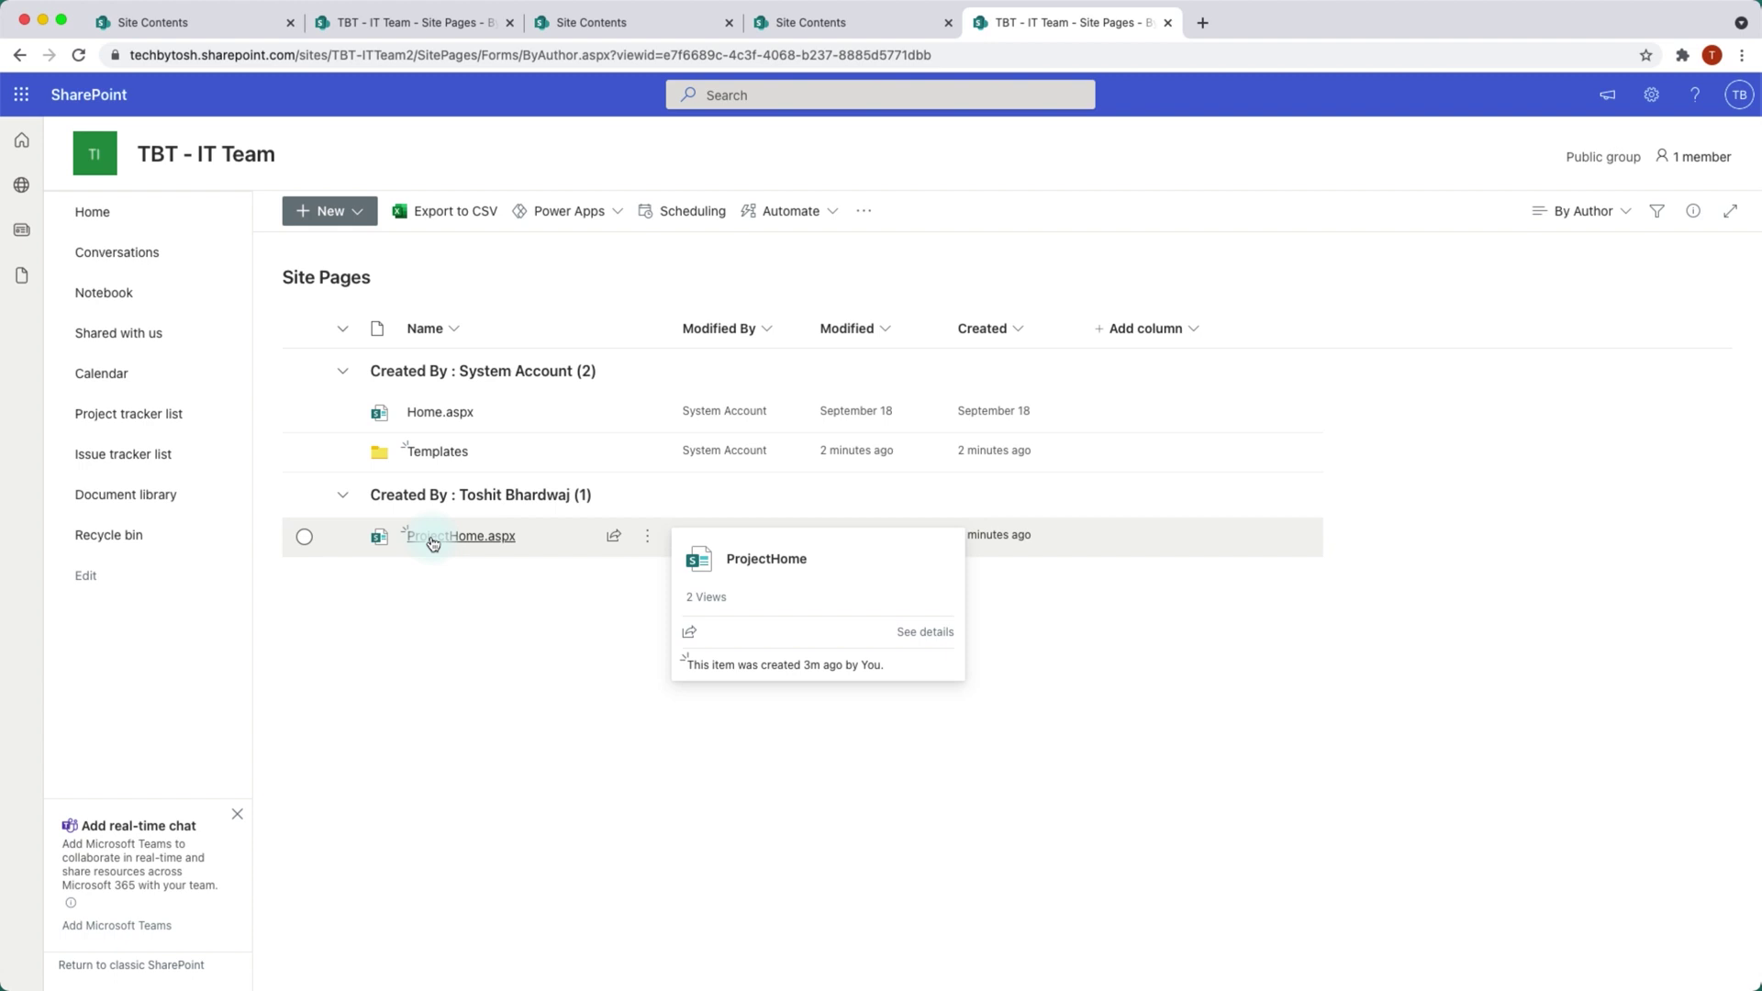
pyautogui.click(433, 542)
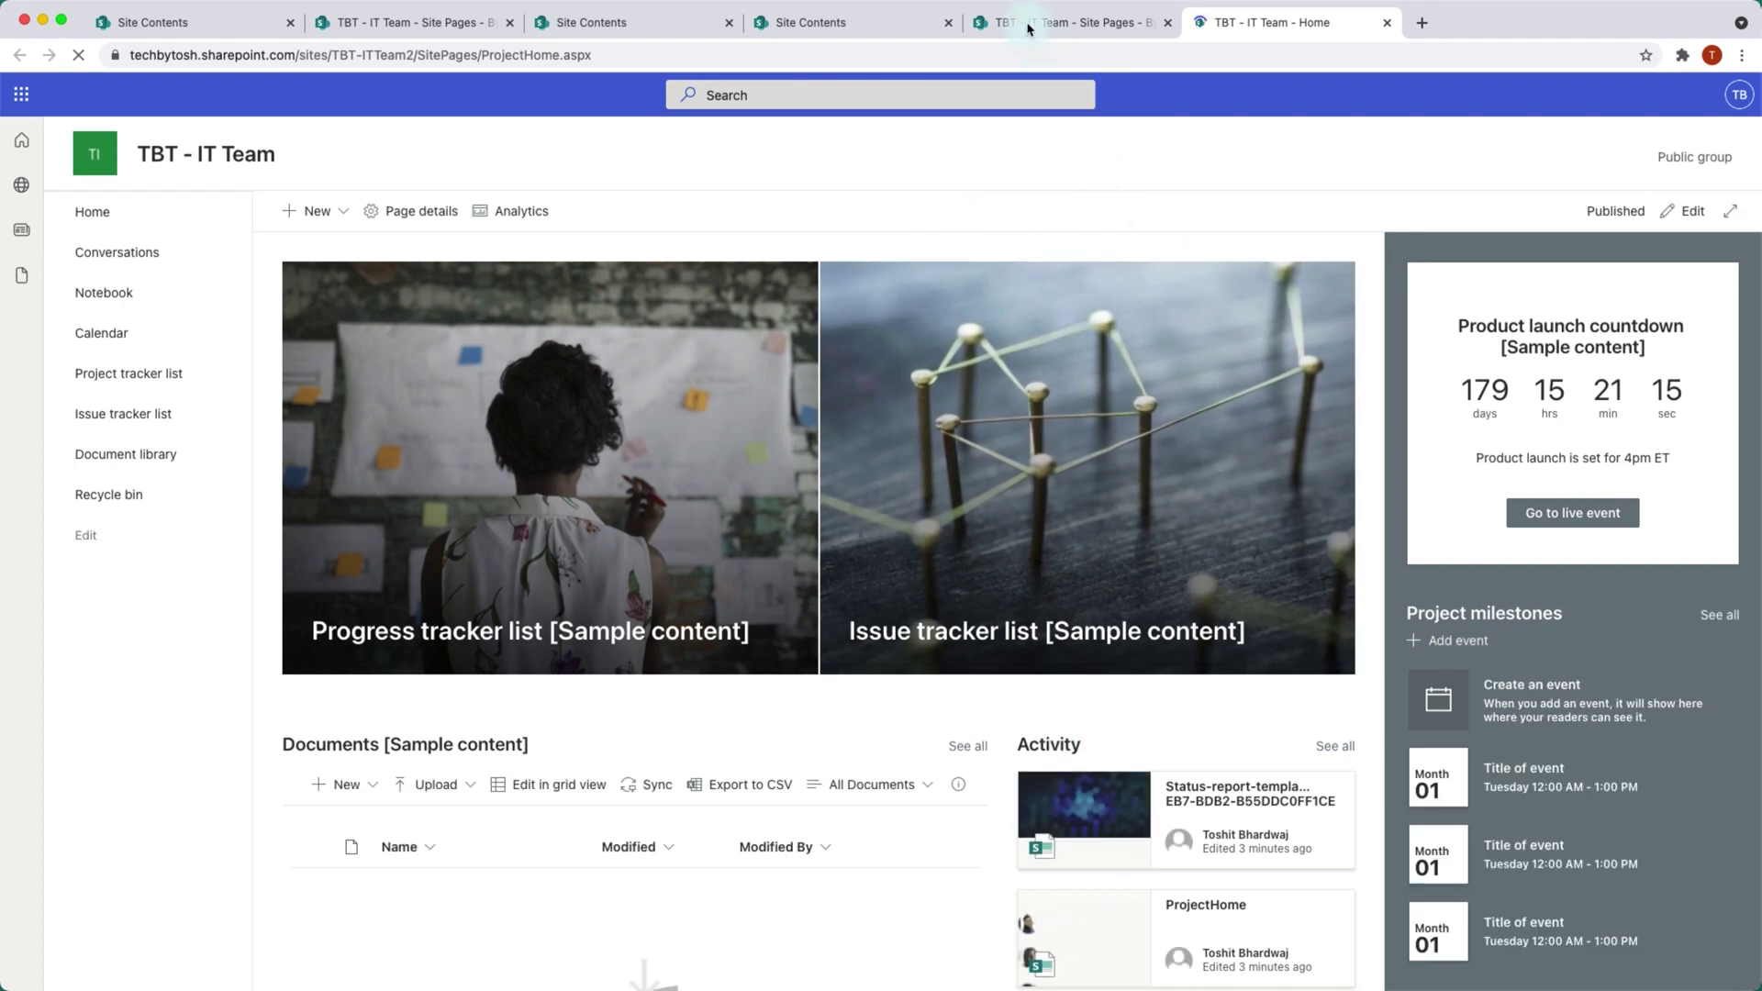
pyautogui.click(869, 27)
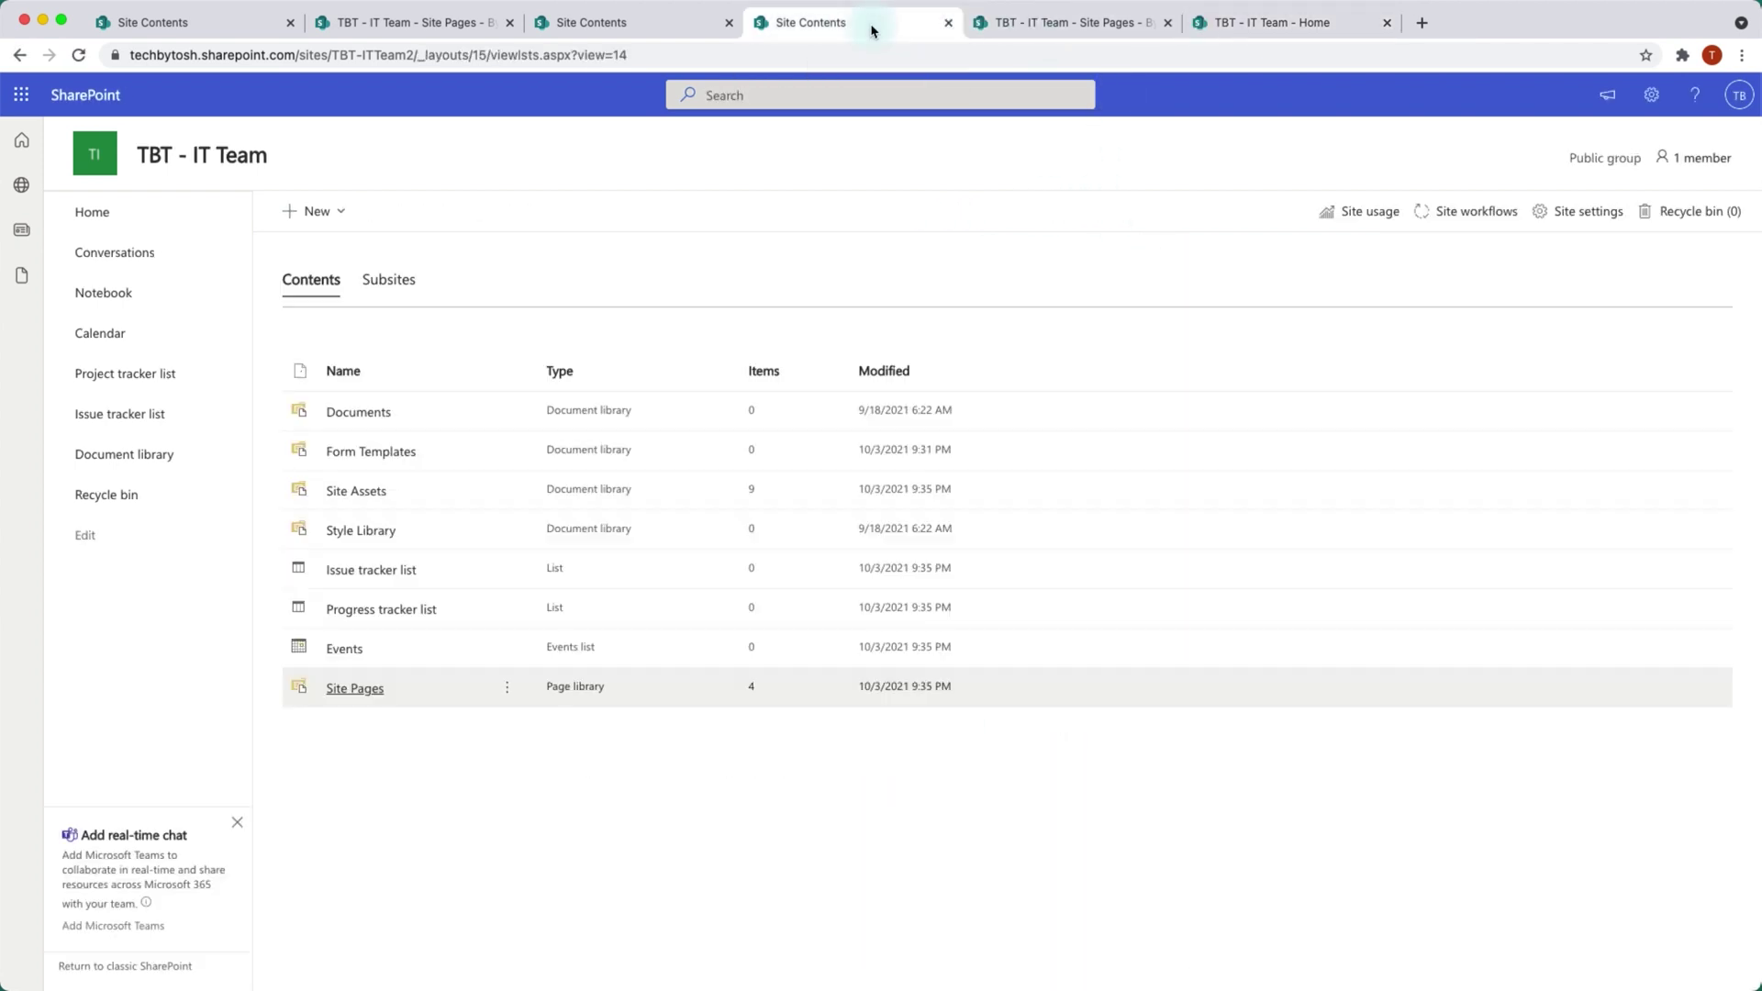
# View the original Home.aspx page from the Site Pages library, check the ProjectHome.aspx page, and return to the library
pyautogui.click(1042, 28)
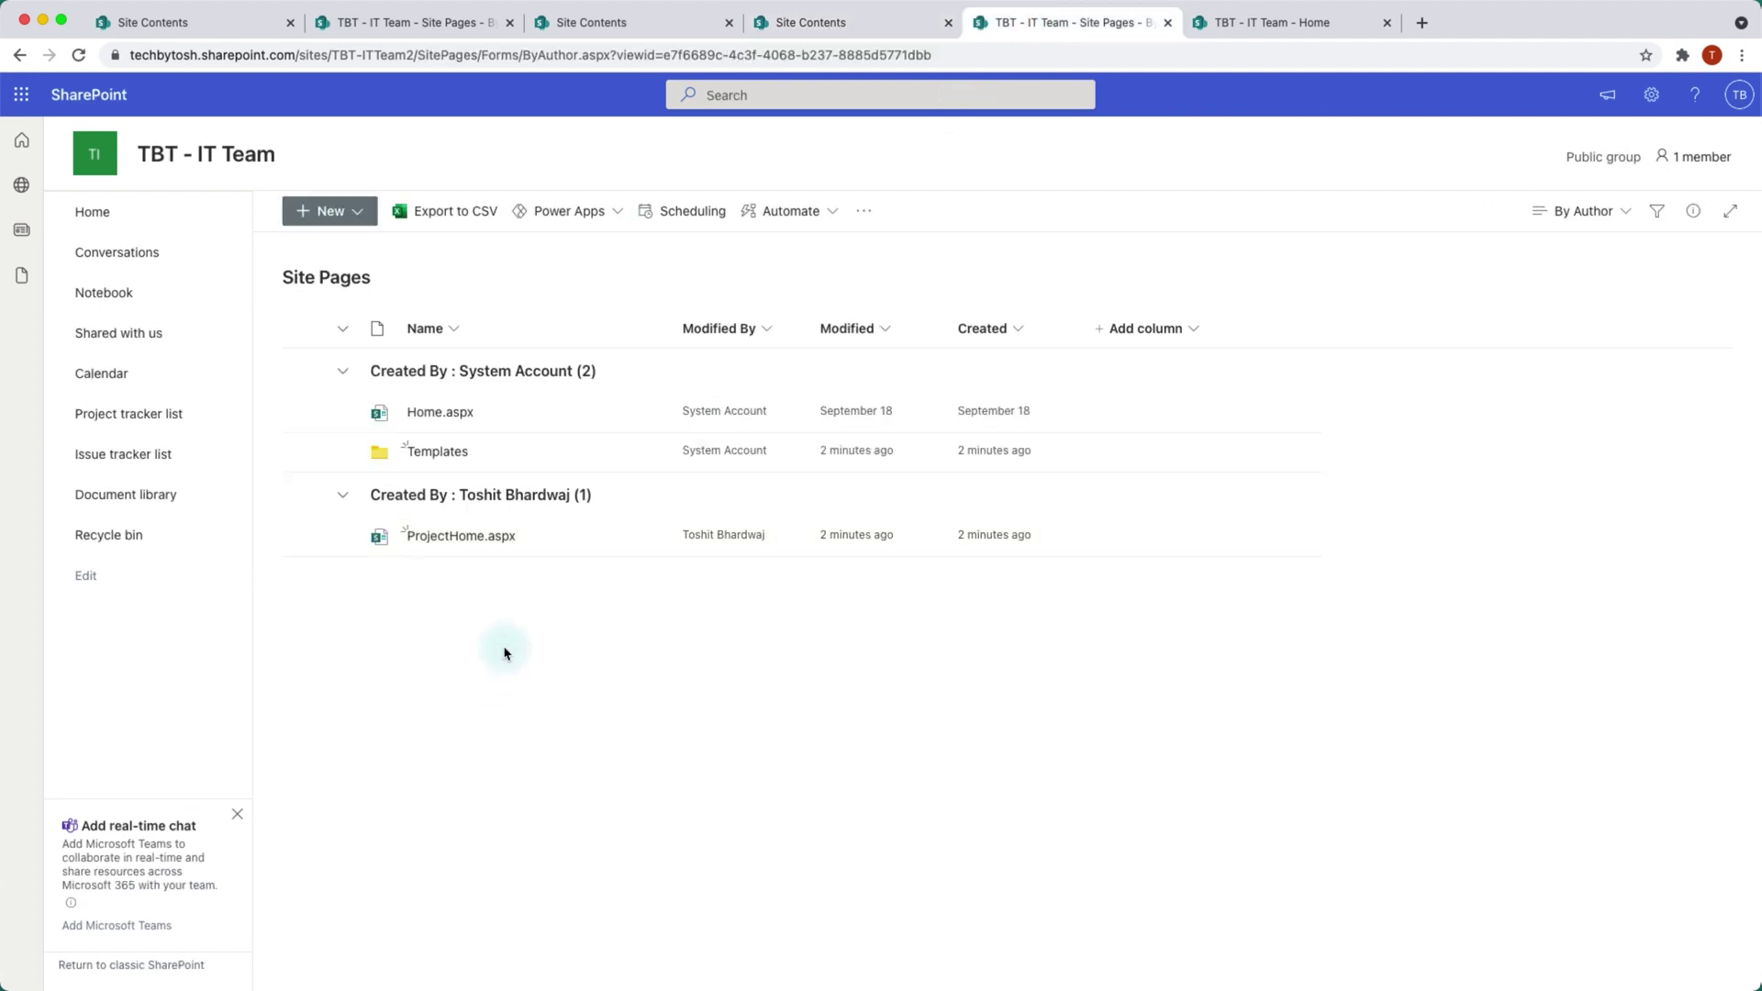
pyautogui.click(444, 414)
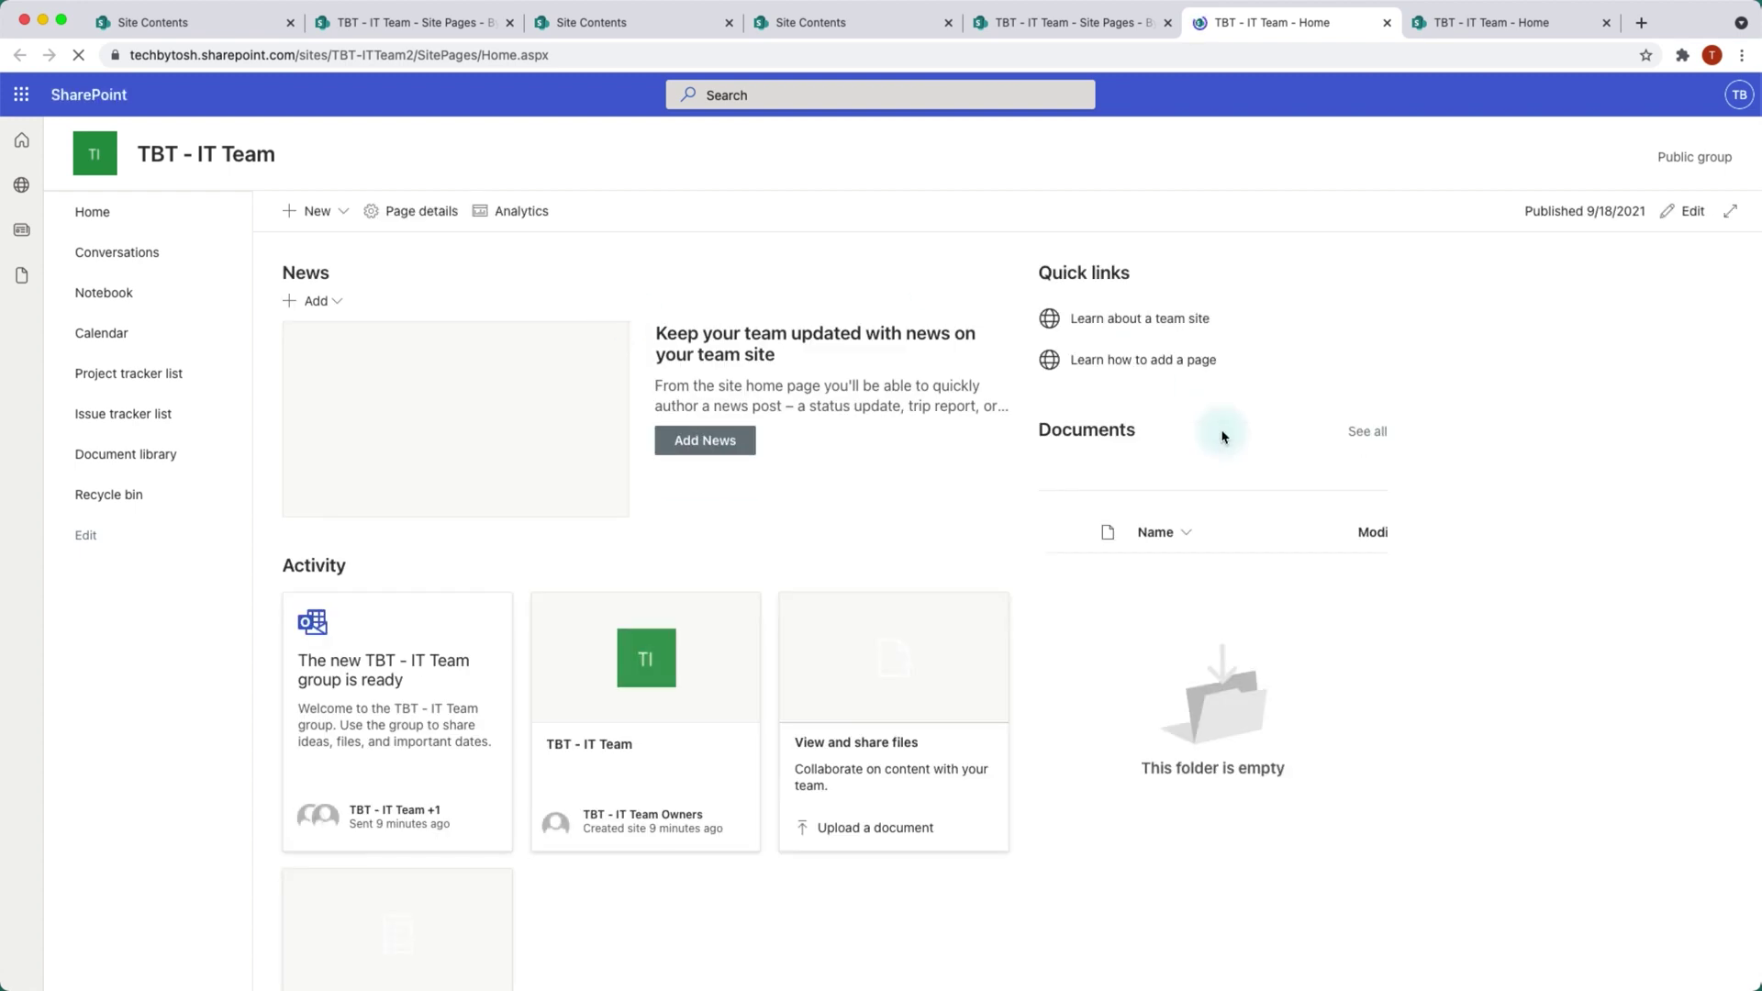
pyautogui.click(1451, 28)
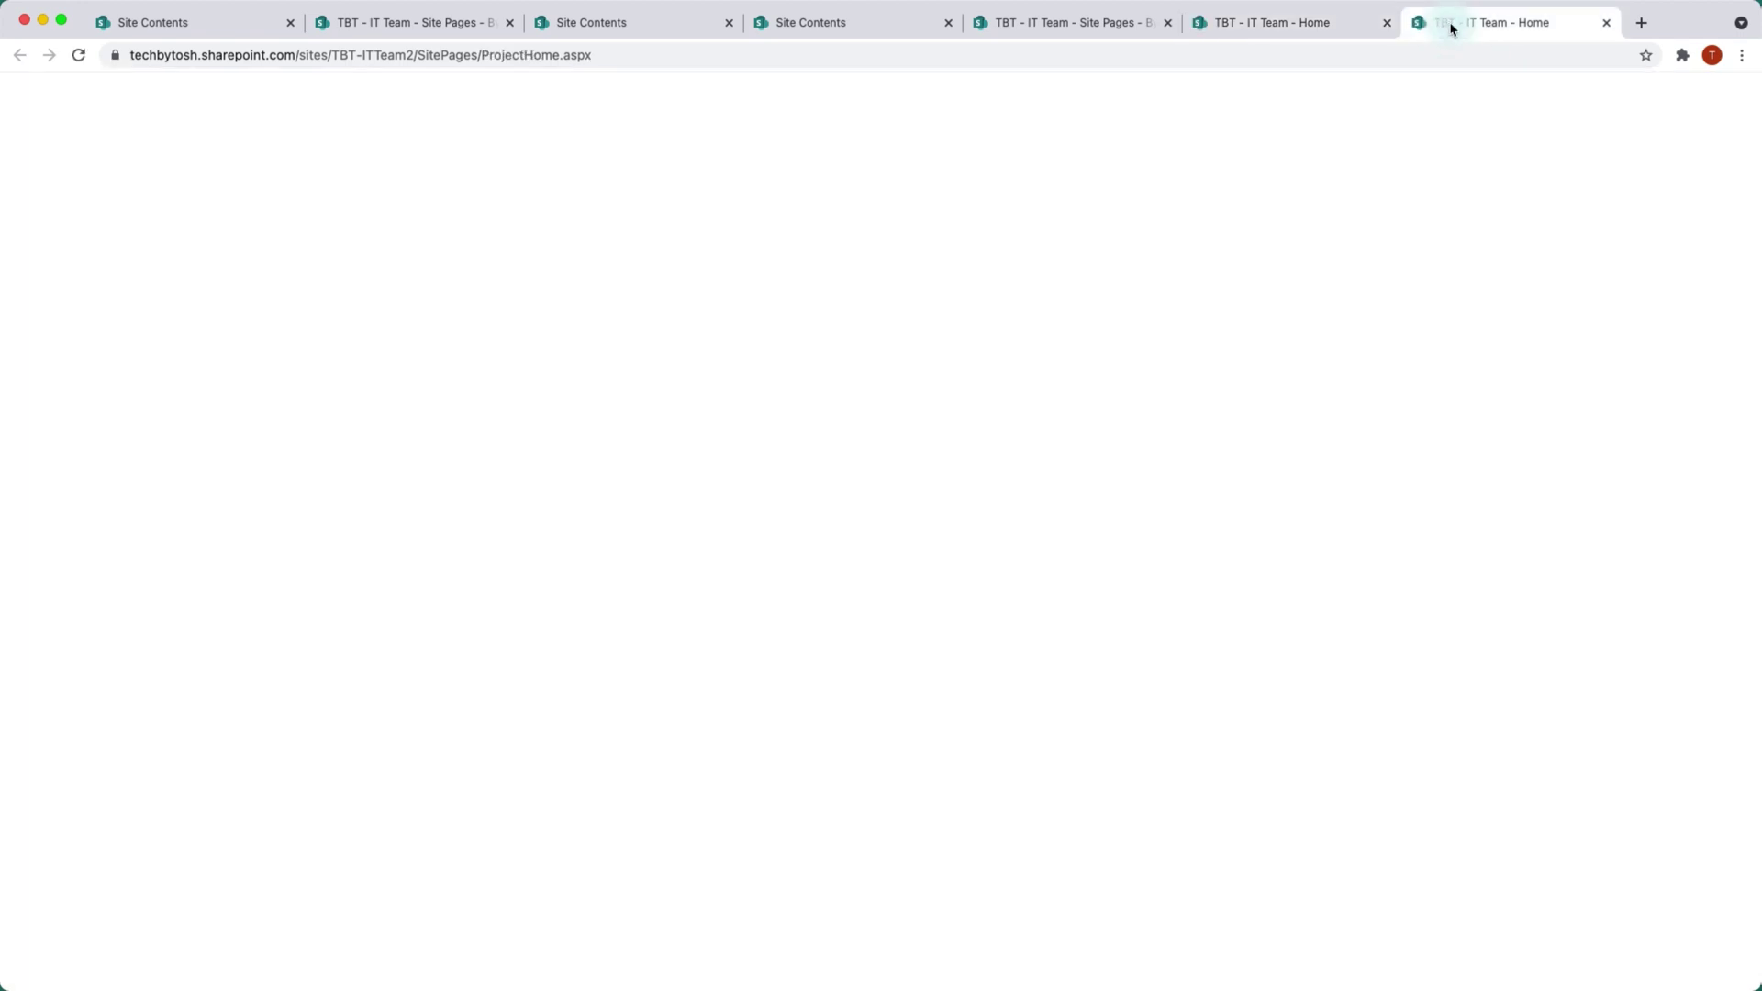
pyautogui.click(1058, 29)
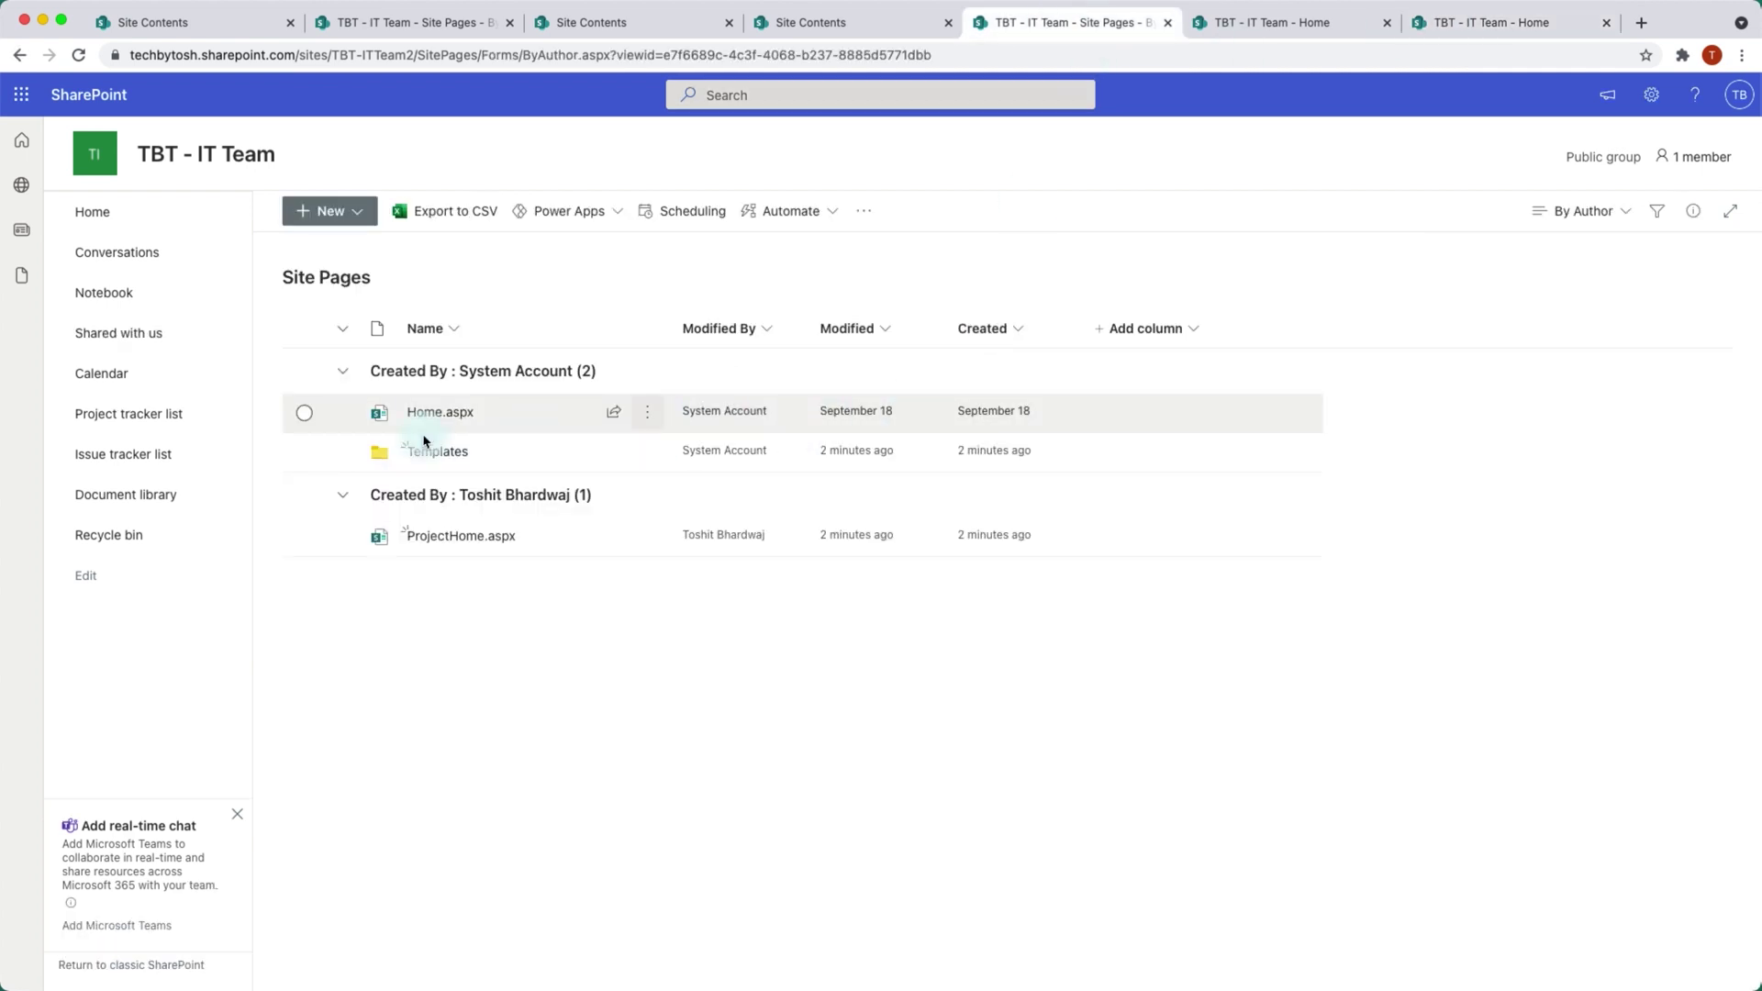
# Inspect the Make homepage option for Home.aspx without applying it, then return to the IT Team site's home page
pyautogui.click(304, 417)
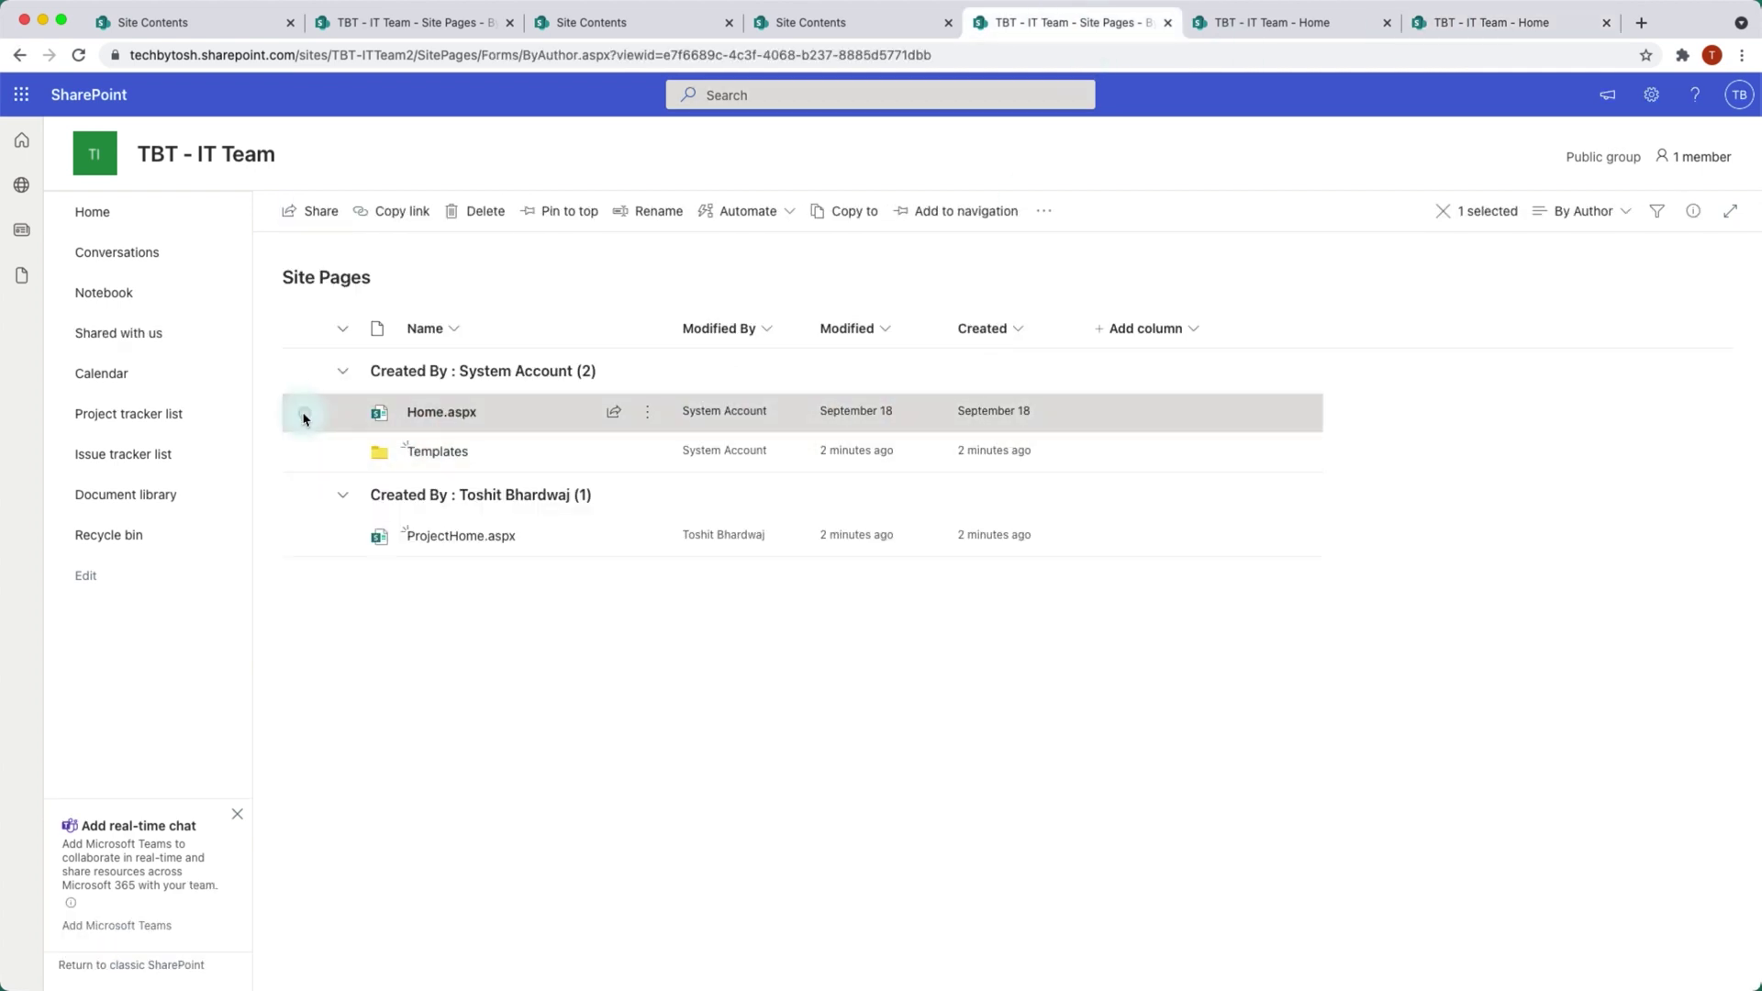
pyautogui.click(1046, 213)
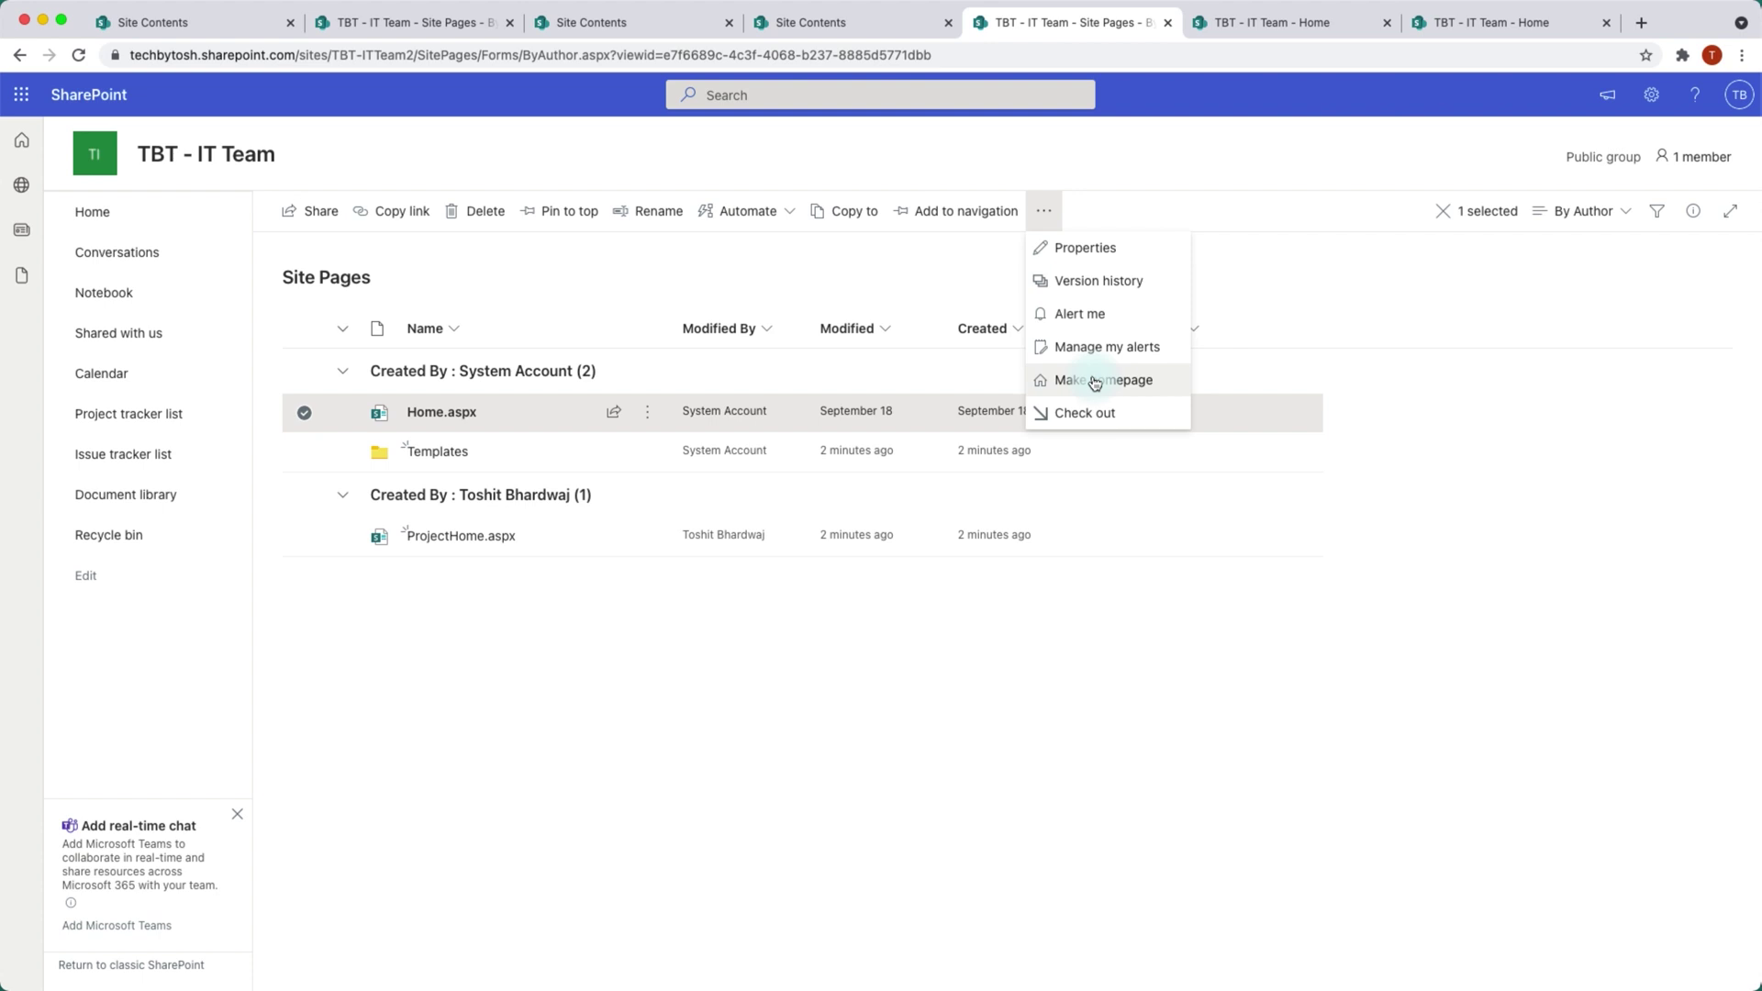
pyautogui.moveTo(472, 411)
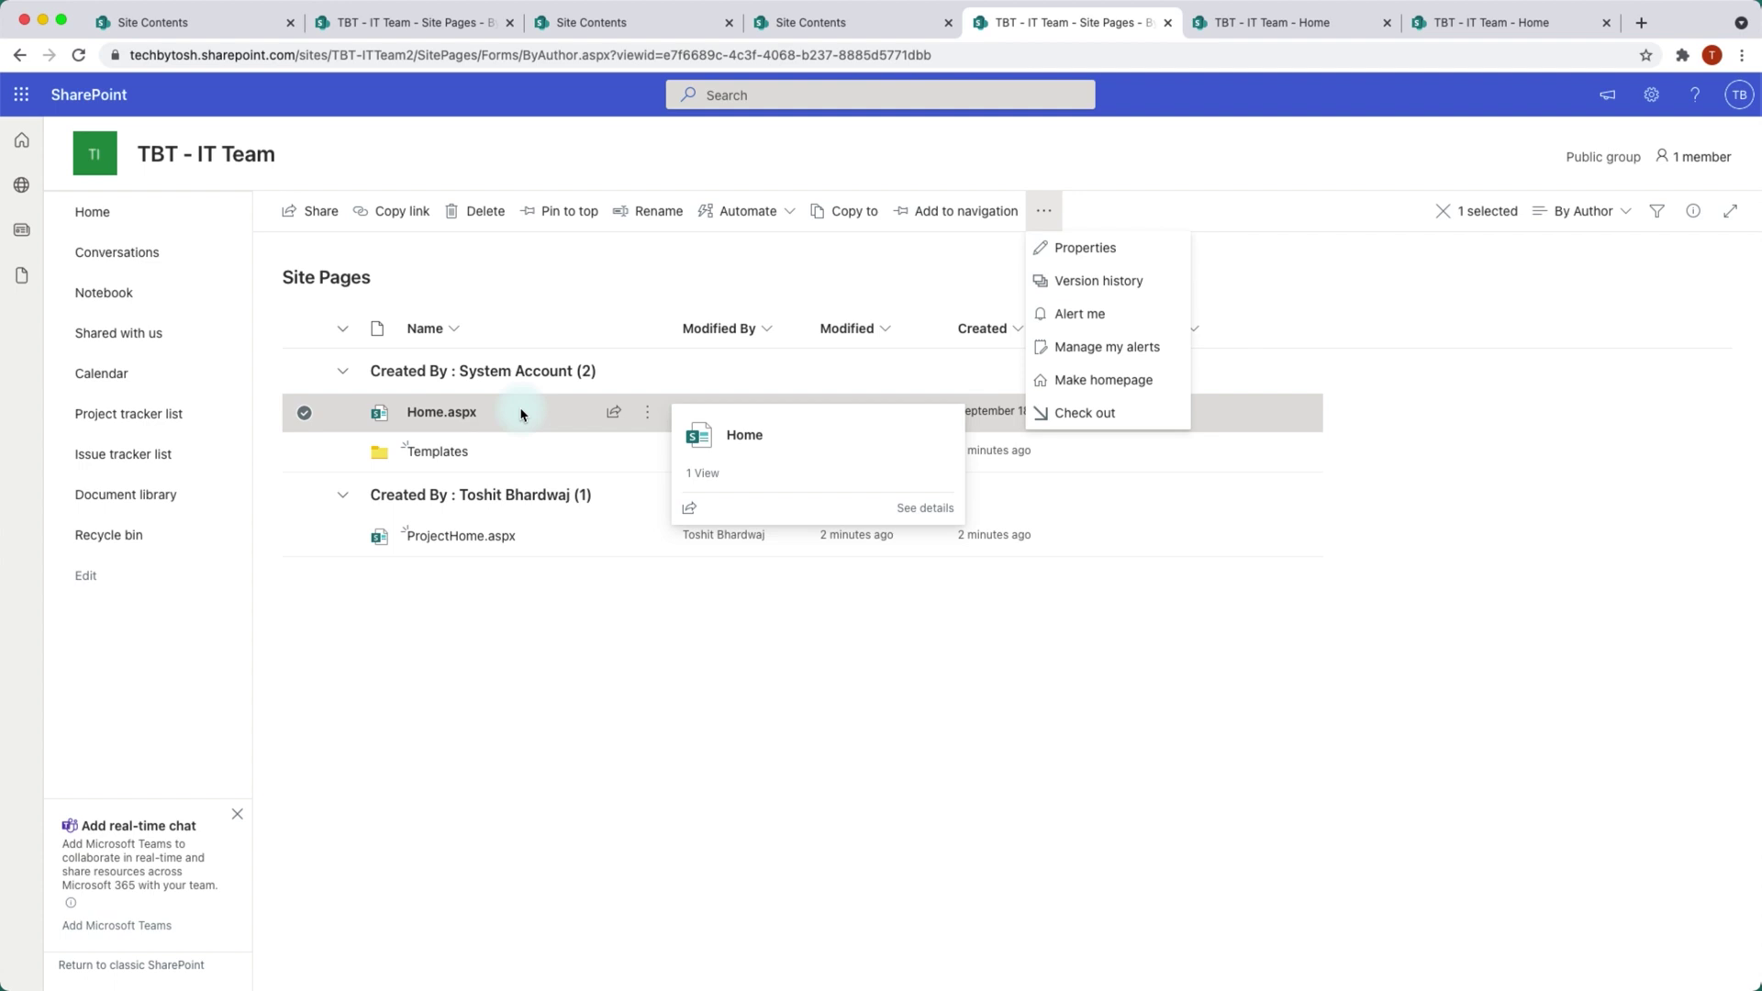
pyautogui.click(527, 610)
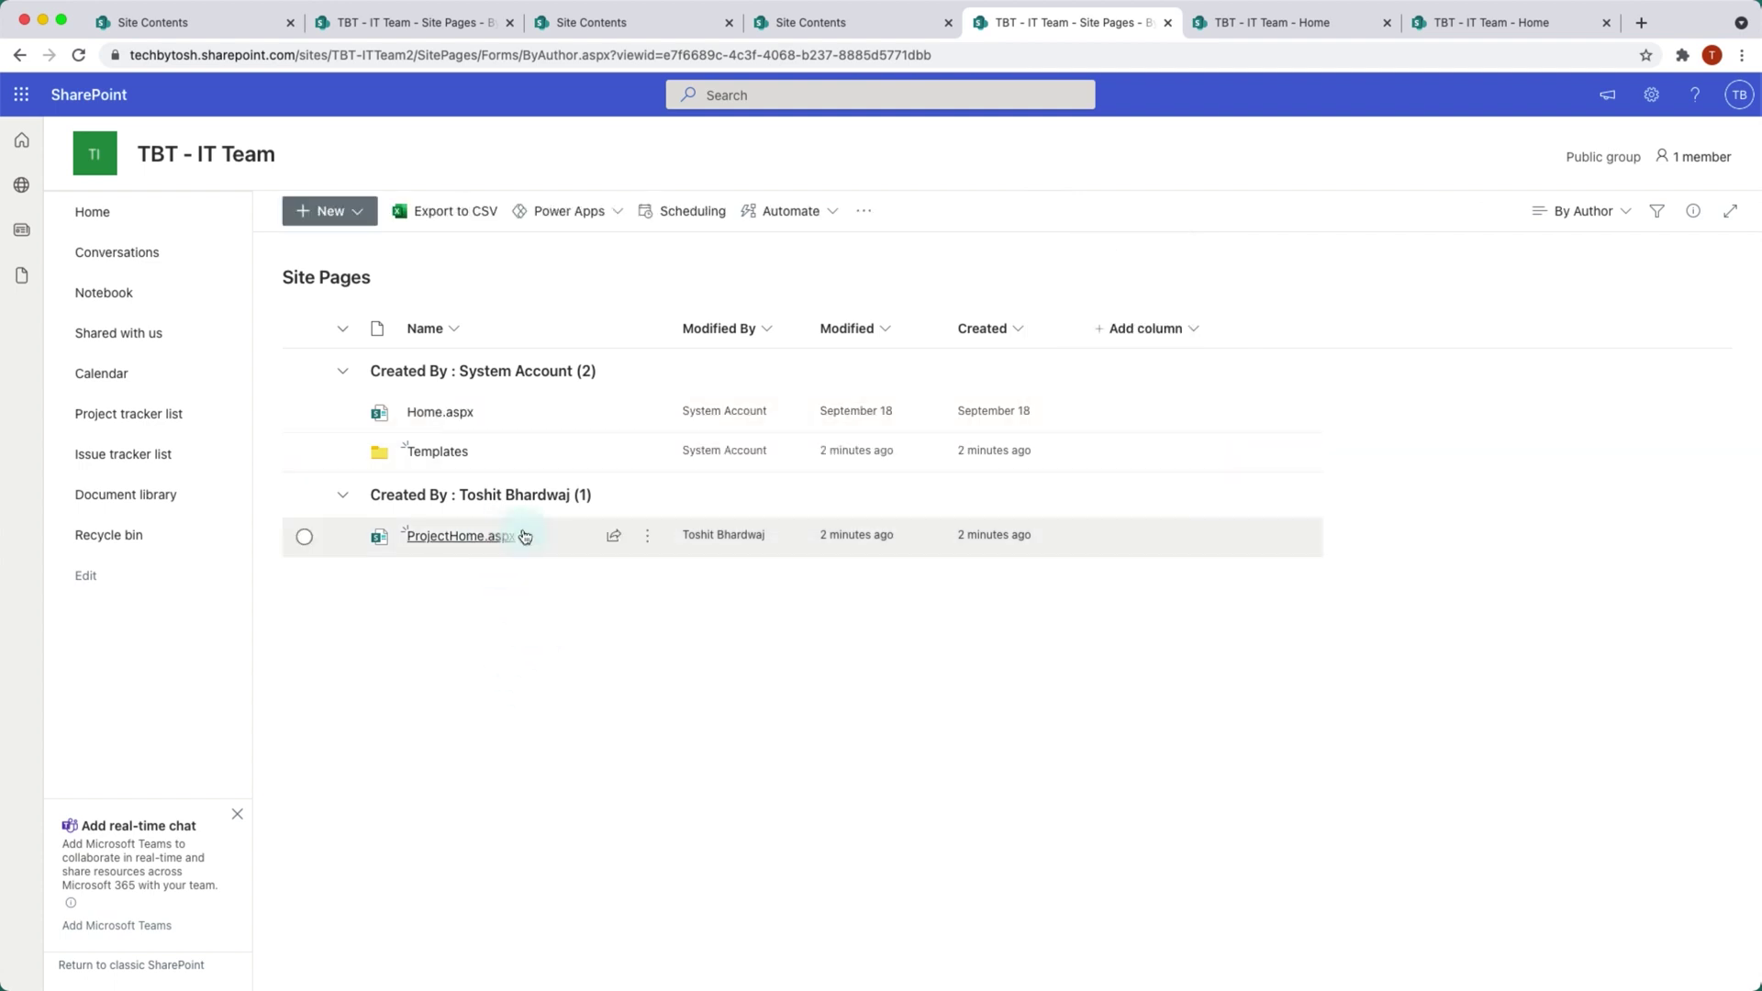
pyautogui.click(97, 223)
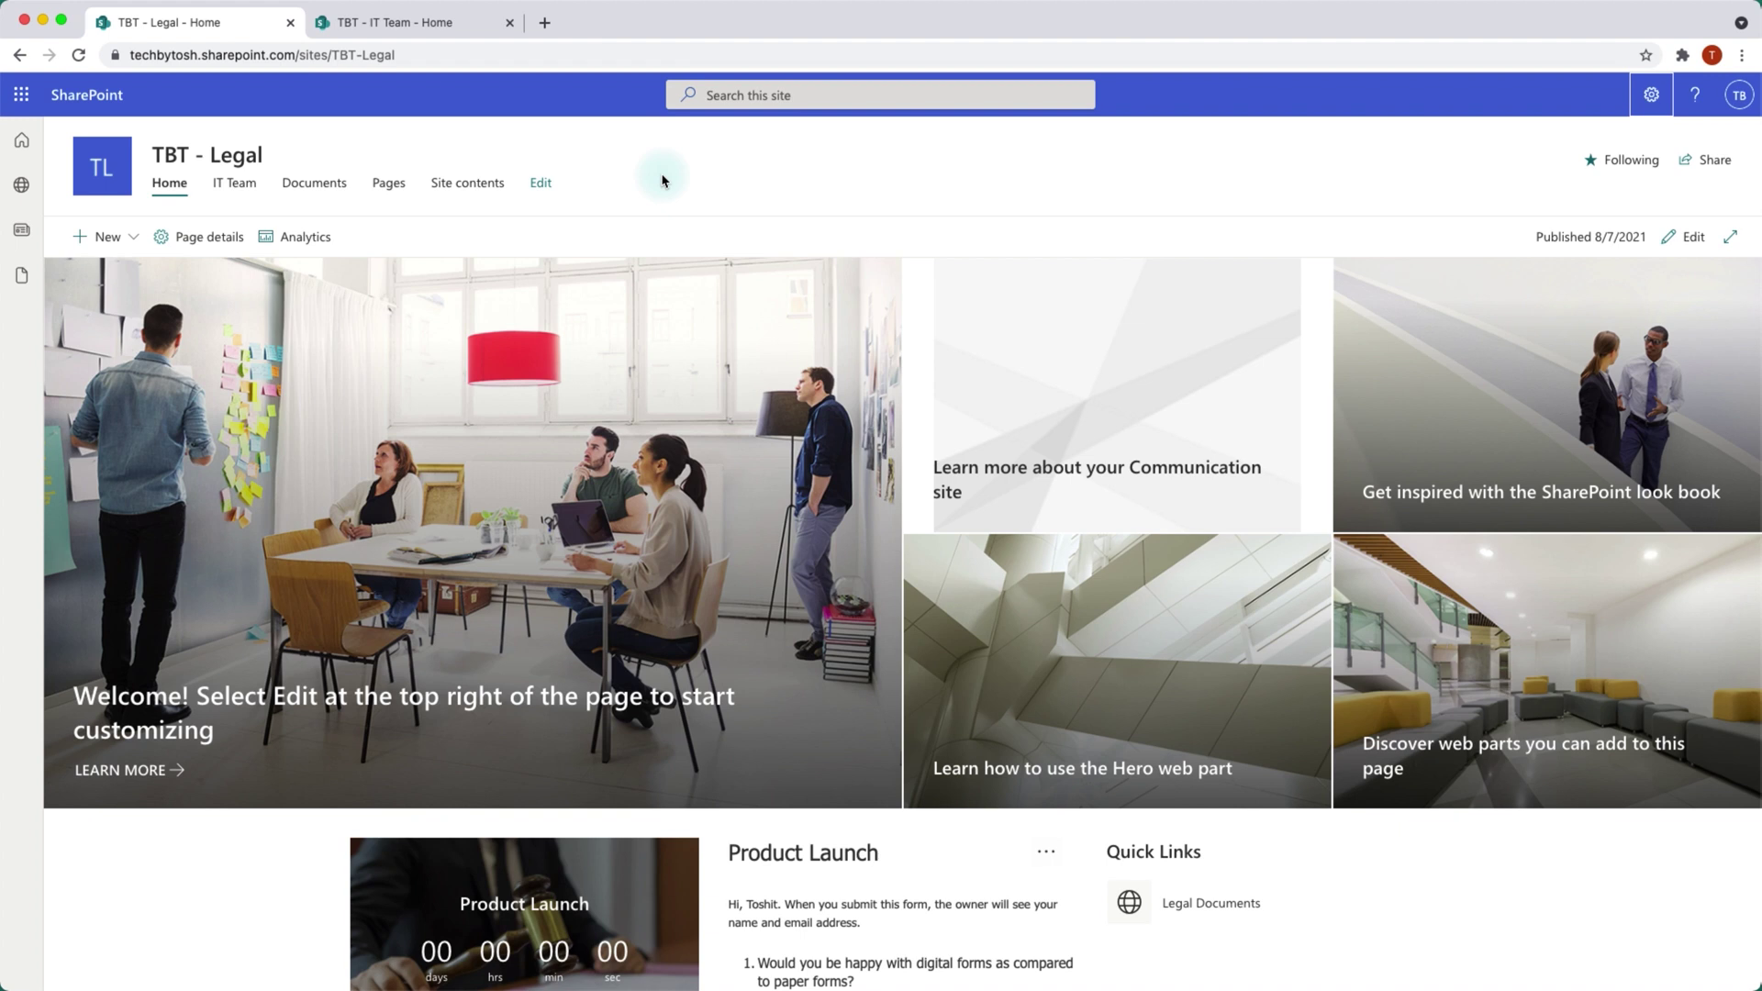
# Apply the Microsoft Learning central template to the TBT - Legal site after viewing the available site templates
pyautogui.click(1651, 101)
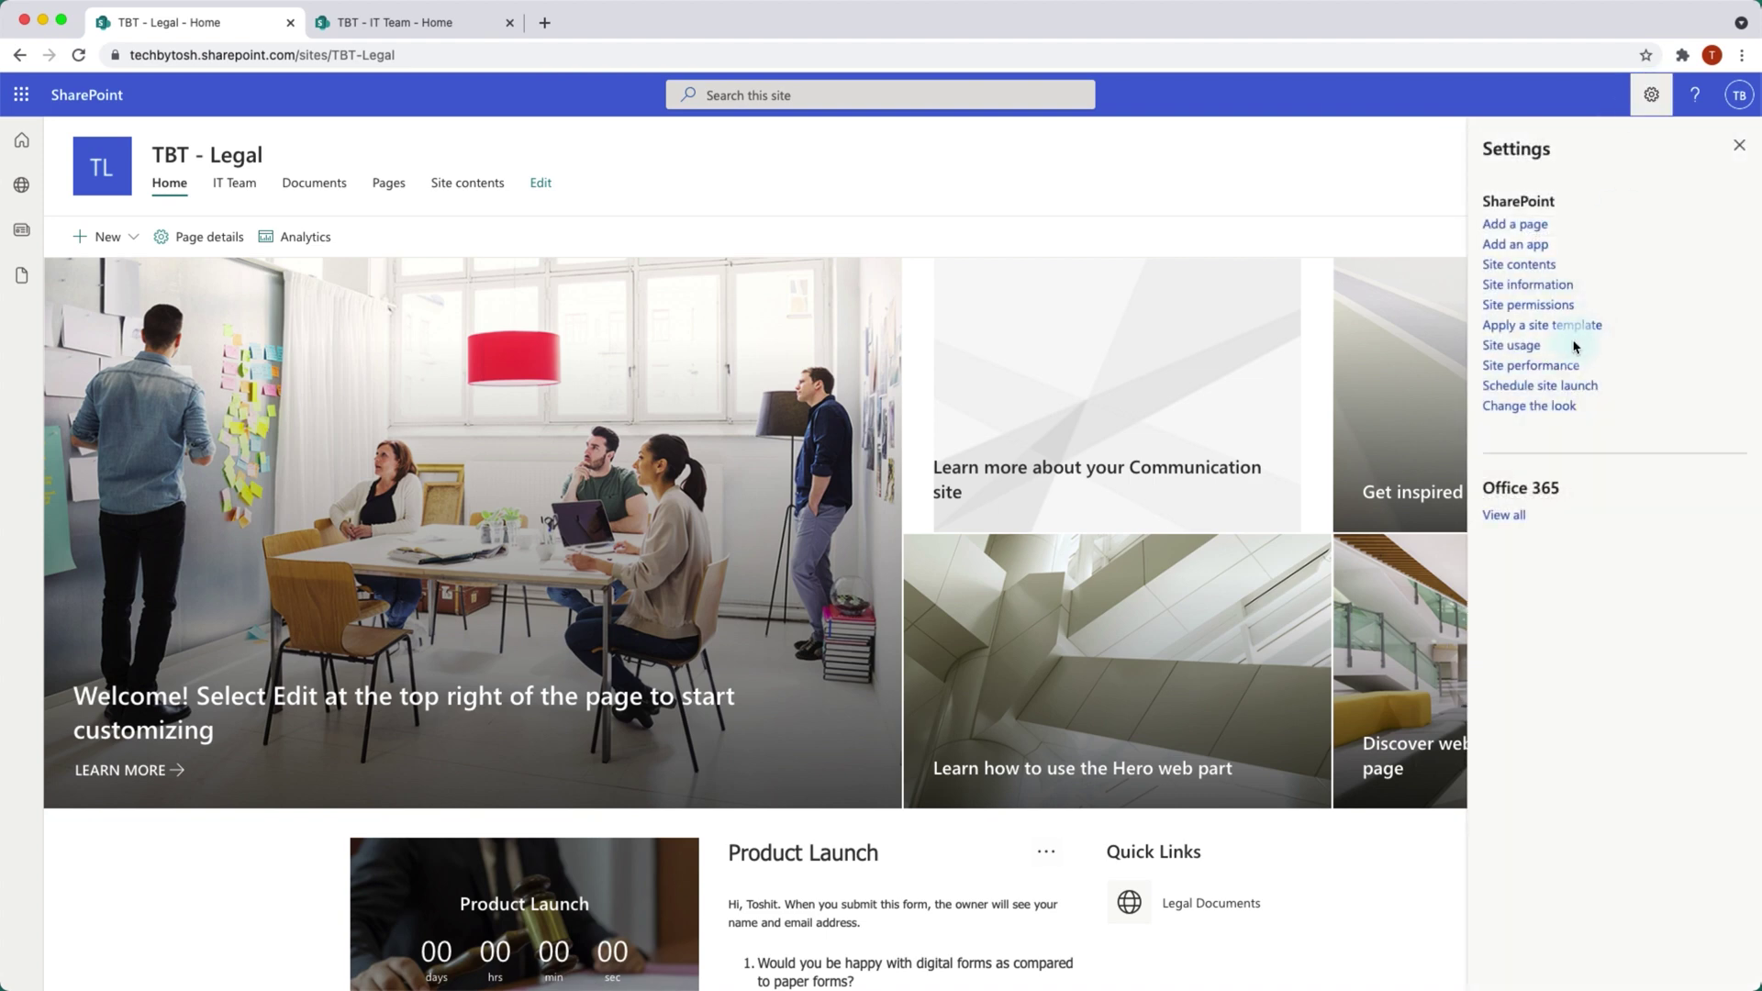
pyautogui.click(1563, 331)
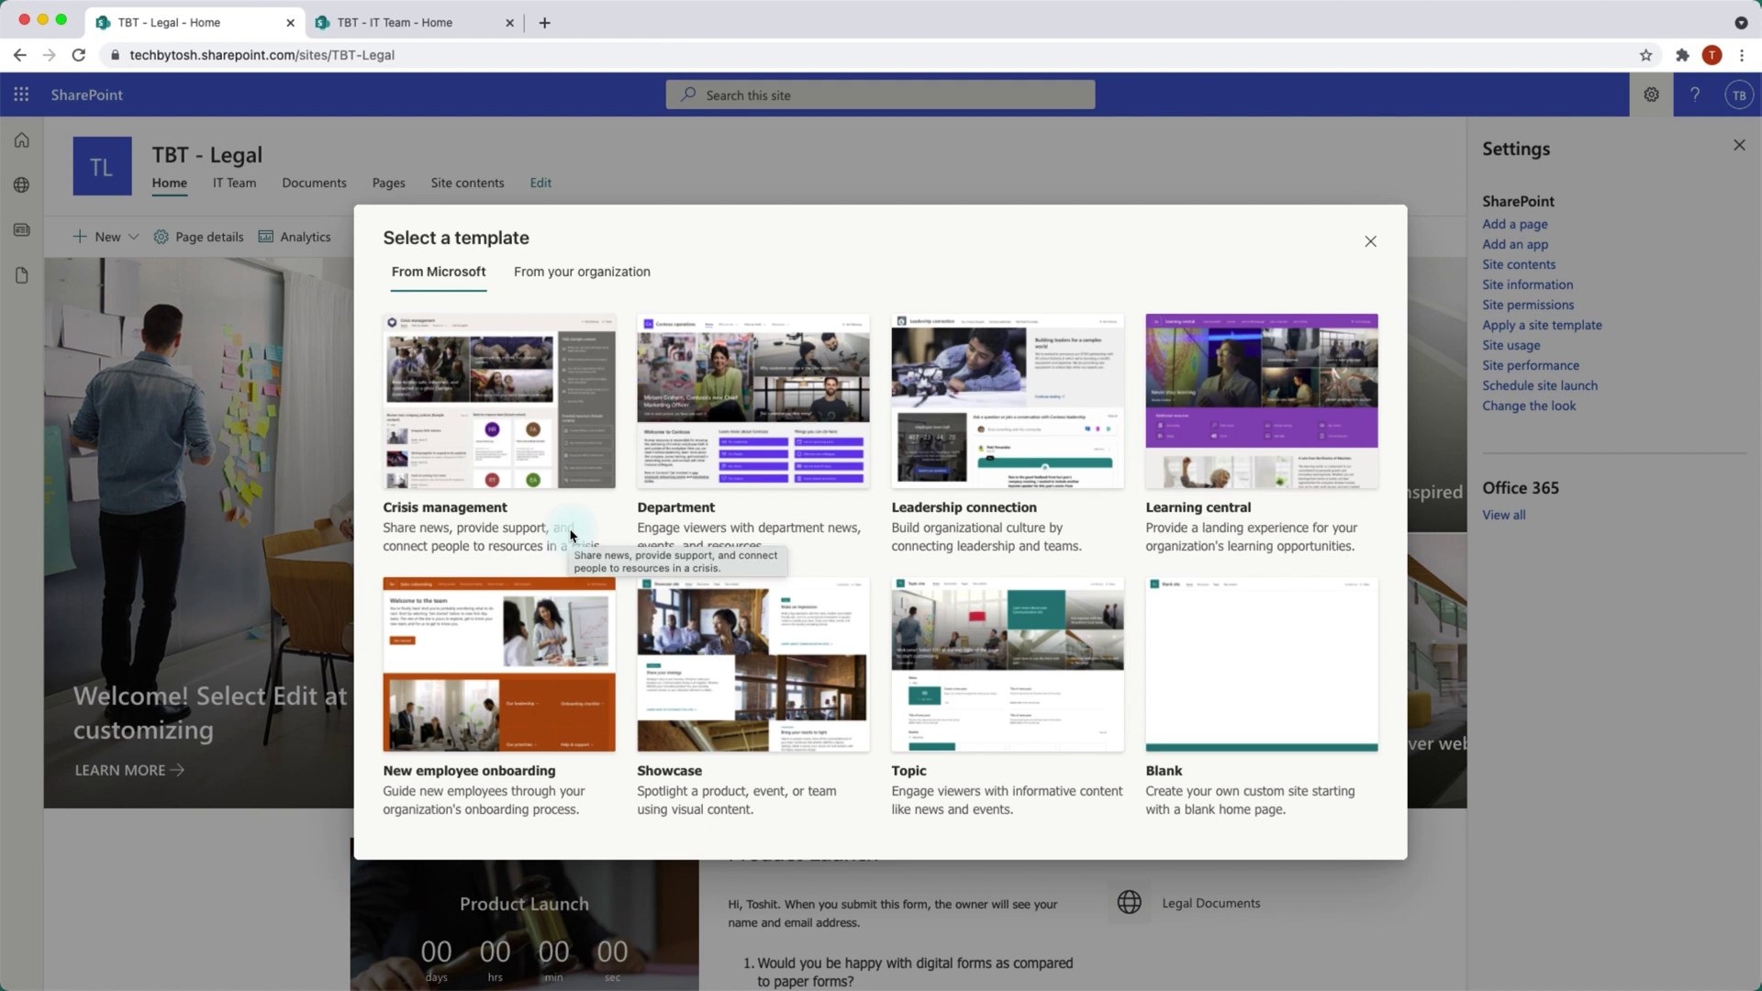
pyautogui.moveTo(425, 381)
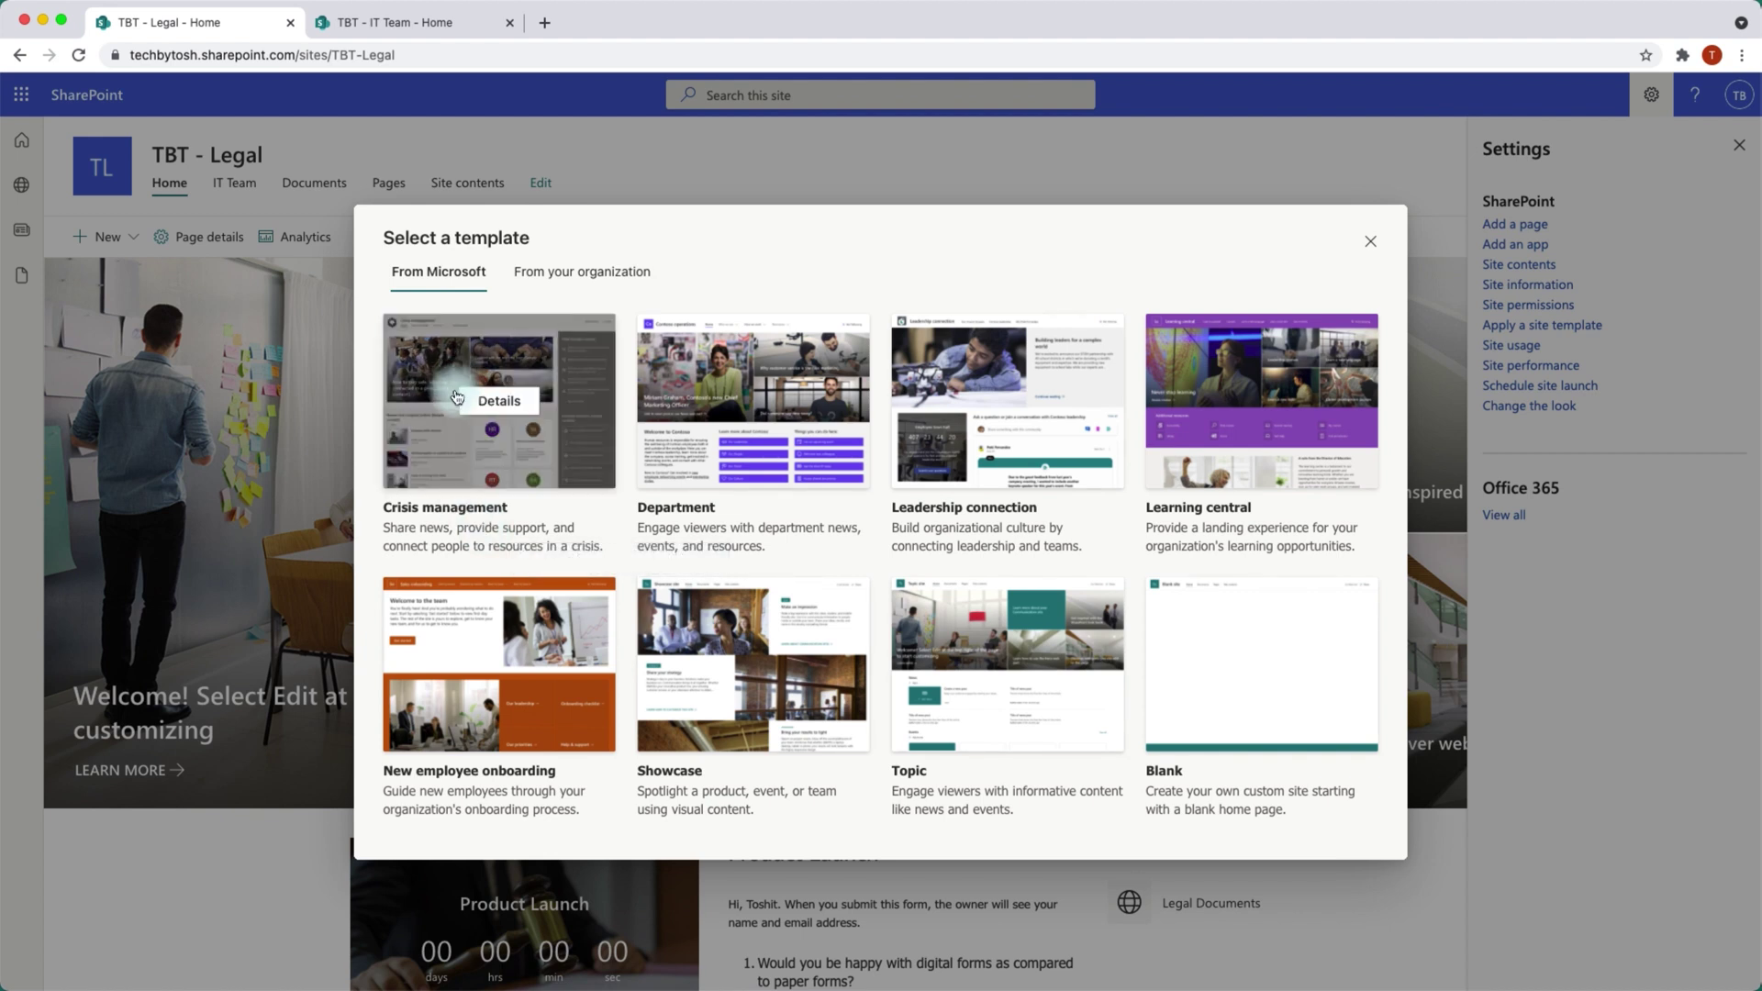
pyautogui.moveTo(733, 438)
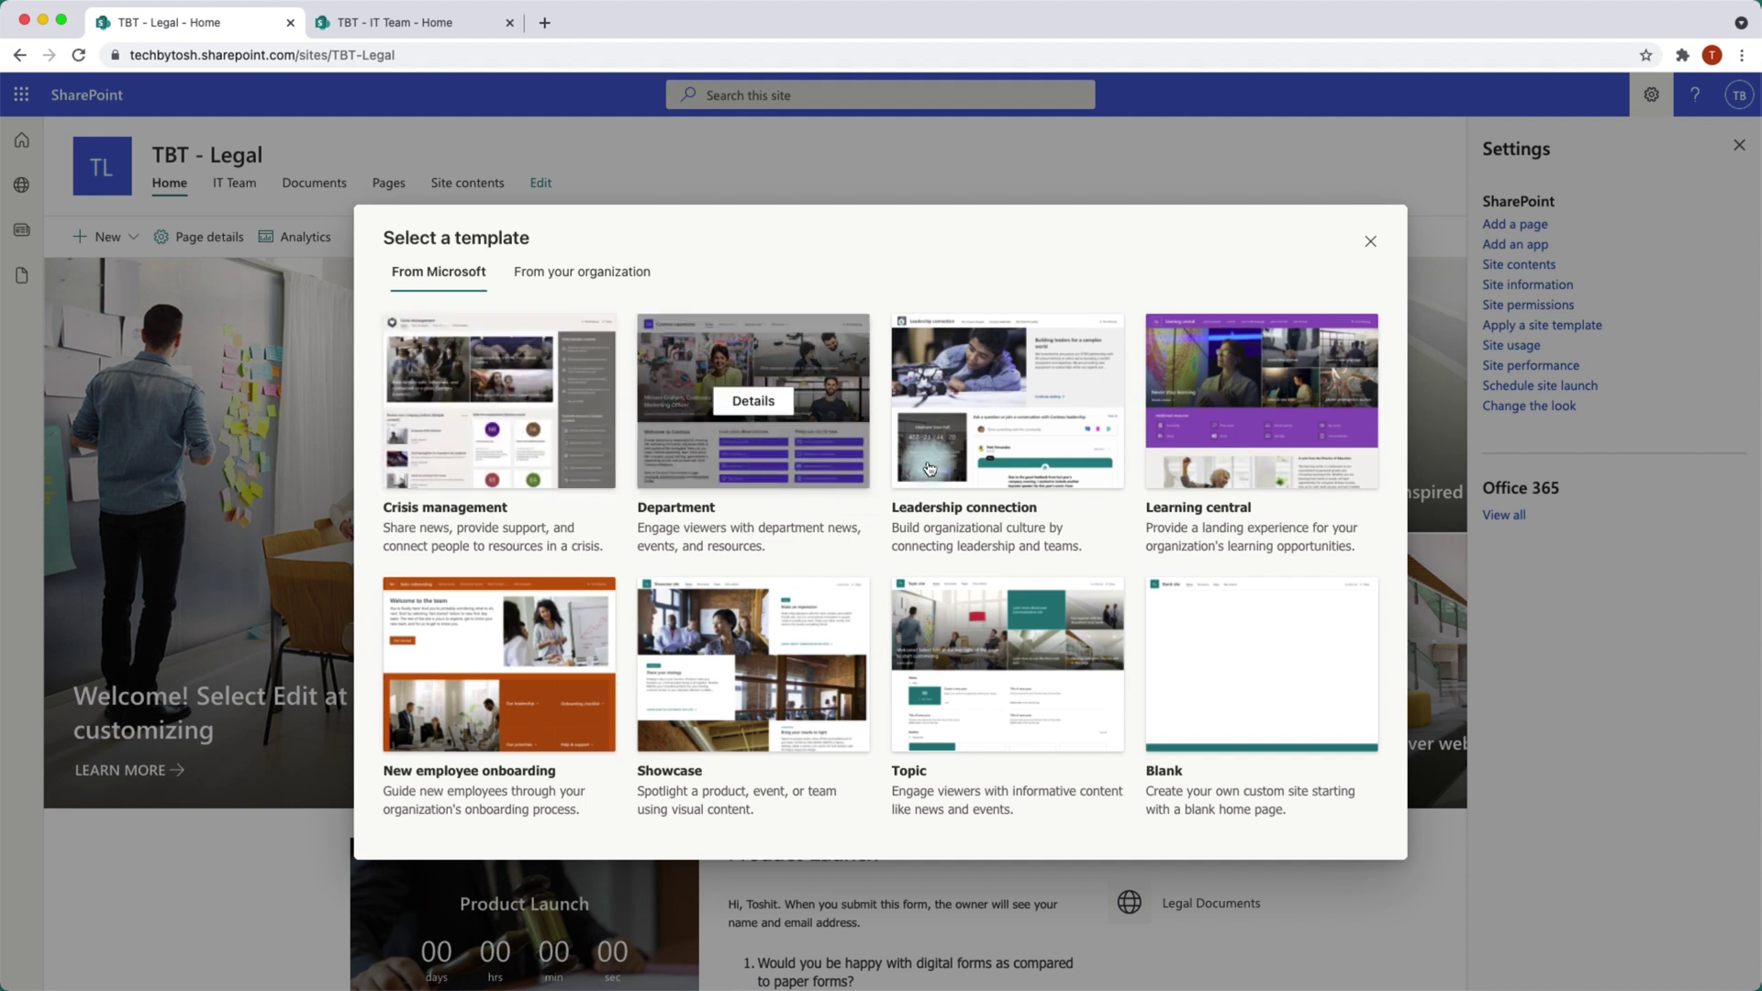
pyautogui.moveTo(954, 444)
pyautogui.moveTo(1234, 468)
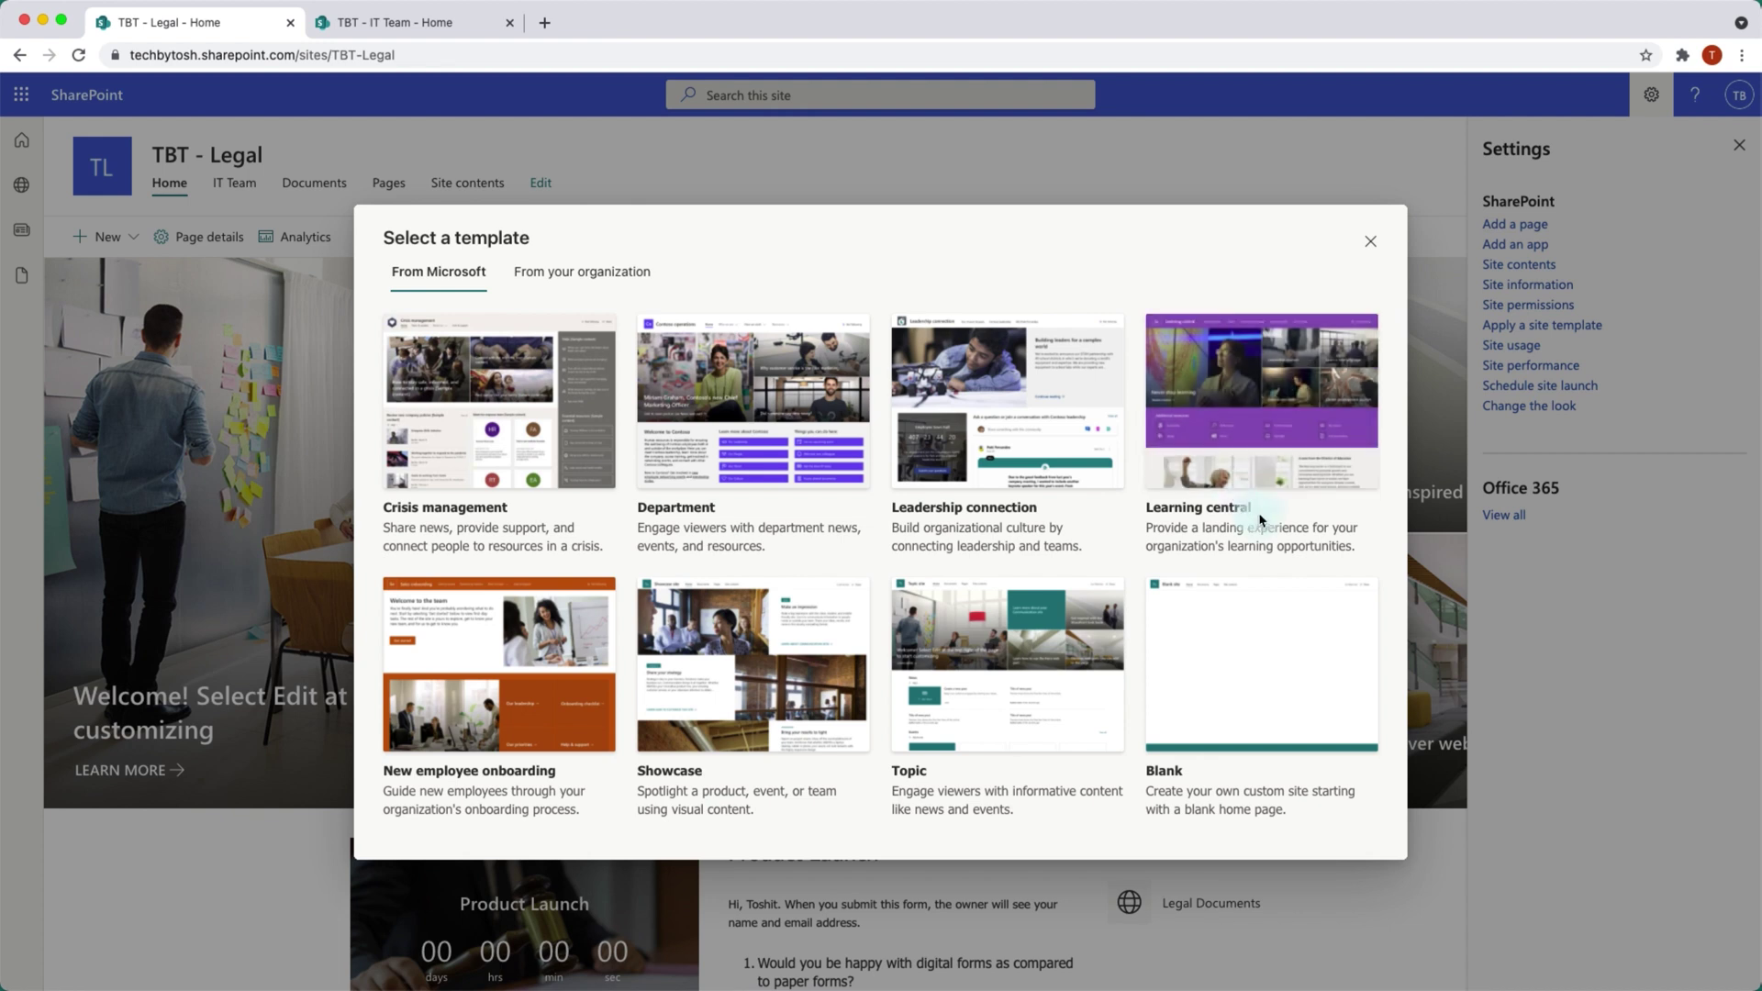
pyautogui.moveTo(1271, 404)
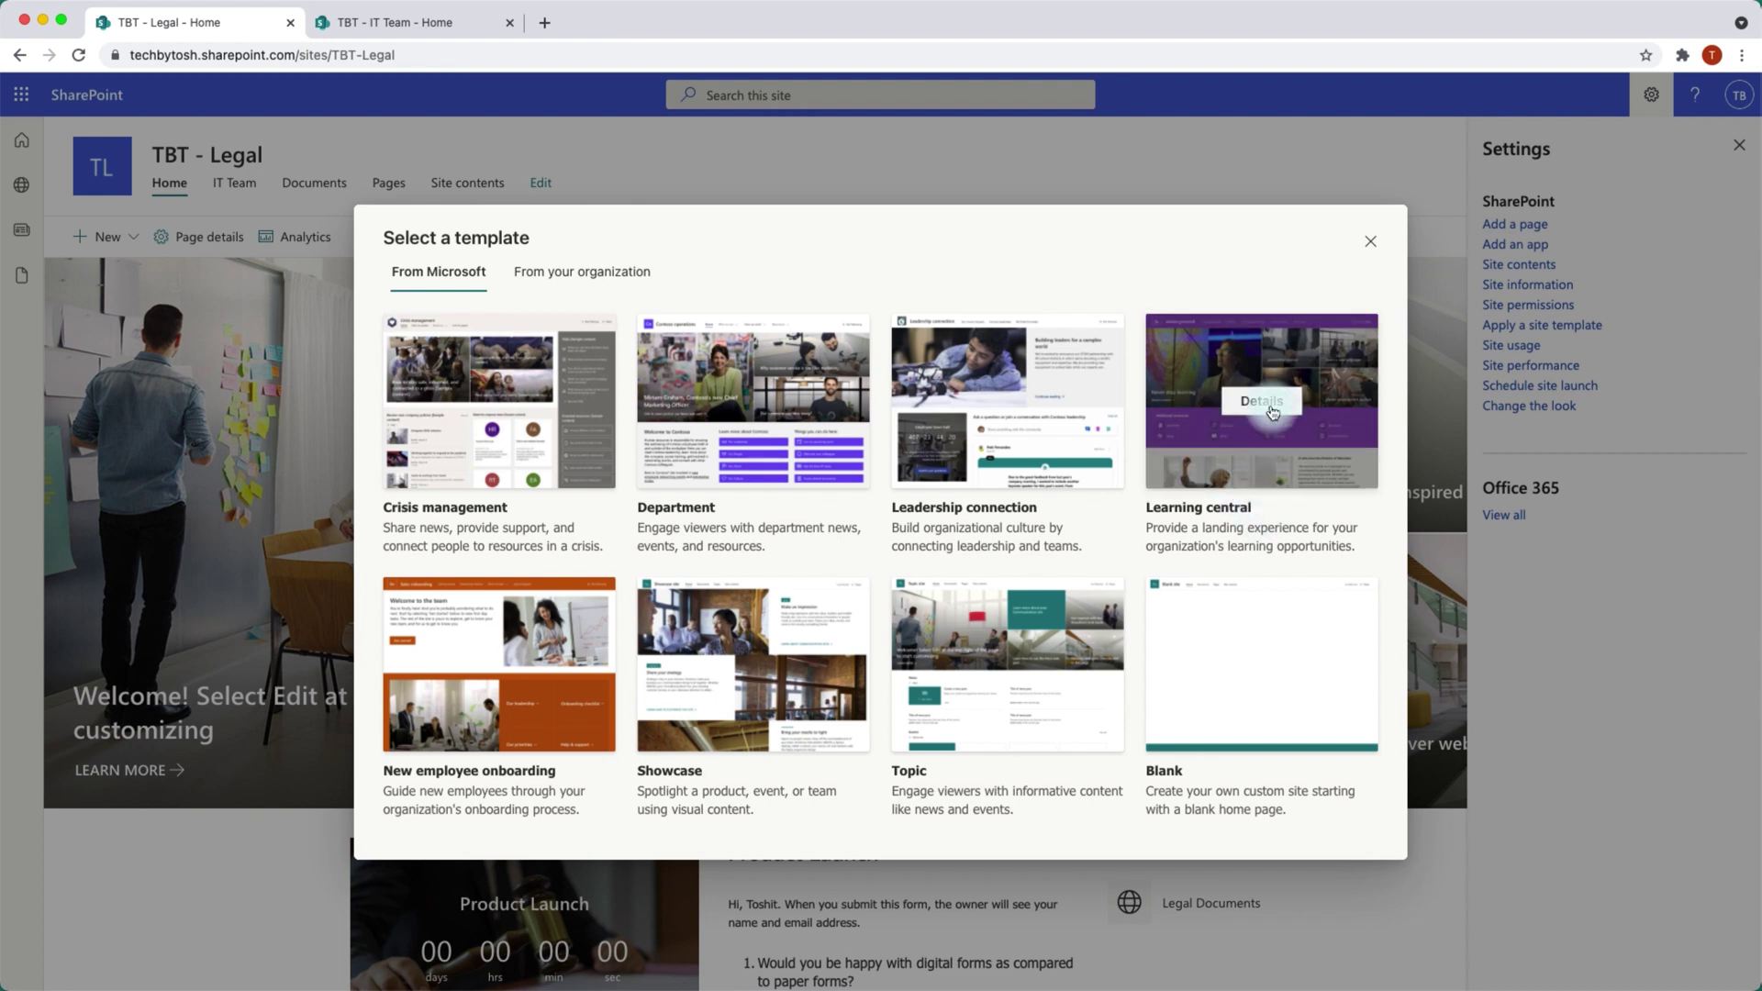
pyautogui.click(1261, 403)
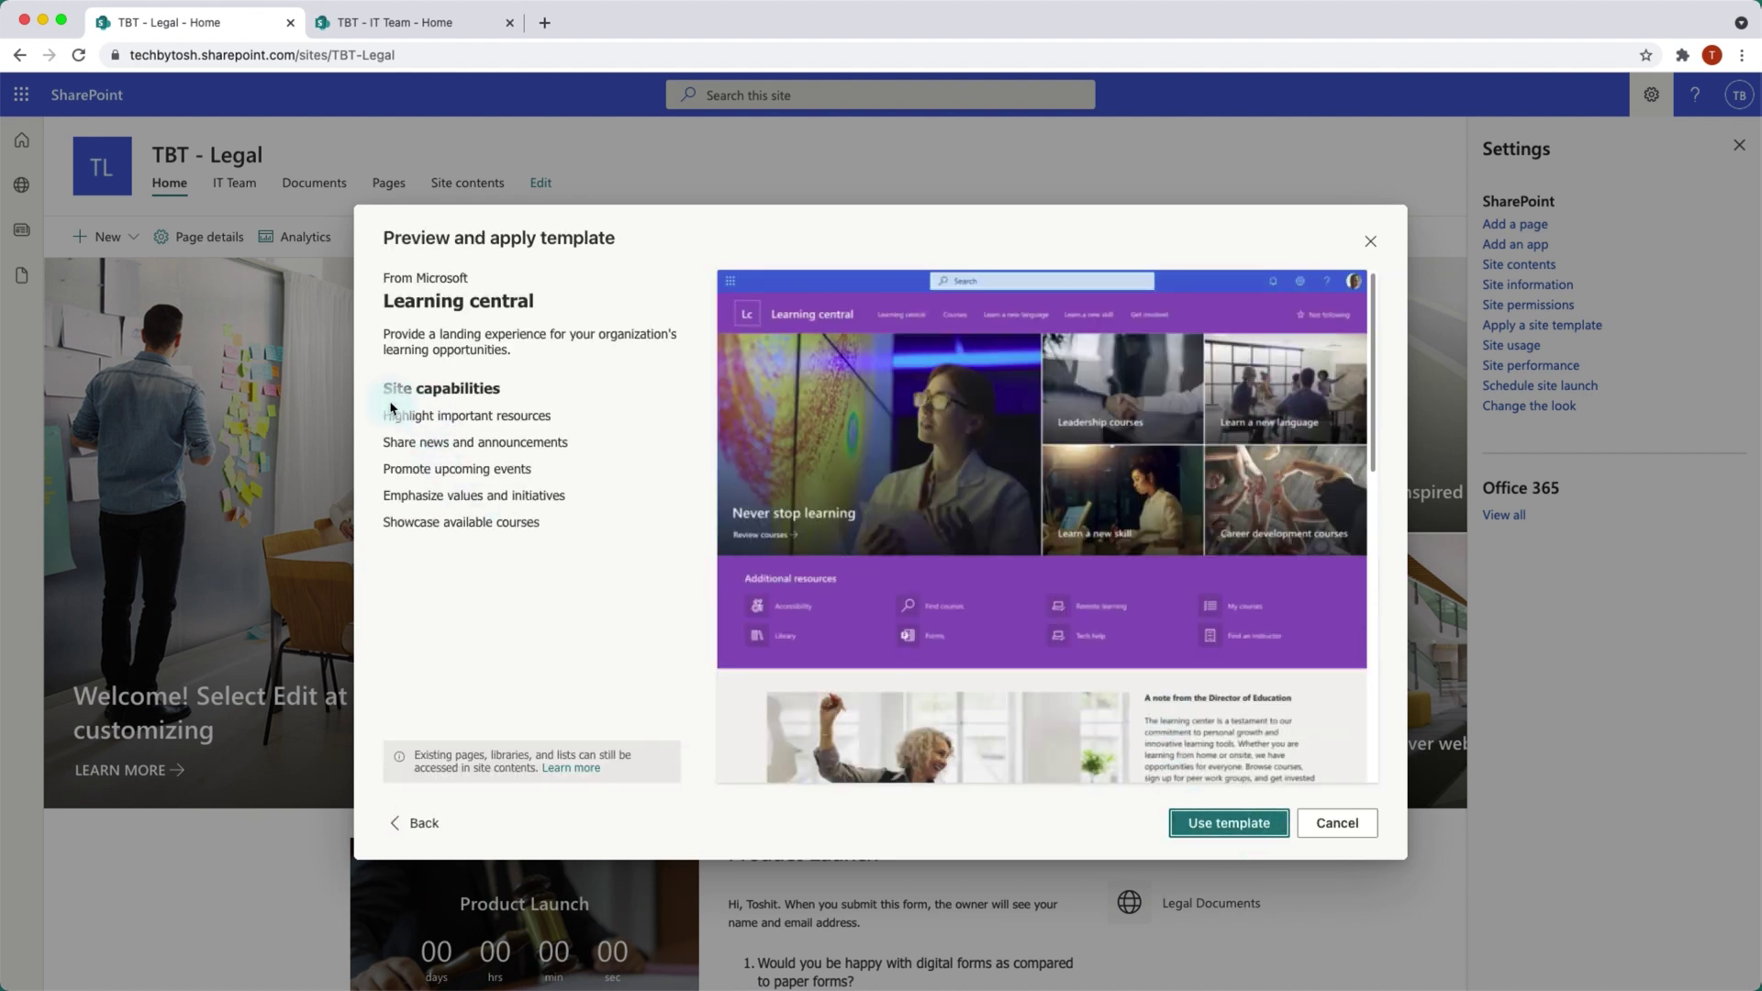
pyautogui.click(1211, 833)
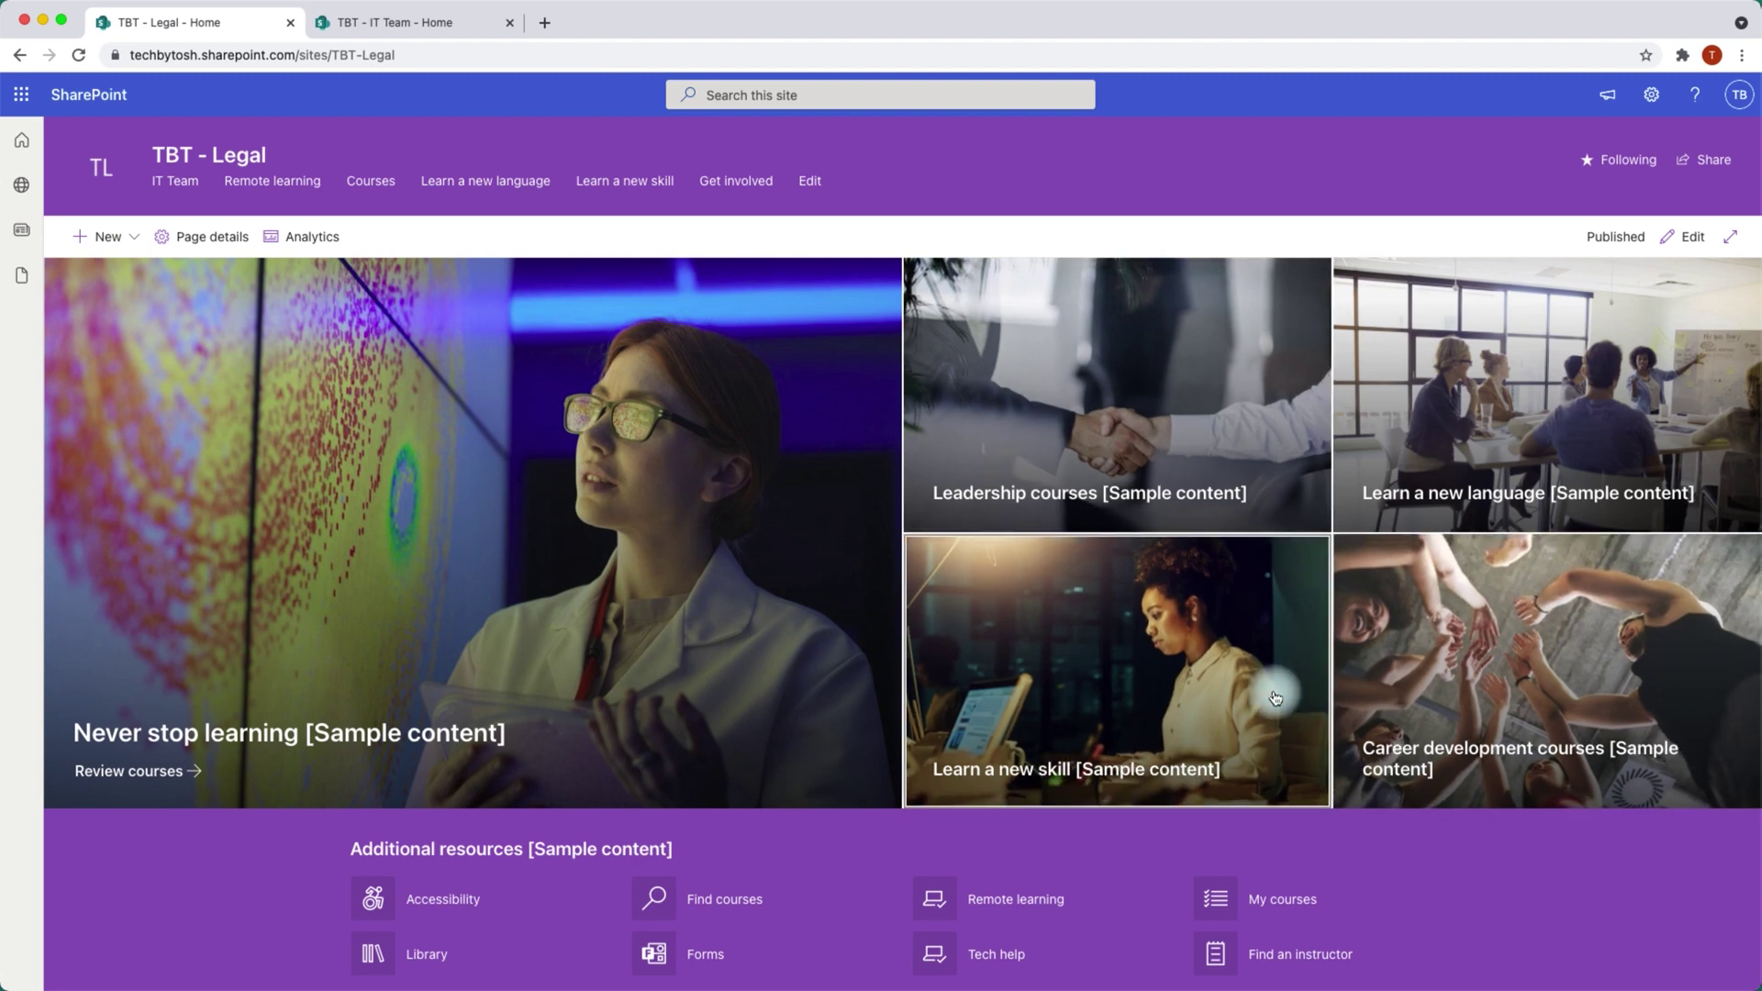
# Examine the TBT - Legal home page's sections down to the footer, and inspect the site navigation editor without saving changes
pyautogui.scroll(-1, 1274, 697)
pyautogui.scroll(-3, 1274, 697)
pyautogui.scroll(3, 1274, 698)
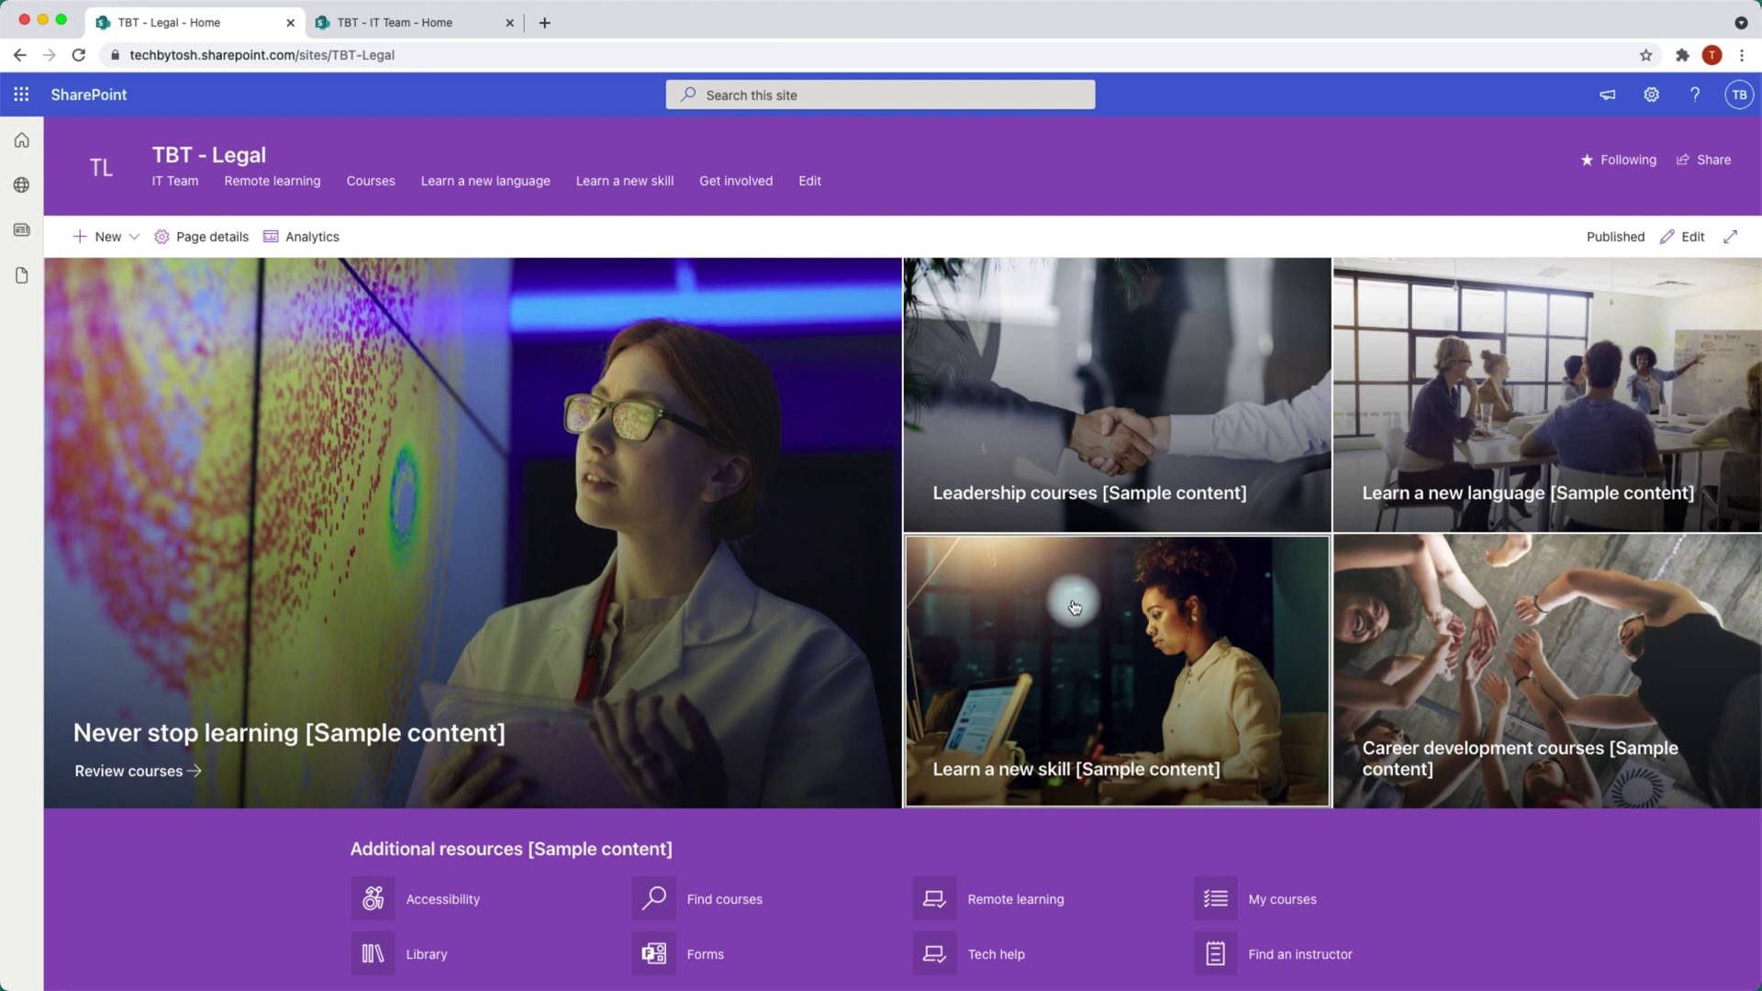
pyautogui.scroll(-4, 1072, 602)
pyautogui.scroll(-2, 1074, 605)
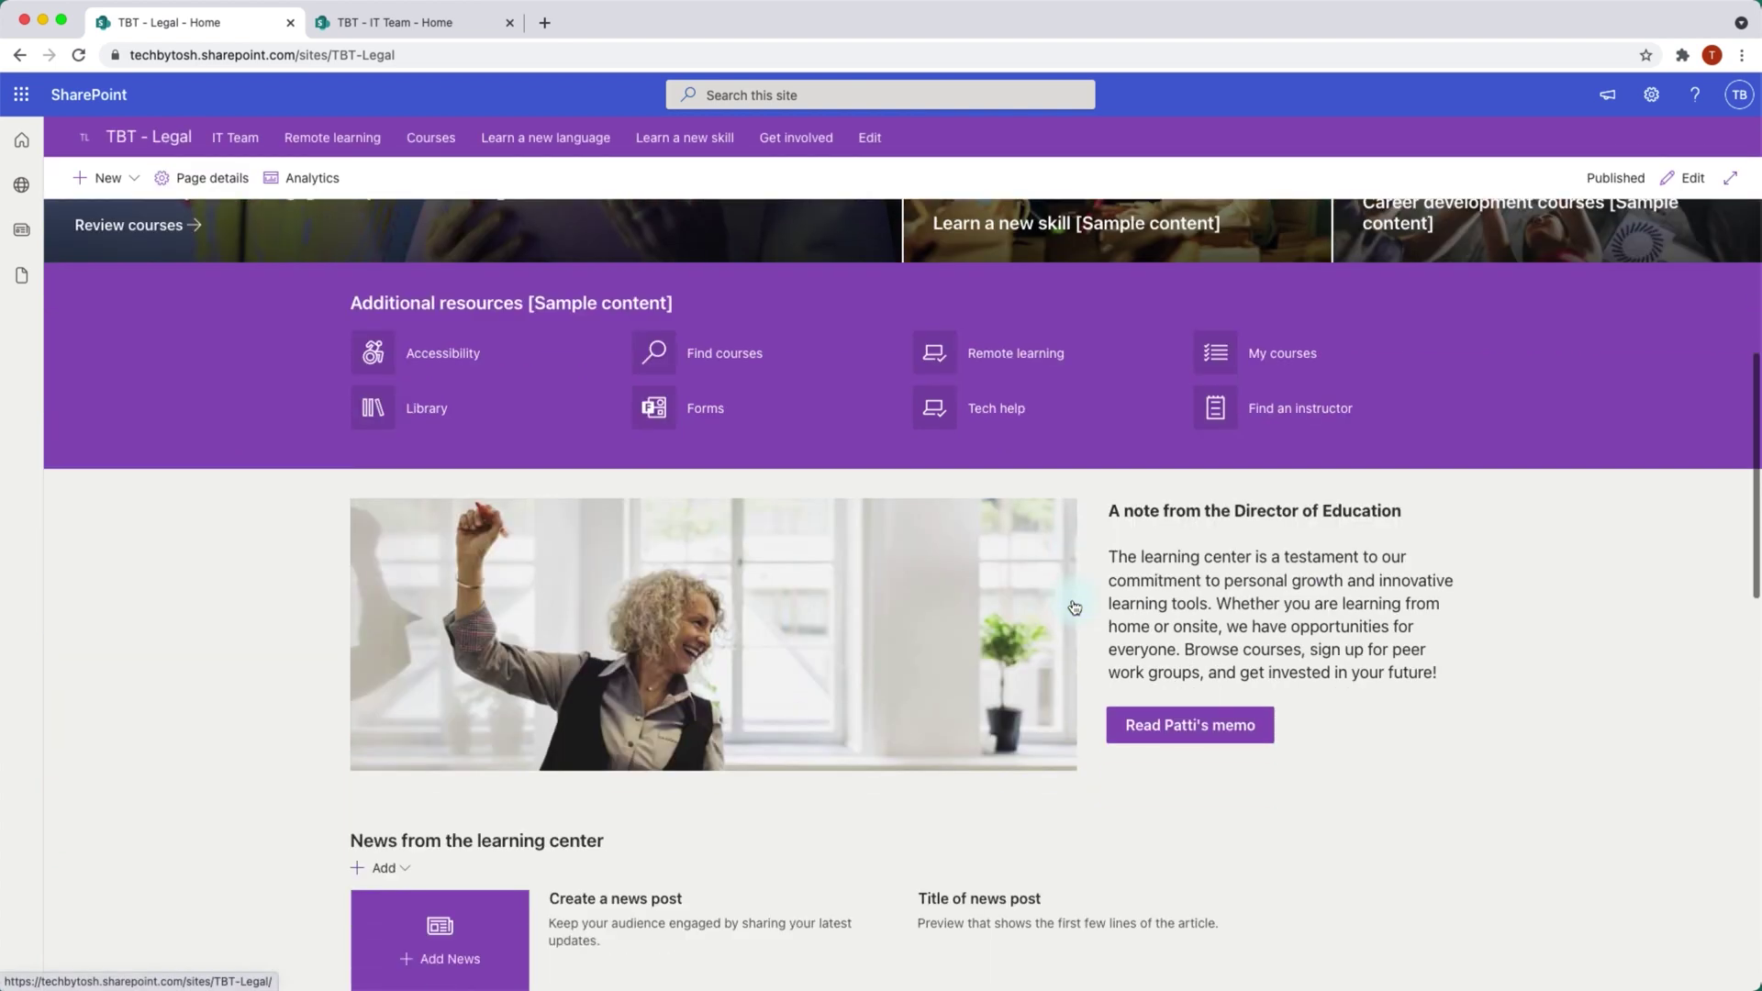
pyautogui.scroll(-3, 1074, 606)
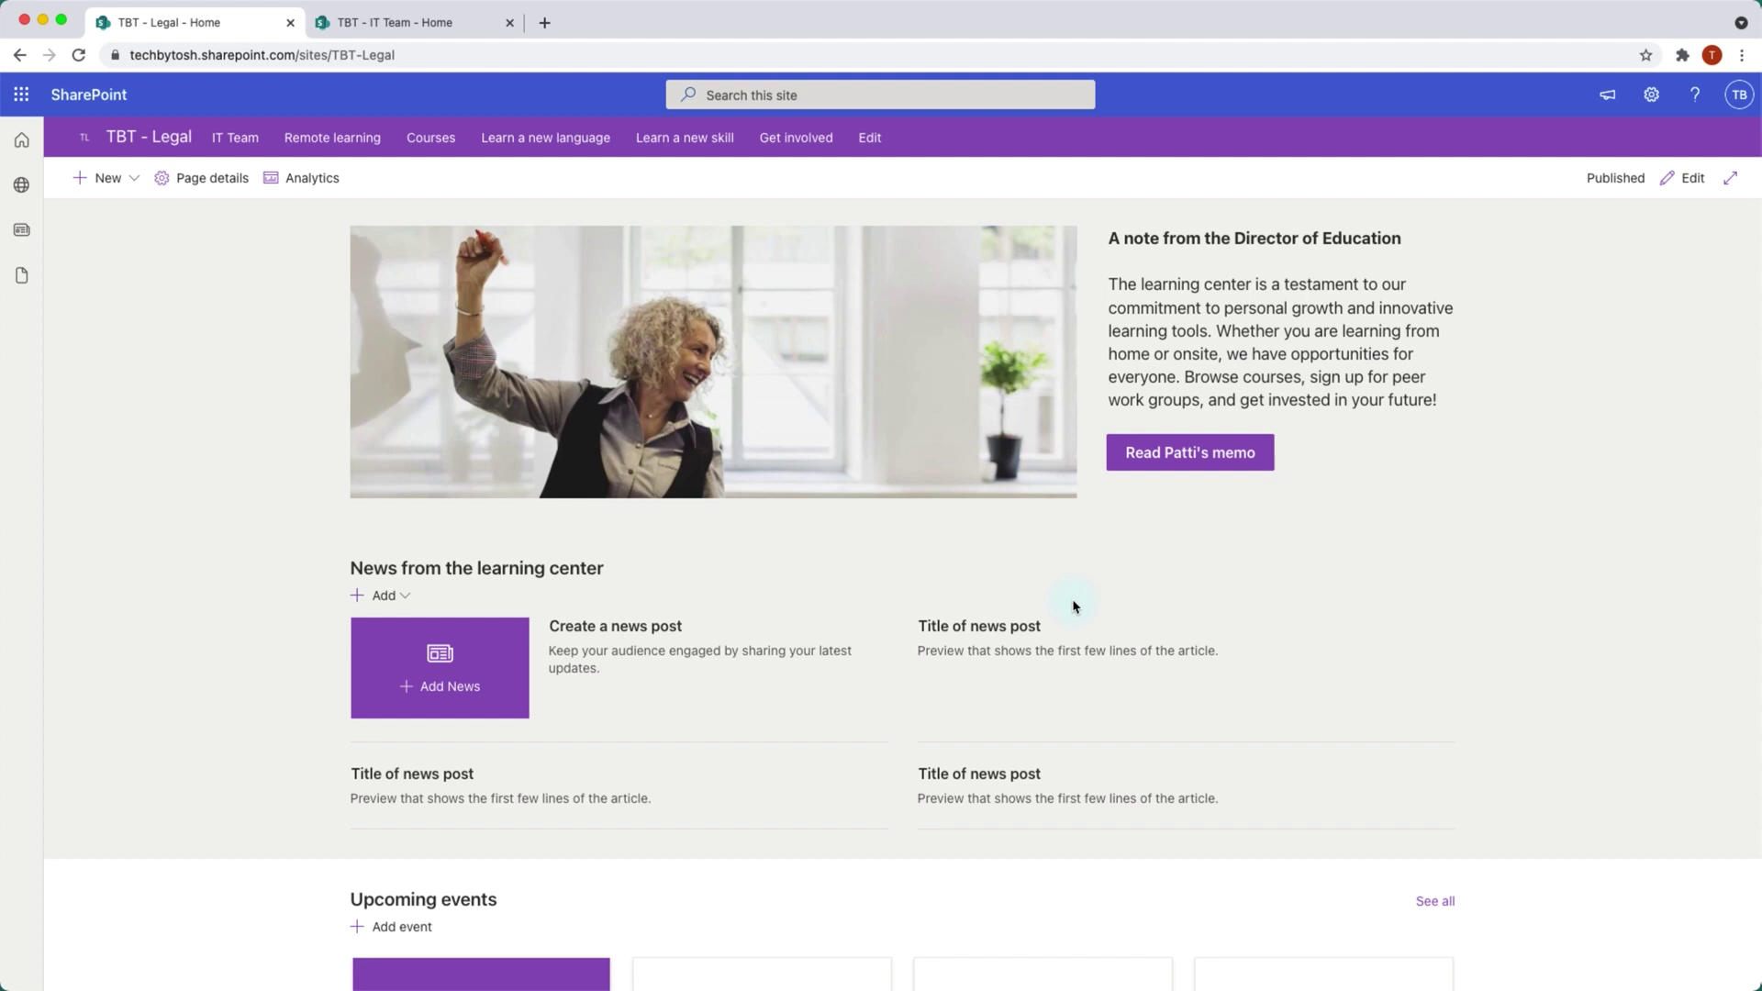
pyautogui.scroll(-8, 1073, 605)
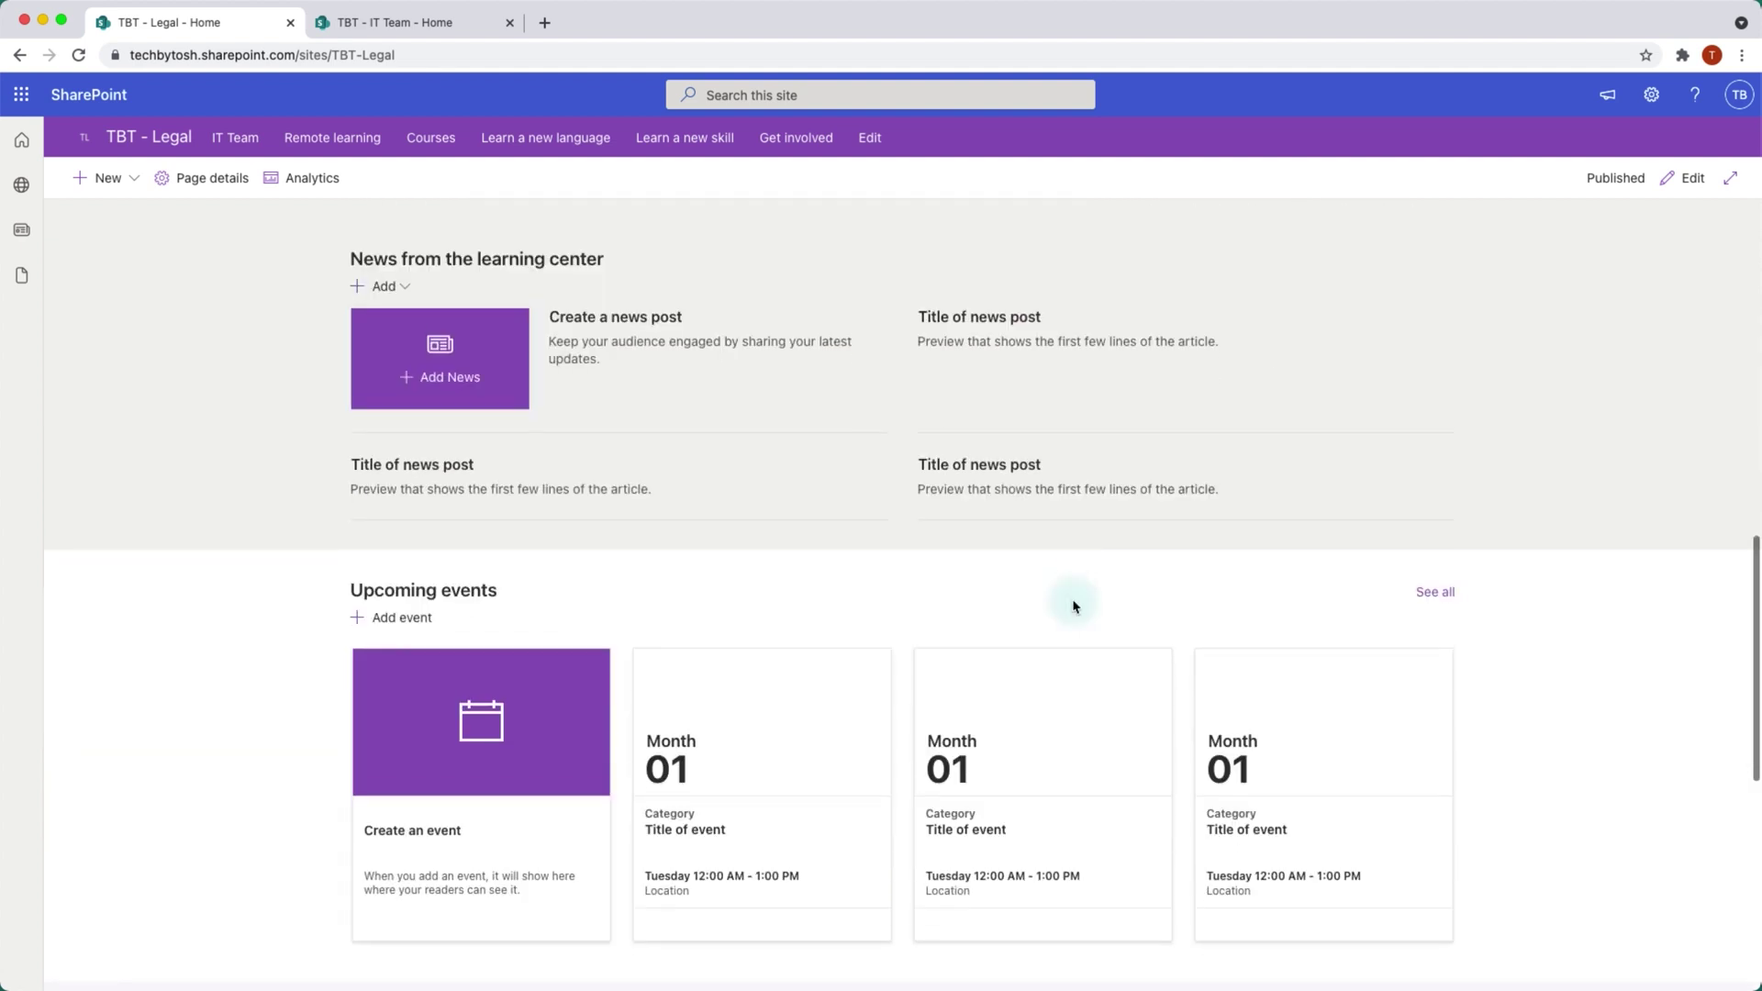
pyautogui.scroll(-1, 1074, 607)
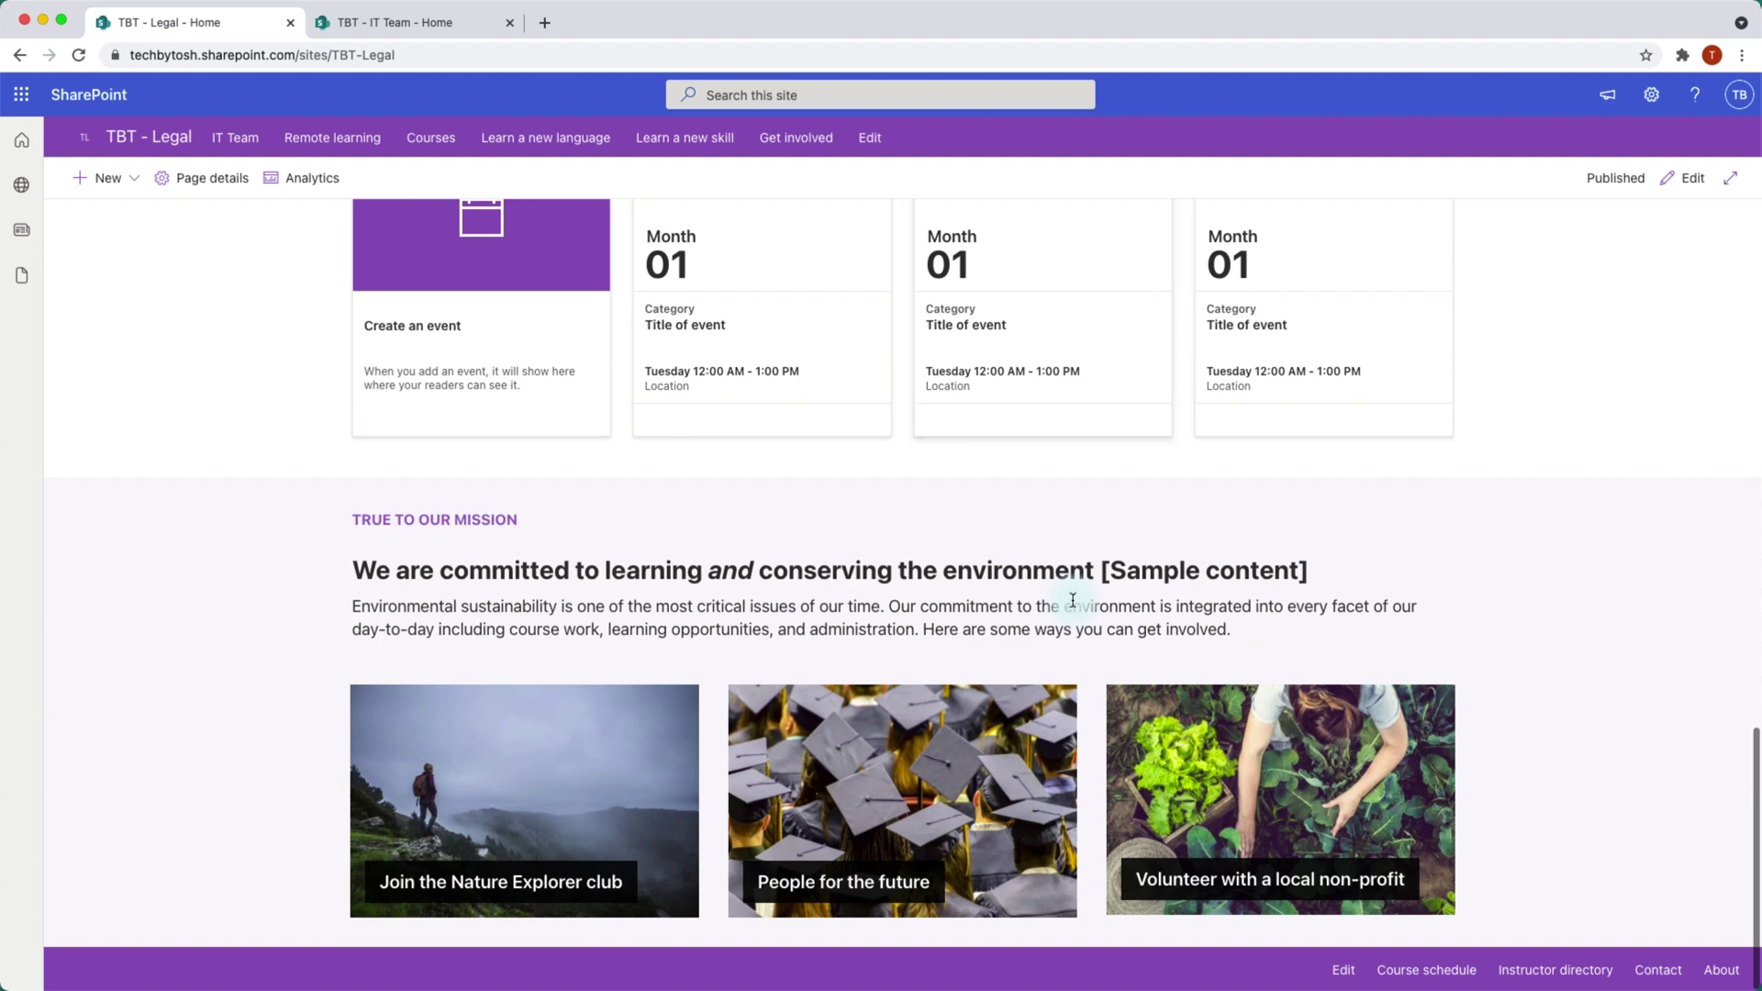
pyautogui.scroll(9, 1073, 601)
pyautogui.scroll(8, 1072, 600)
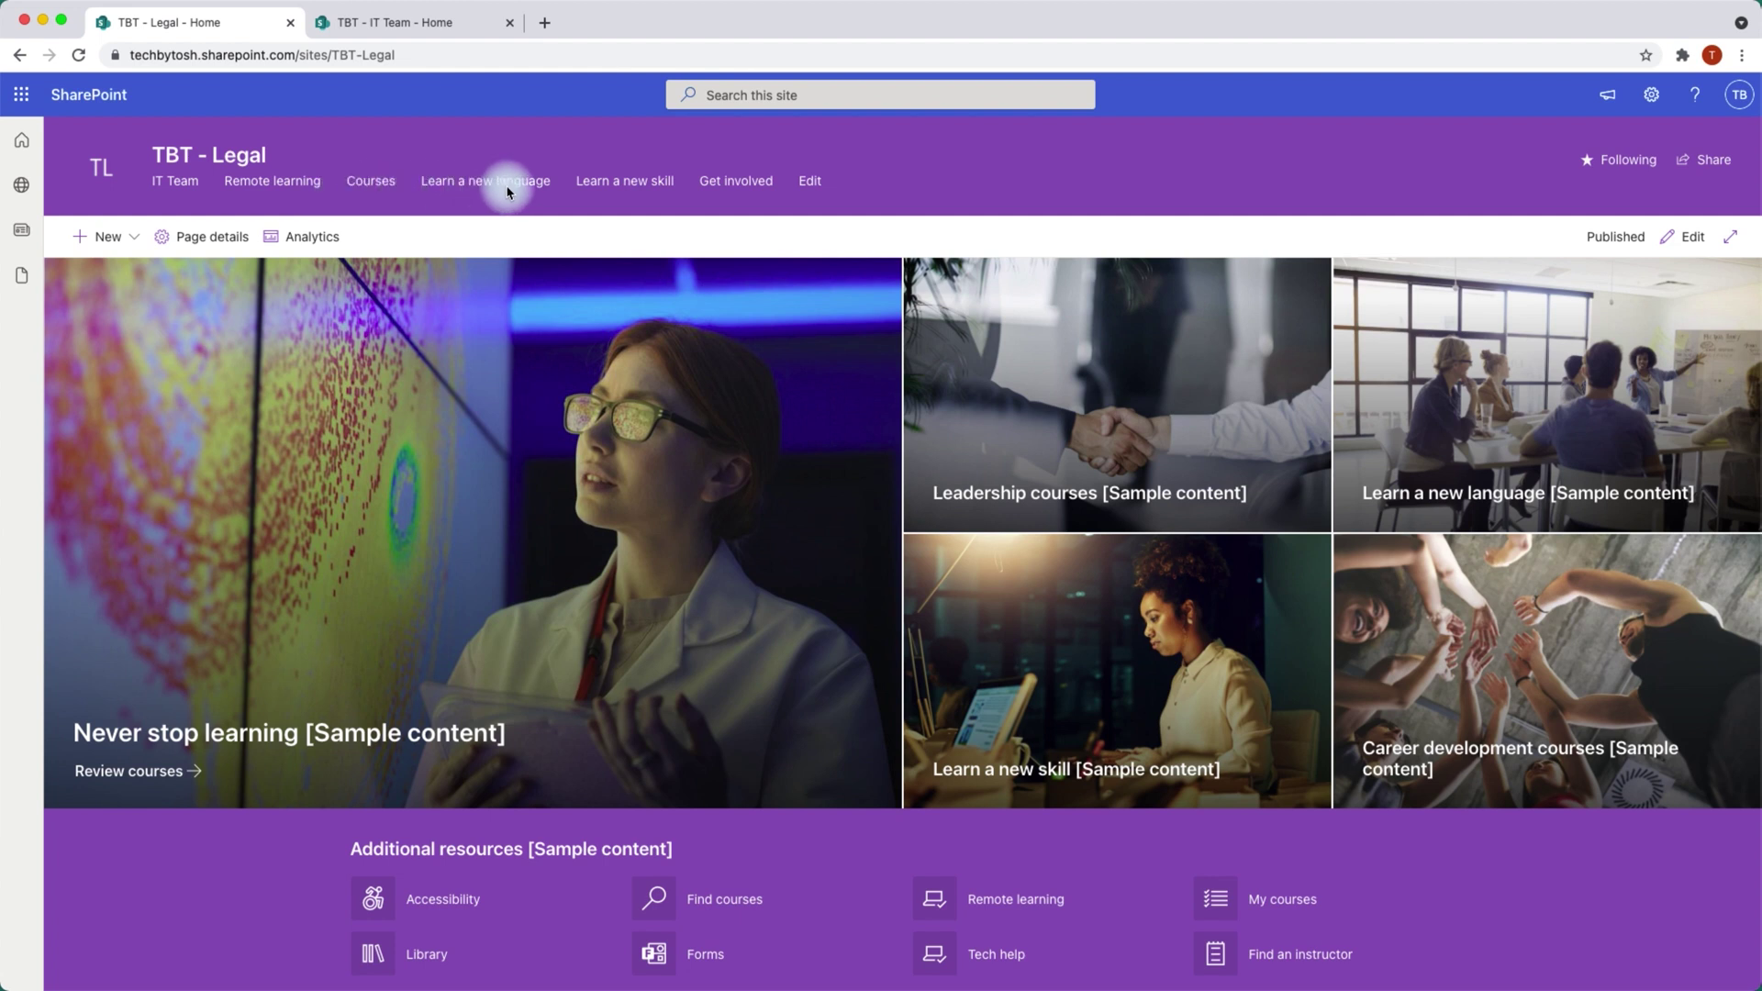
pyautogui.click(811, 184)
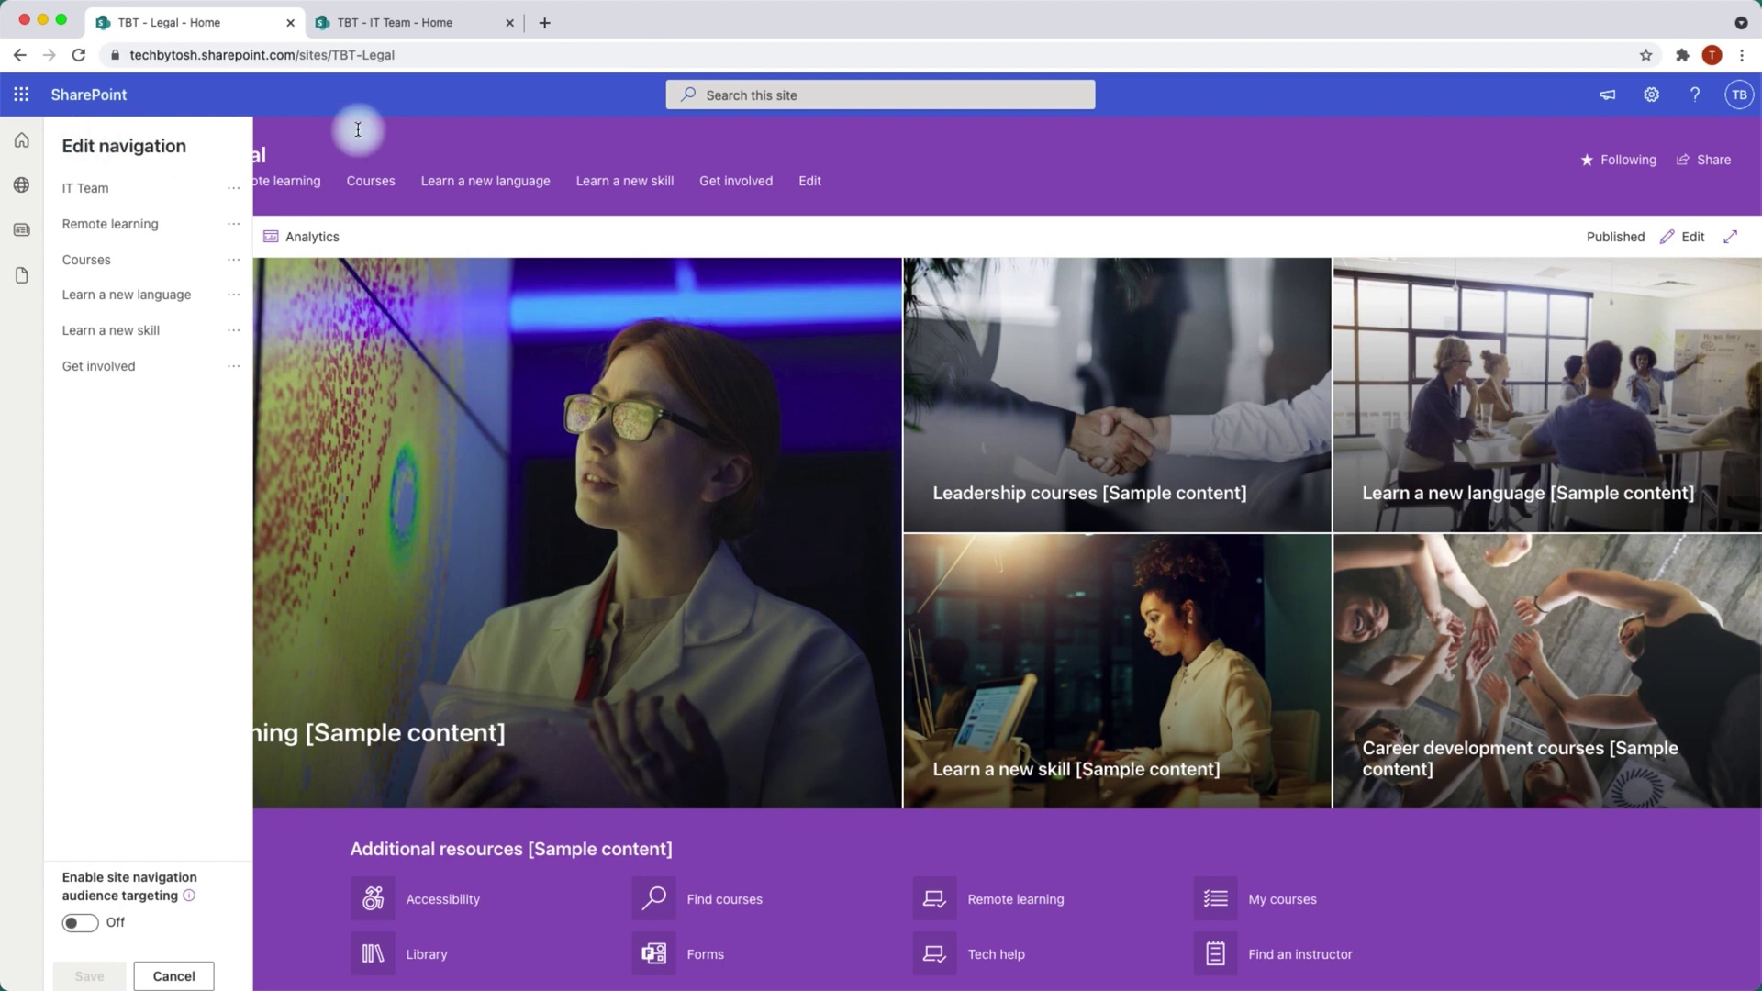
pyautogui.click(195, 981)
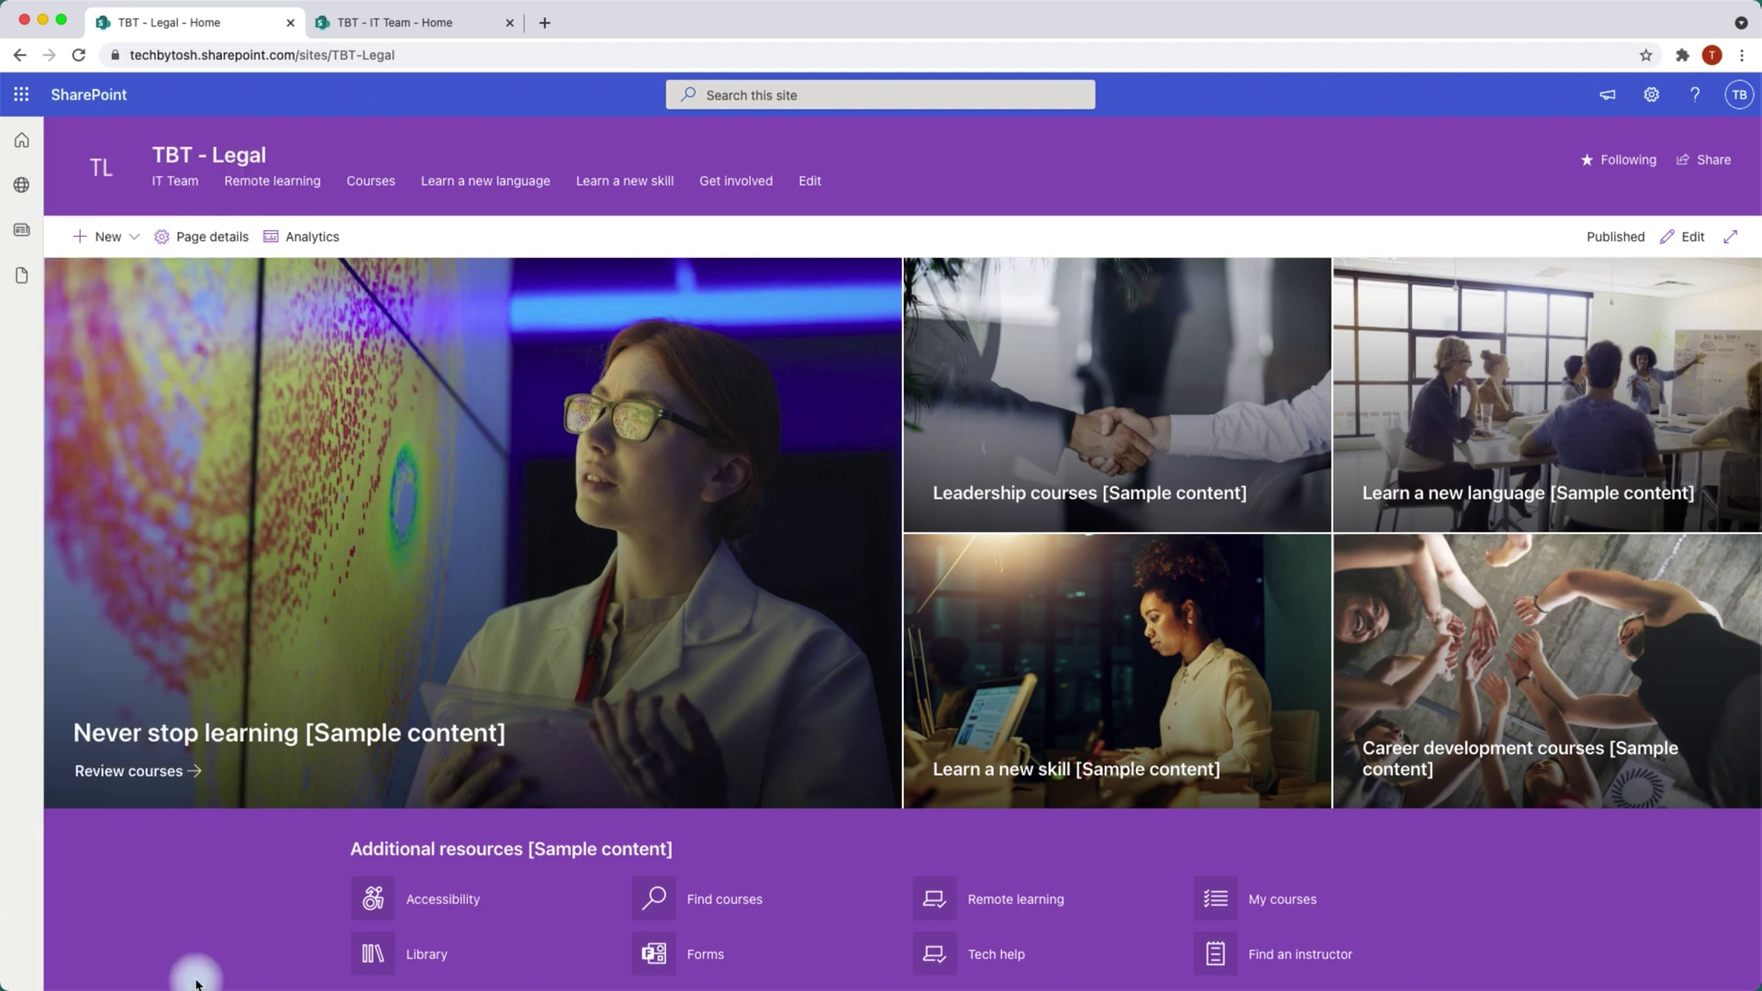
# Review the site contents of TBT - Legal and open its Site Pages library
pyautogui.click(1650, 99)
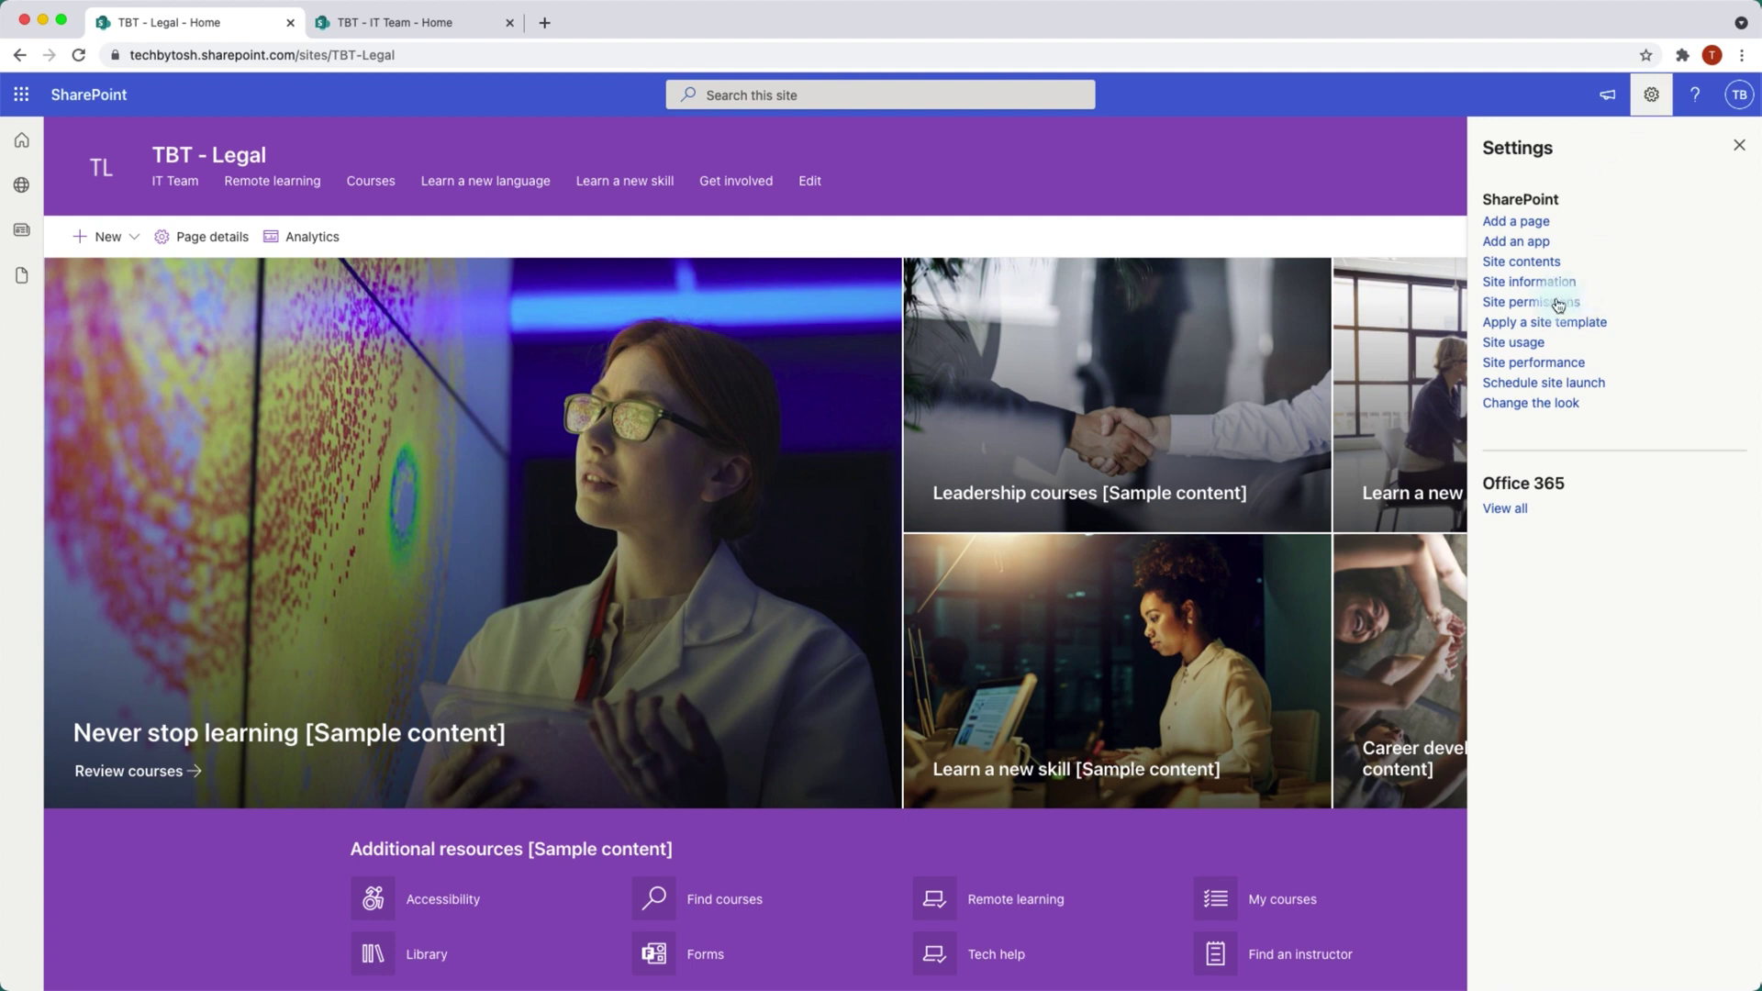
pyautogui.click(1534, 265)
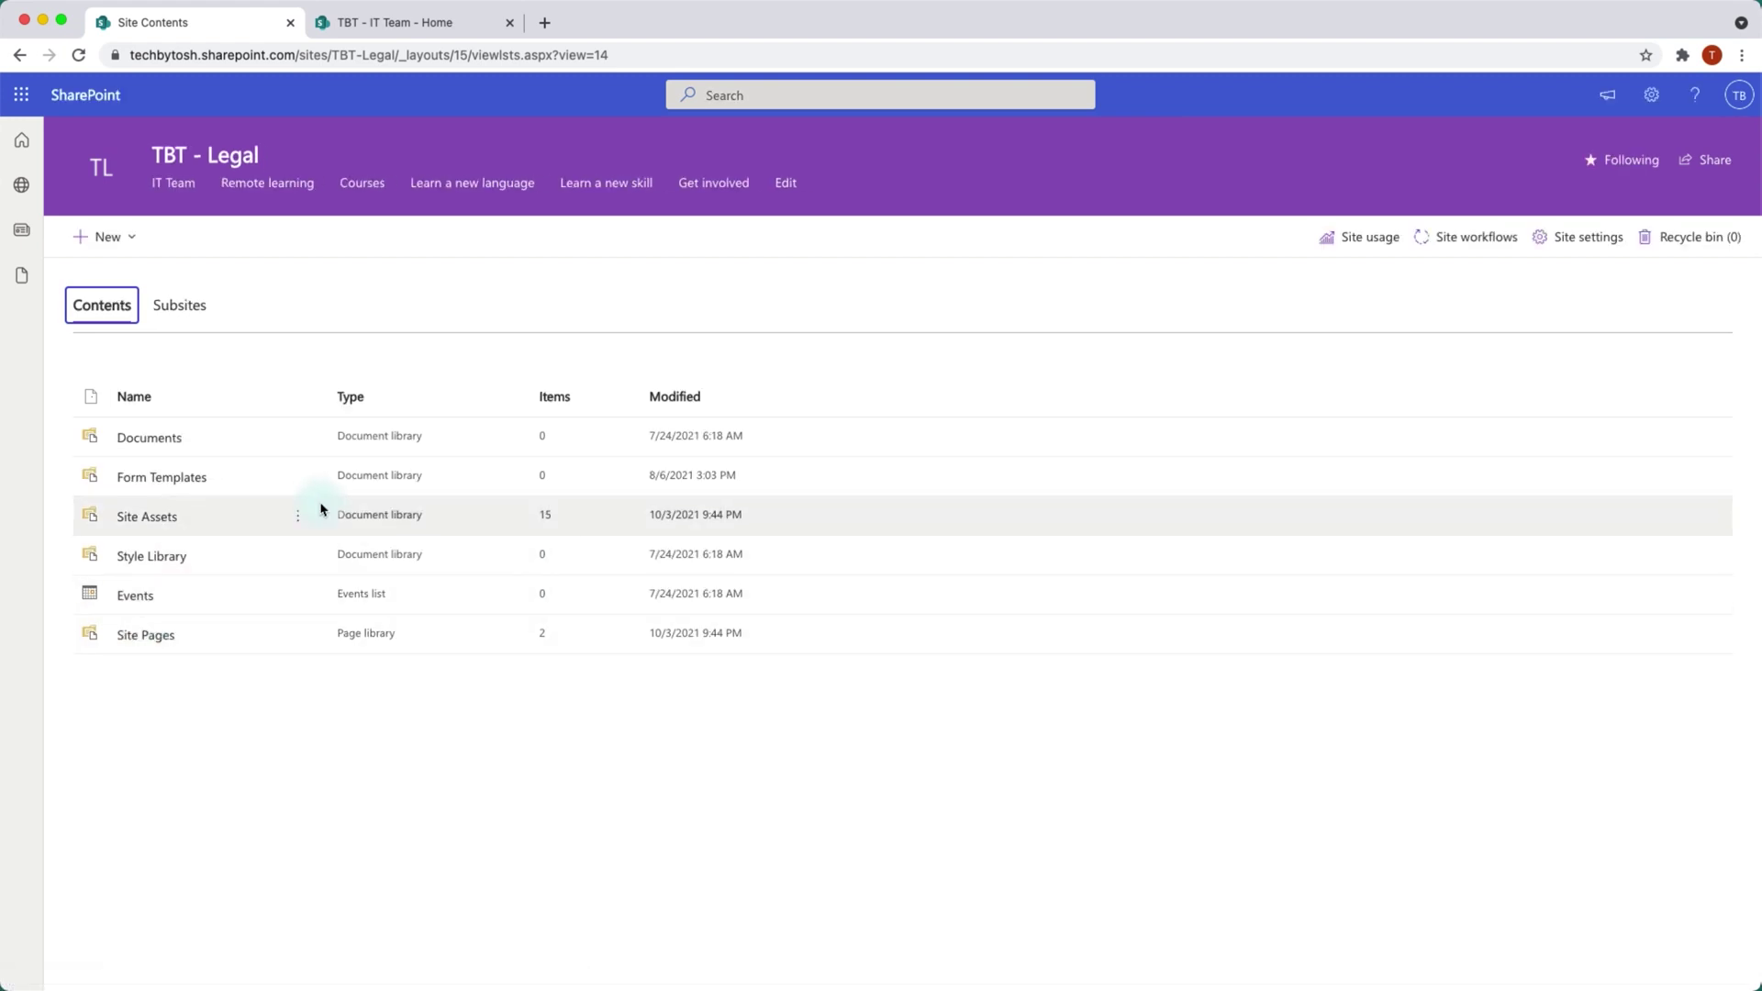
pyautogui.click(152, 637)
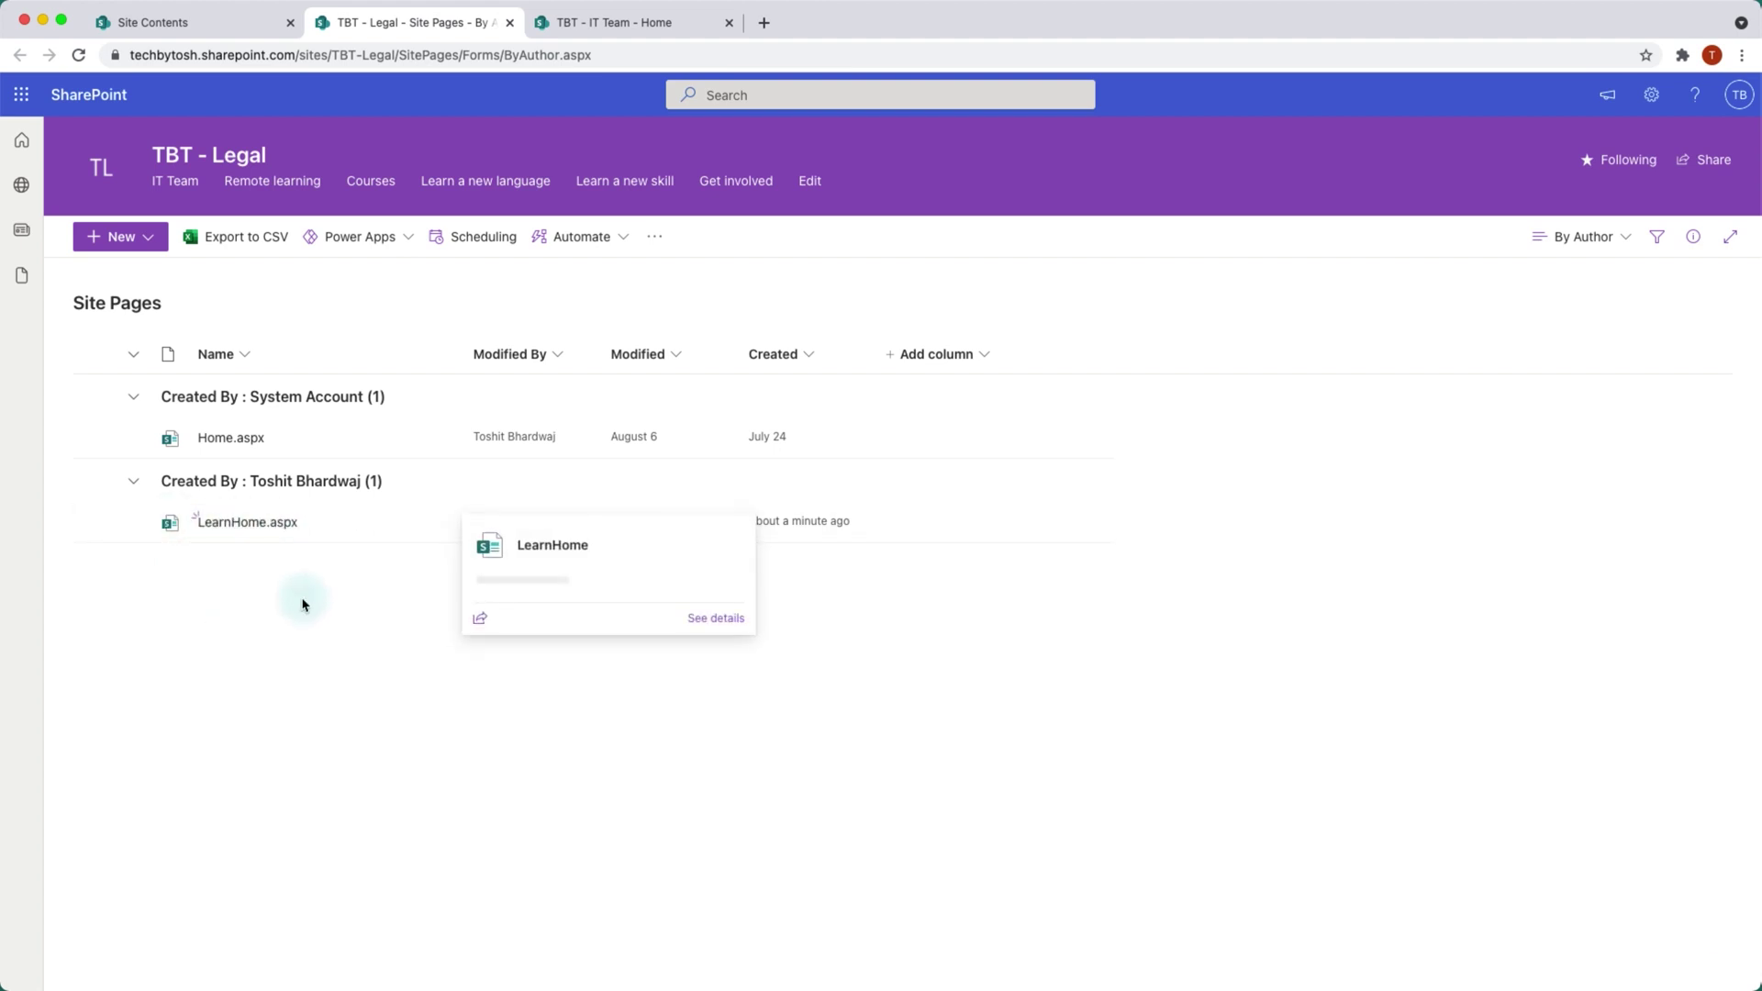
# Make Home.aspx the homepage of the TBT - Legal site
pyautogui.click(93, 440)
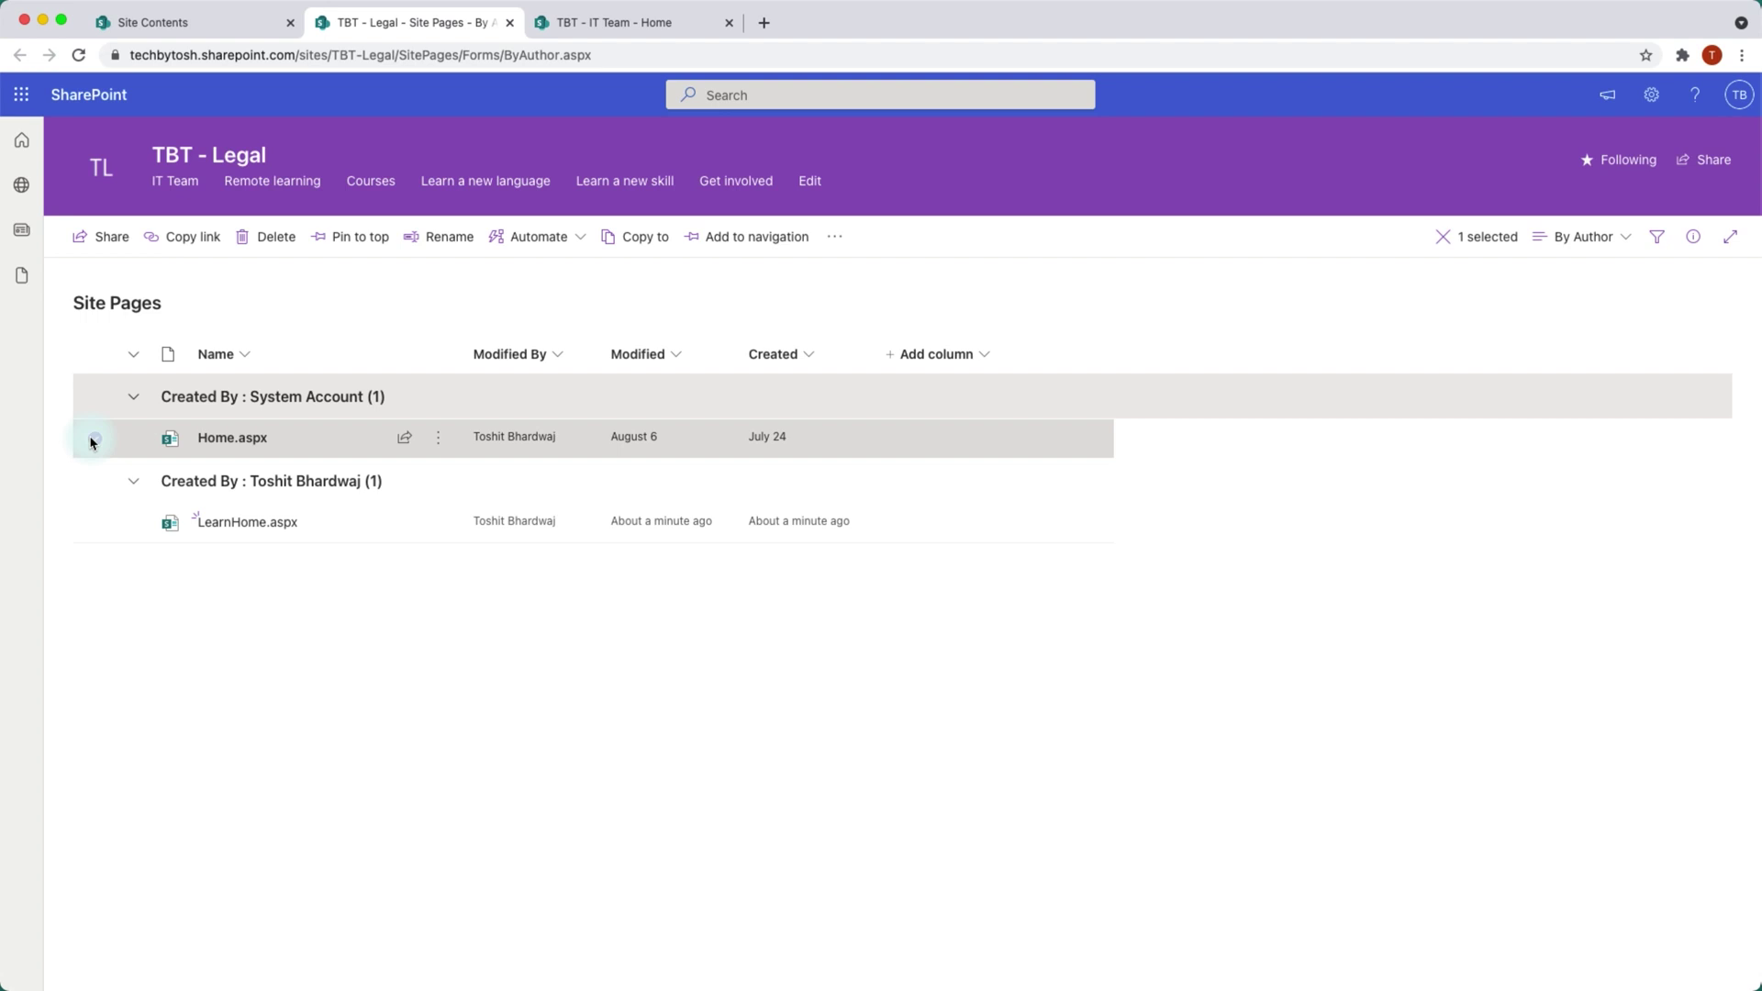
pyautogui.click(835, 238)
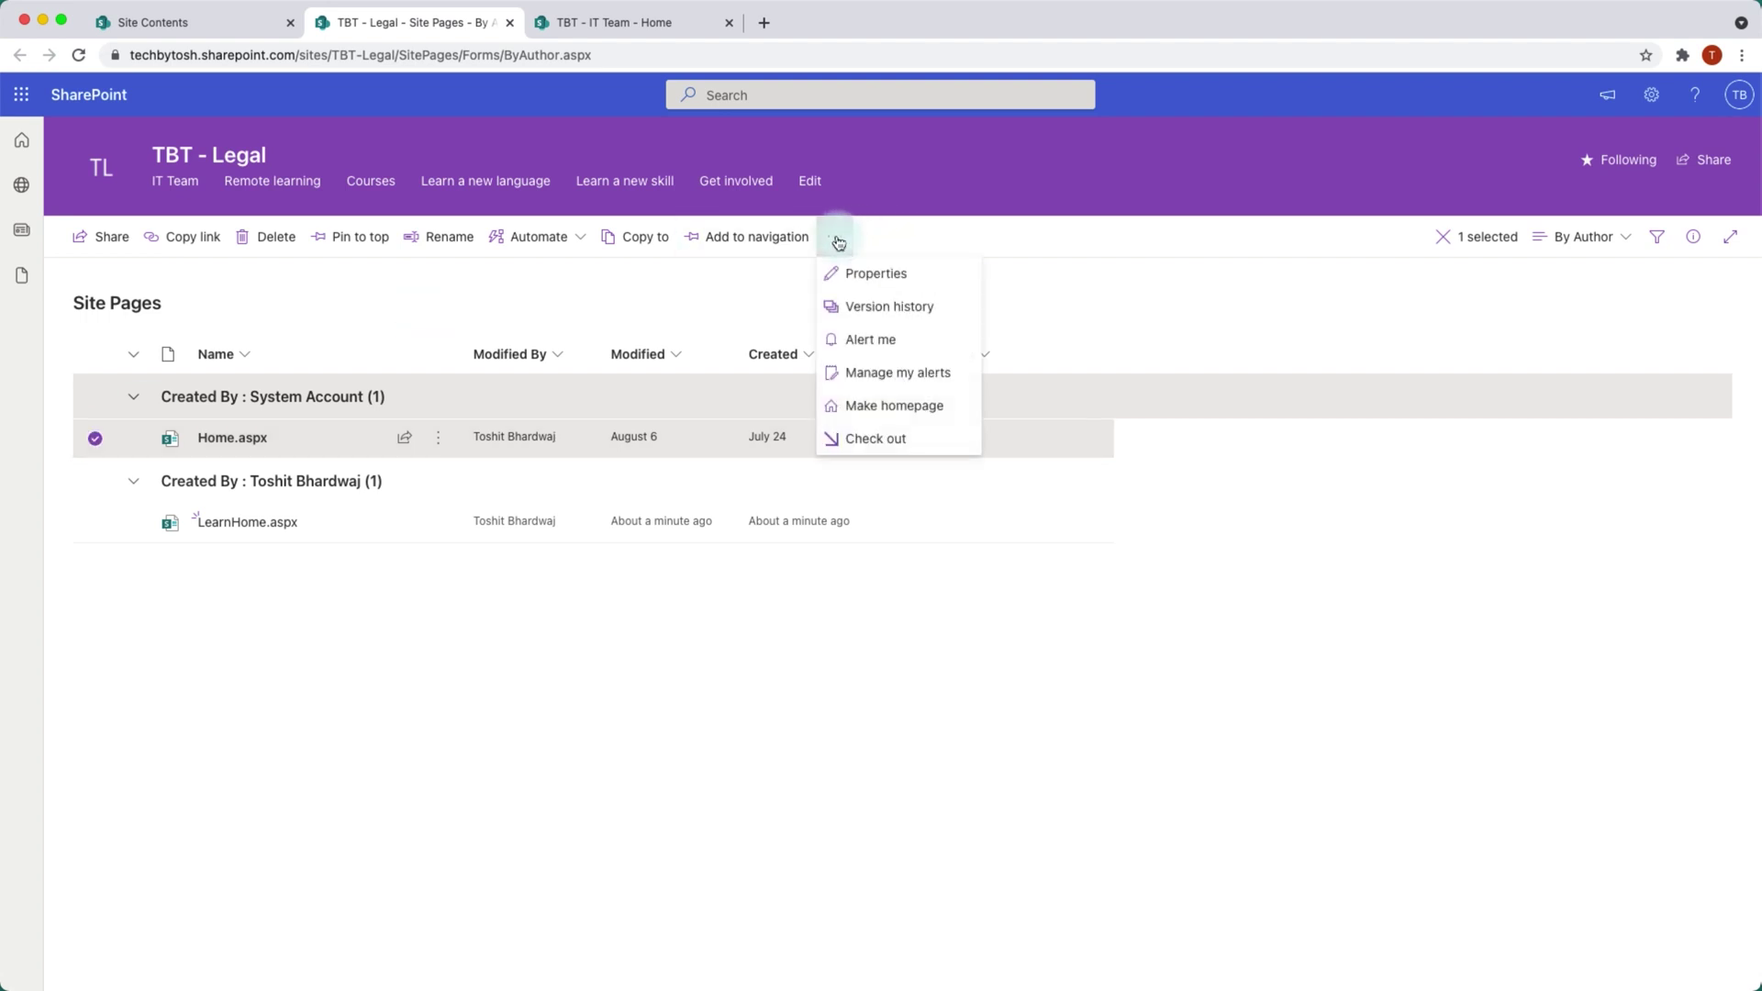
pyautogui.click(900, 409)
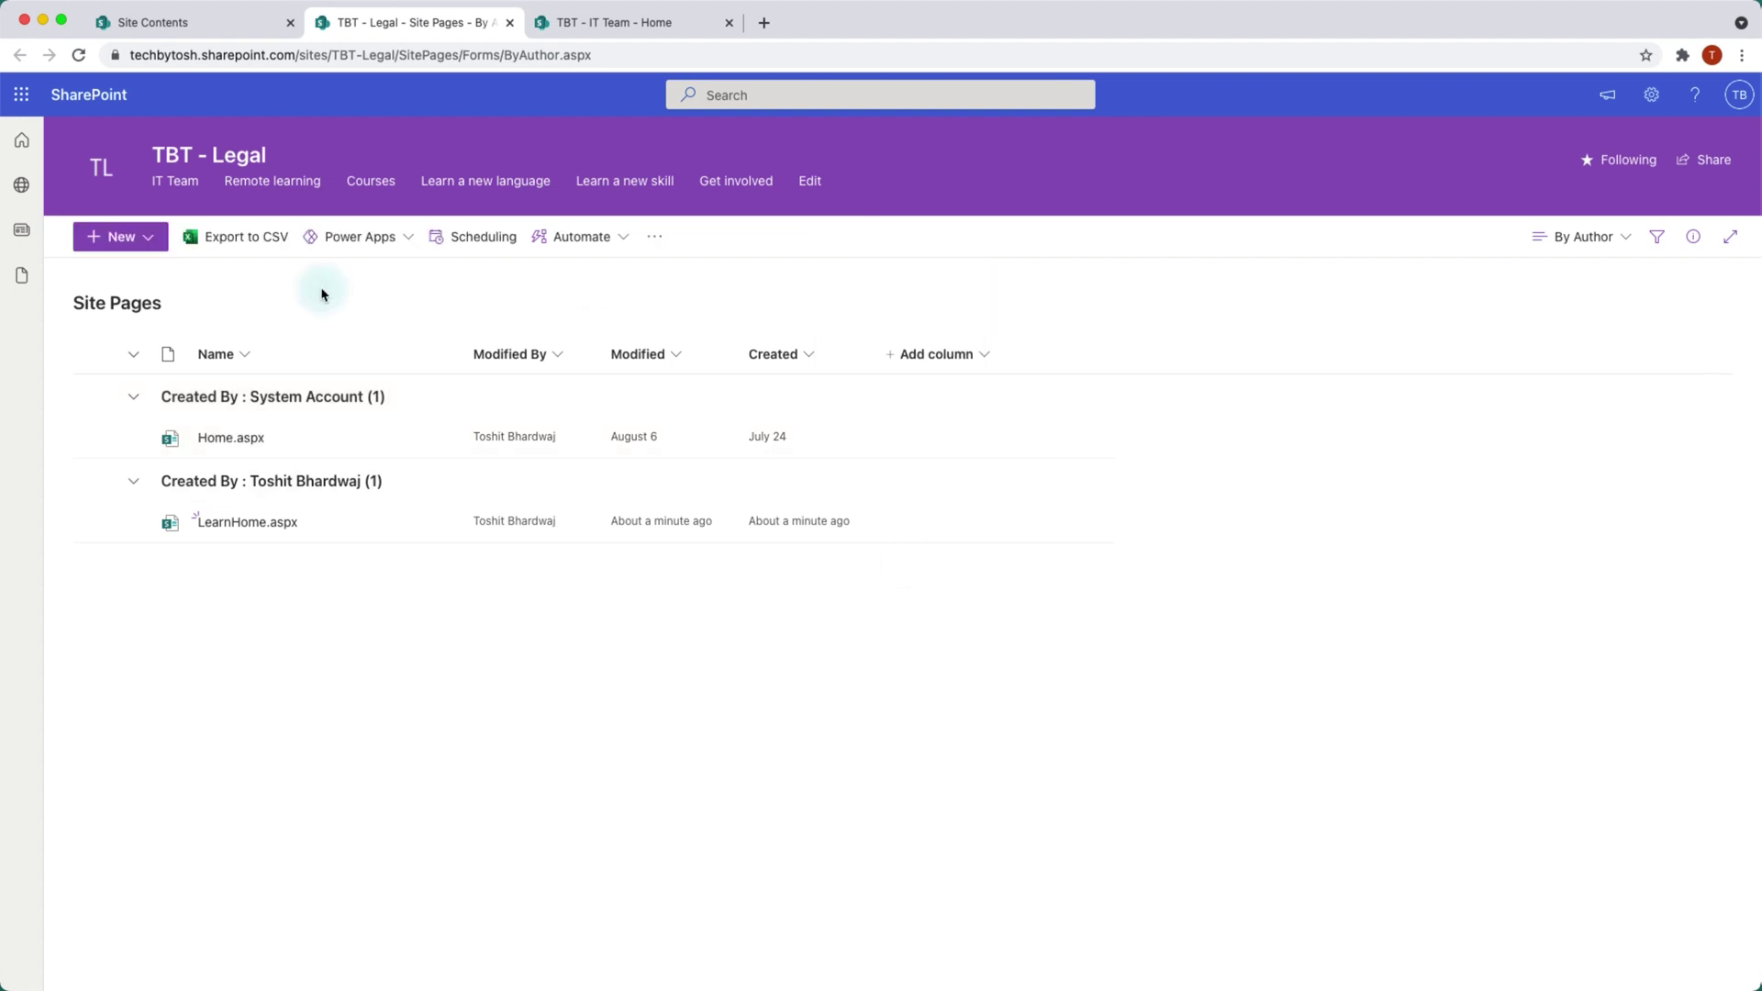
# Review the template images in the Site Assets library's _SiteTemplates/learningcenter00001 folder, and return to the TBT - Legal home page
pyautogui.click(182, 36)
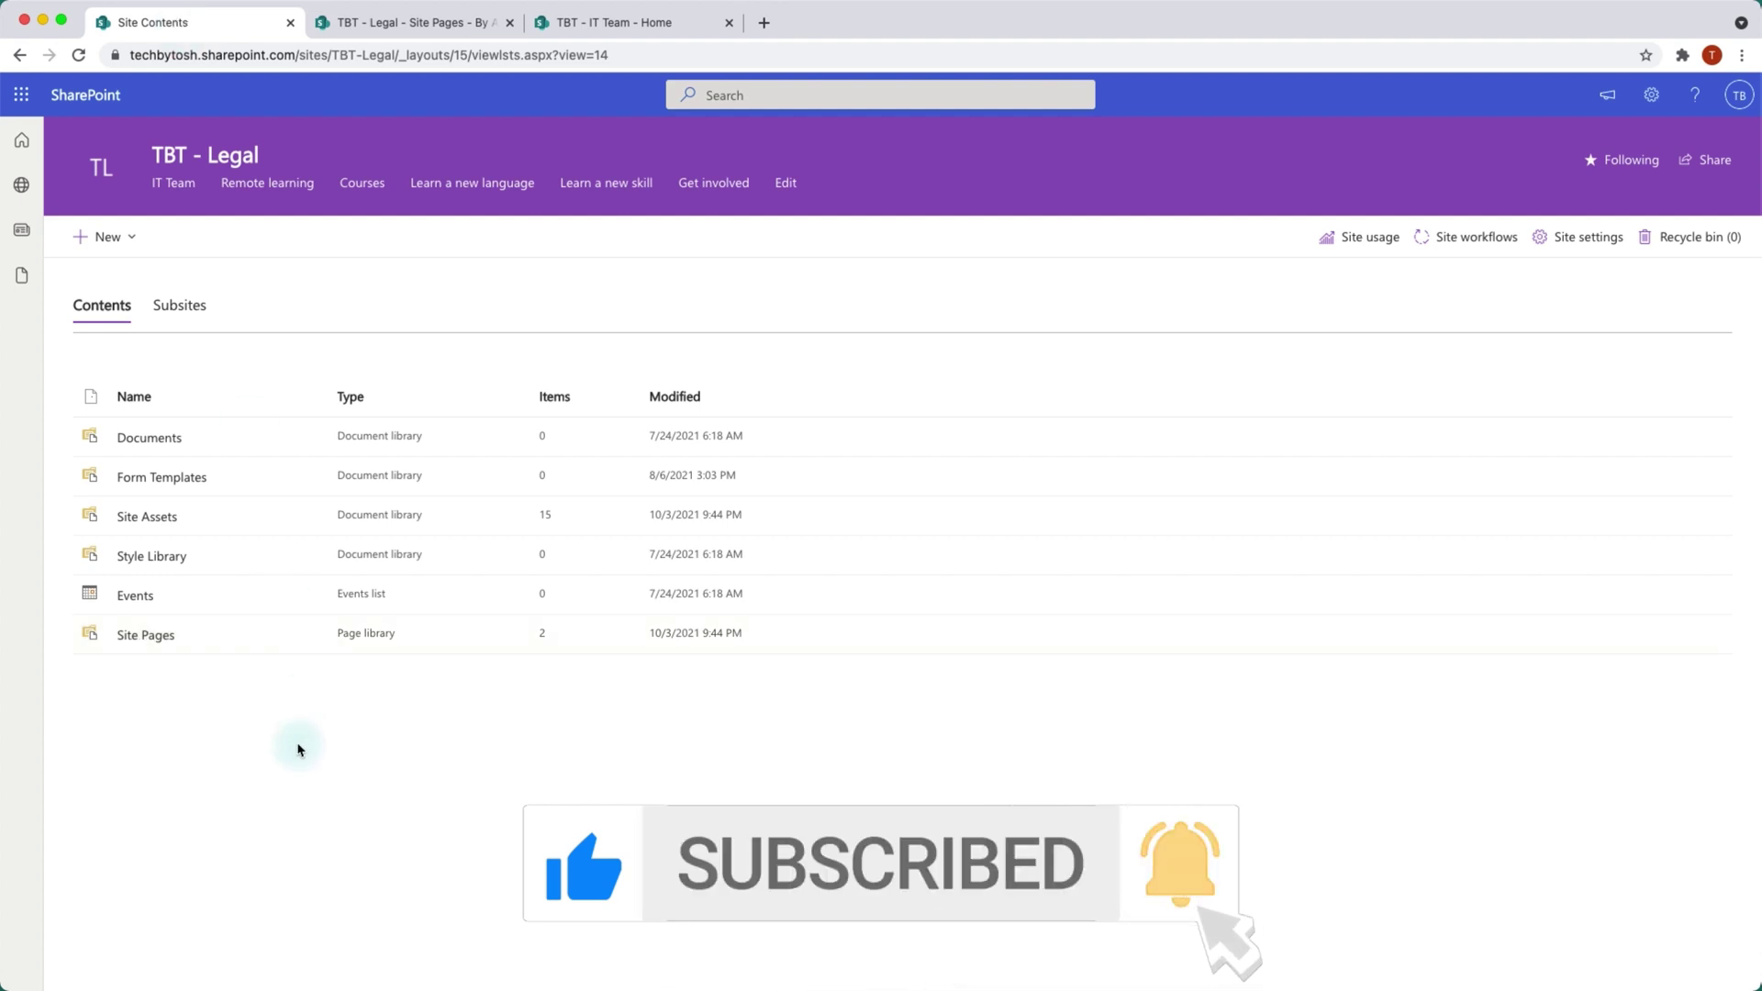
pyautogui.click(163, 515)
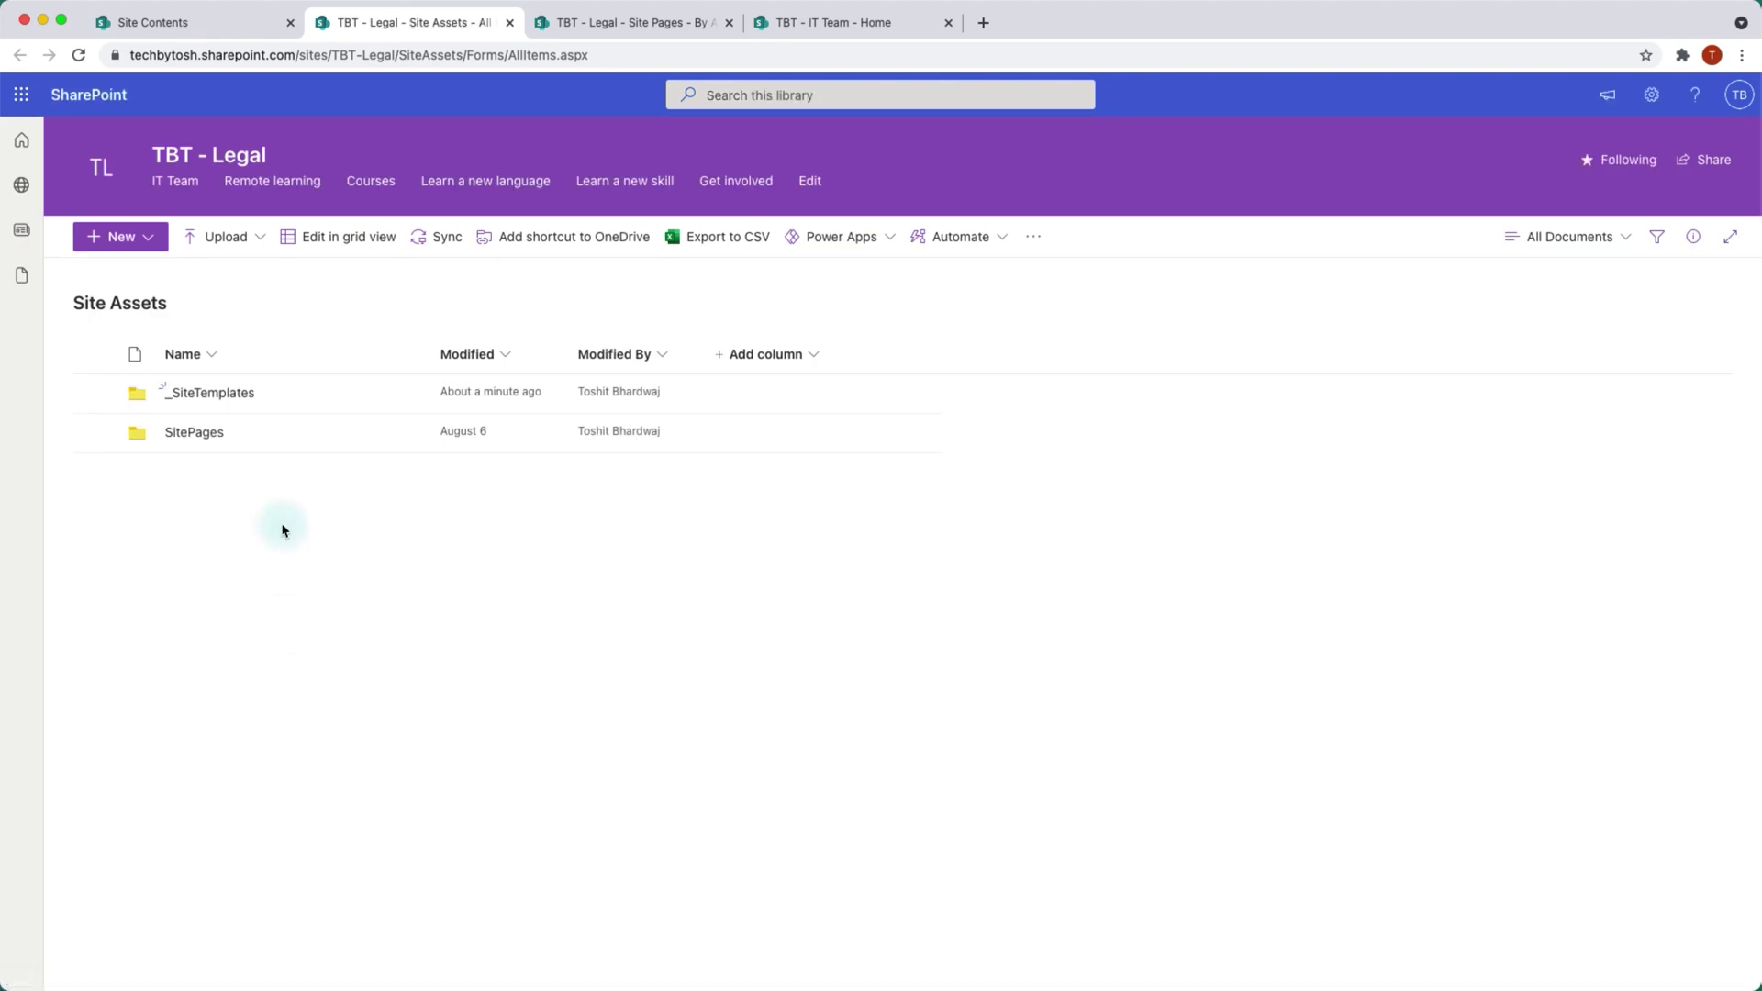
pyautogui.click(199, 399)
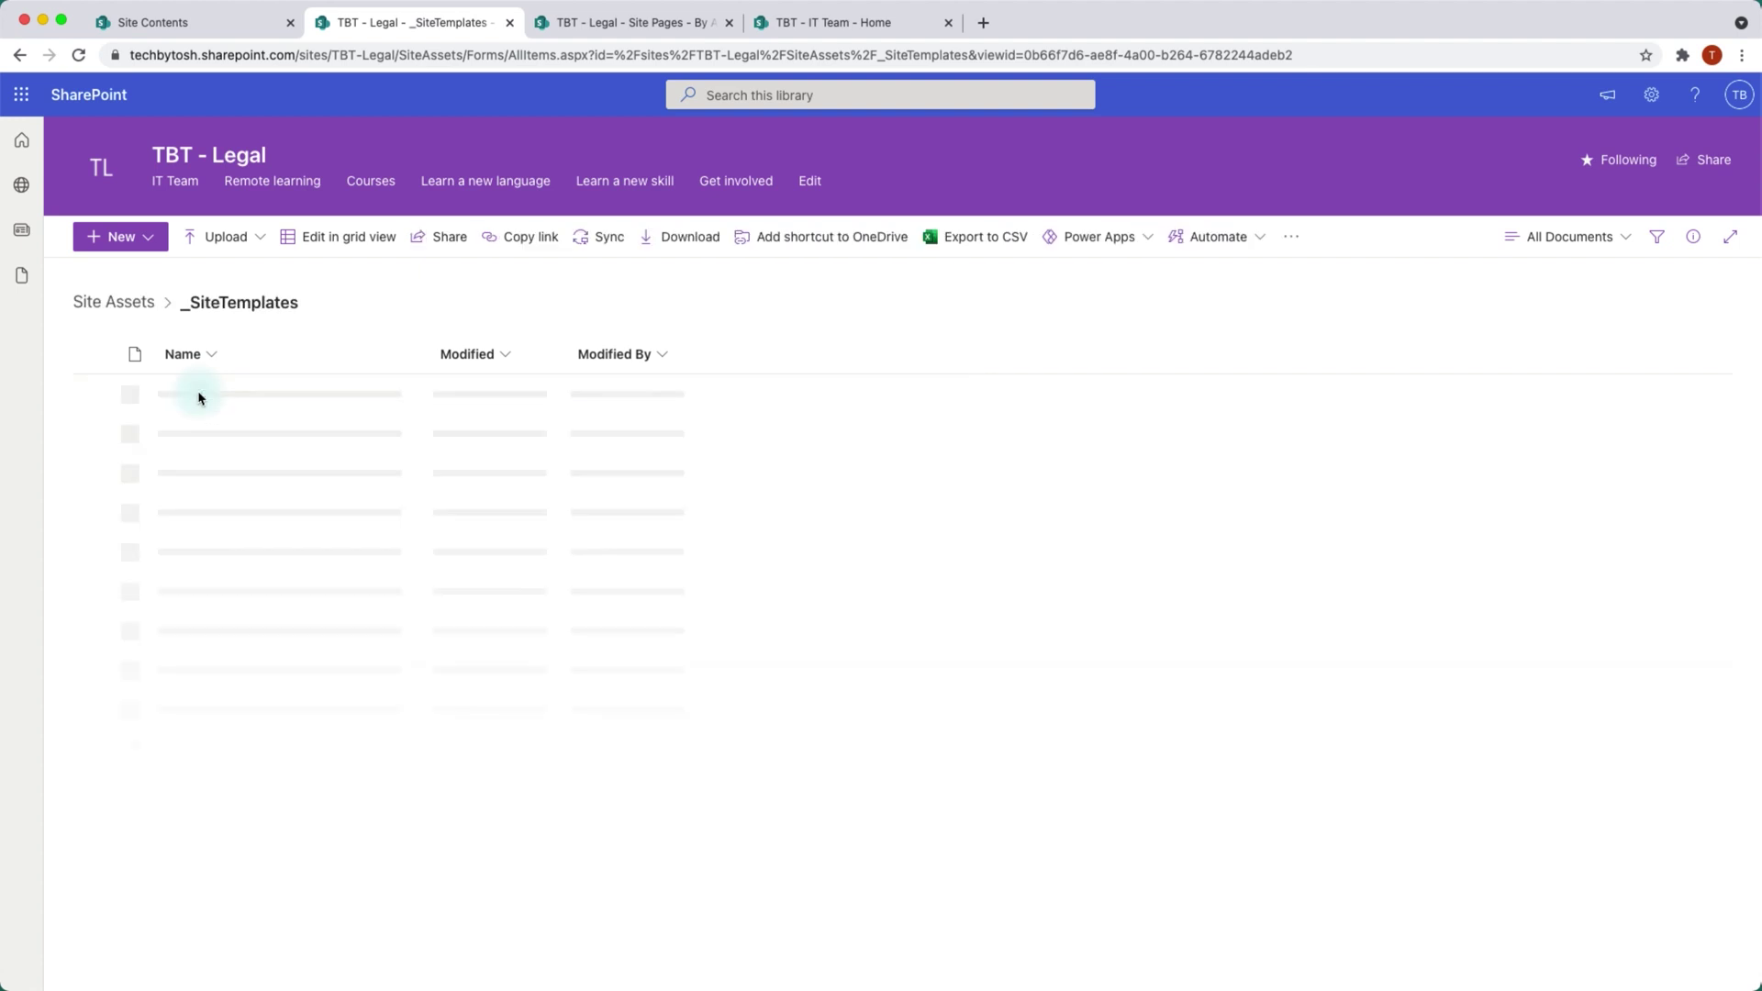
pyautogui.click(241, 396)
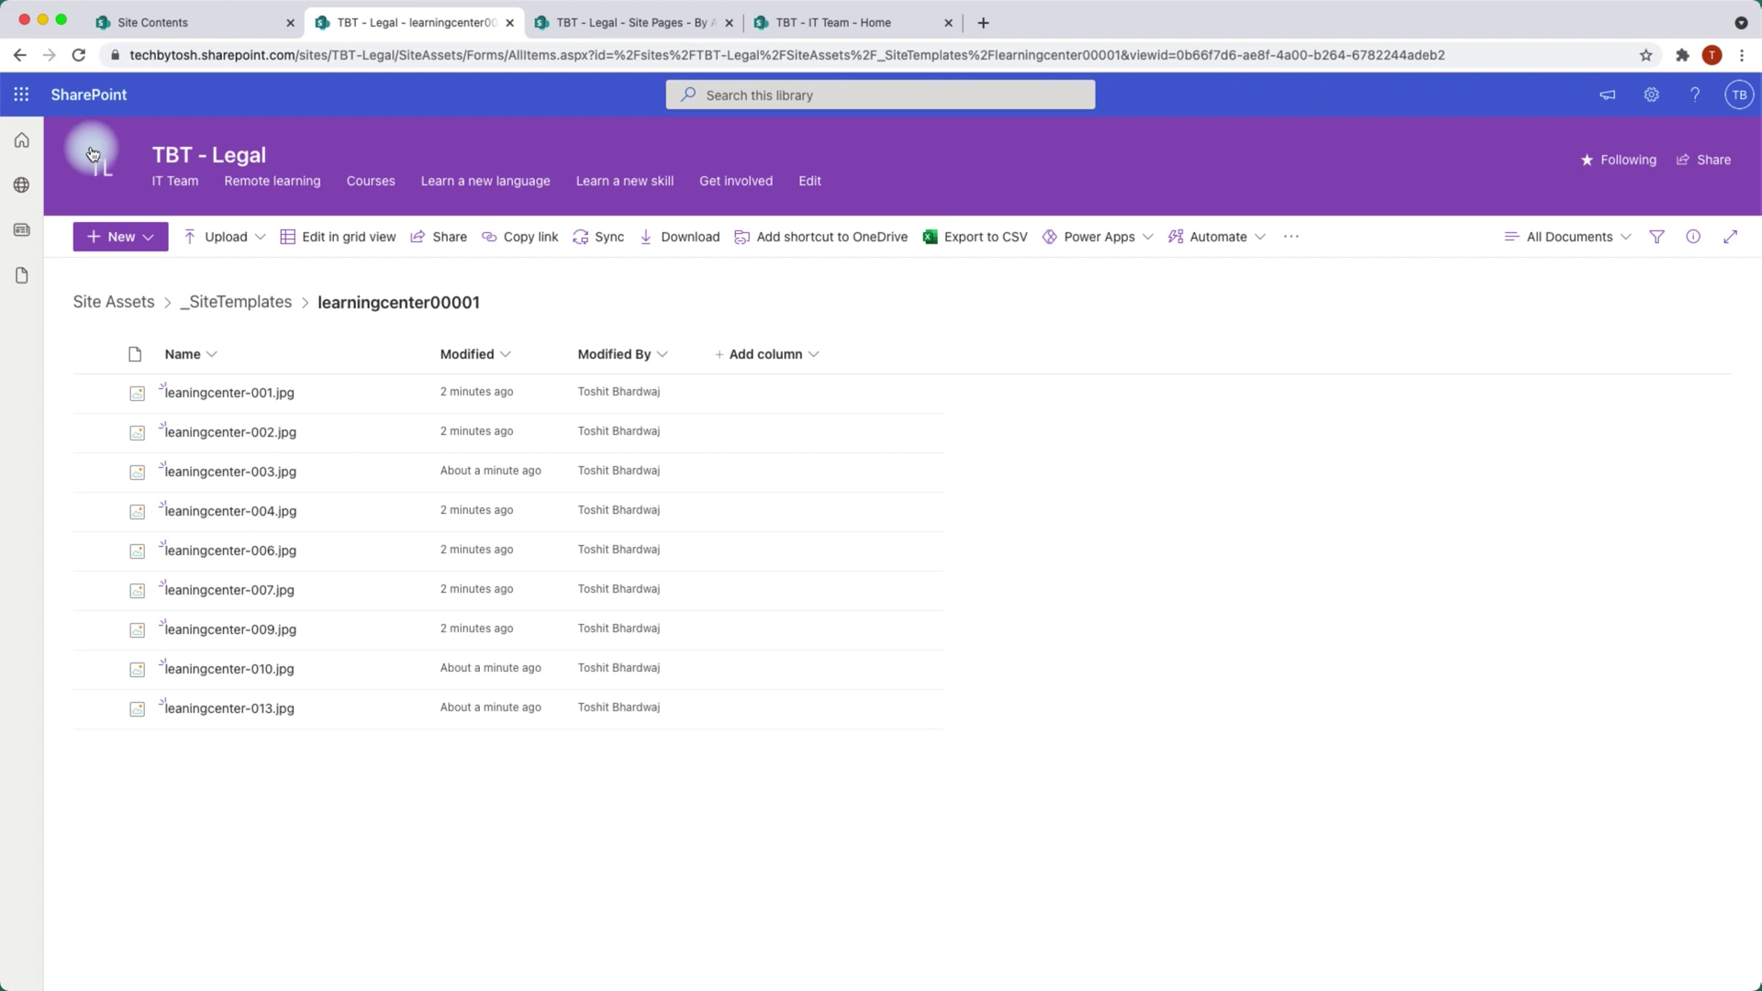
pyautogui.click(107, 176)
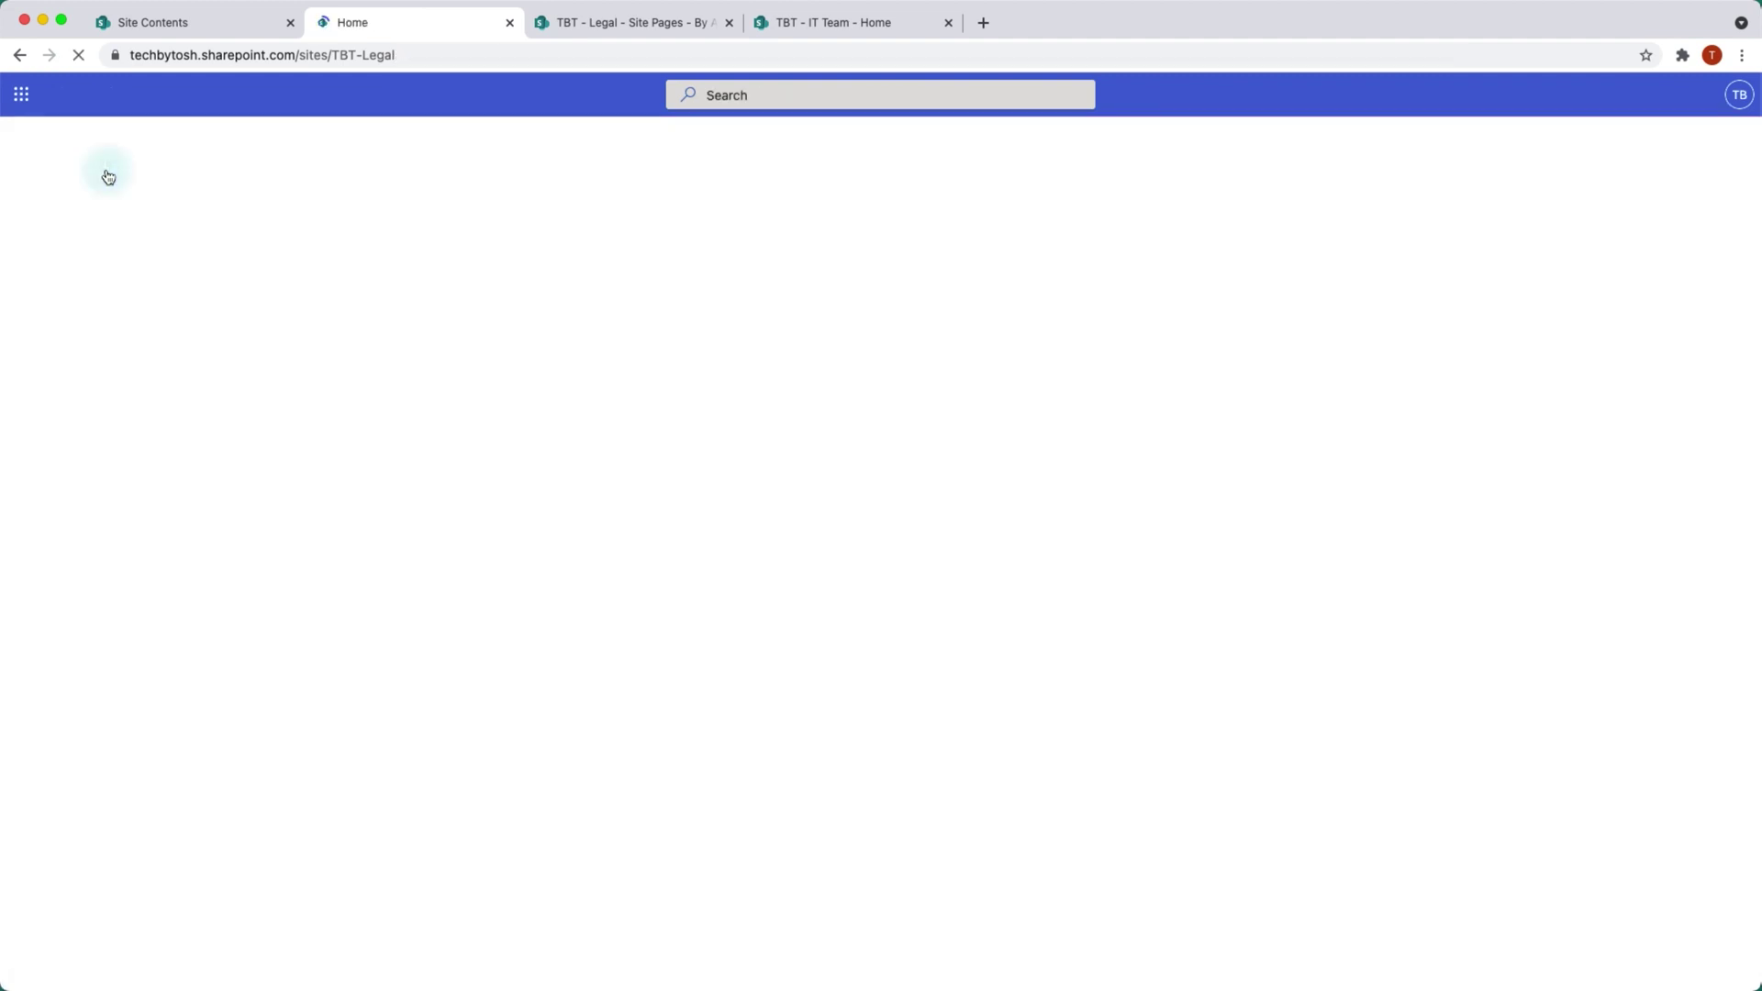